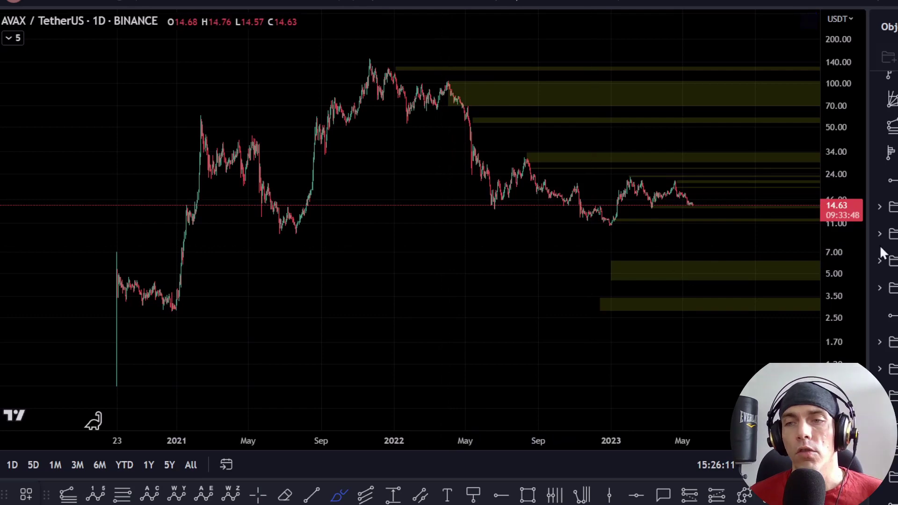
Step: Show the macro Elliott wave count on the AVAX chart, including its green support zone and the B and C projections
left_click(894, 342)
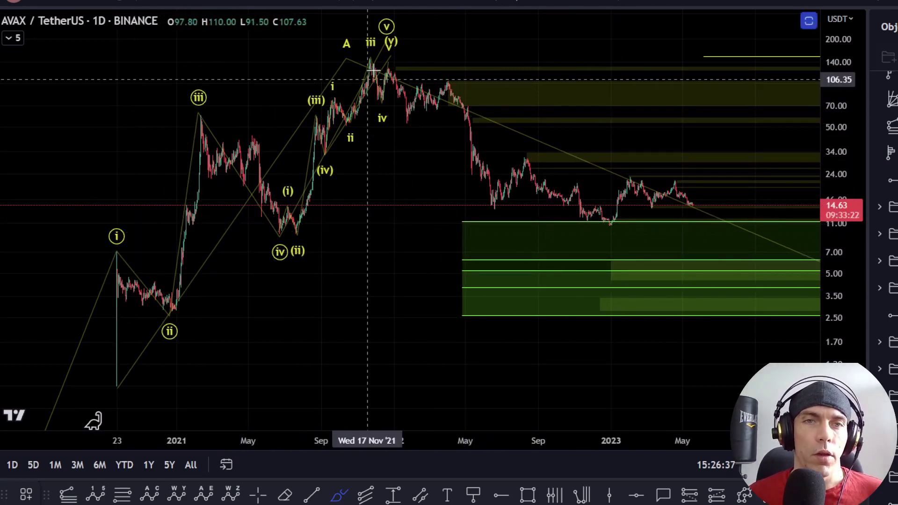
scroll(446, 155, "down", 5)
left_click_drag(386, 271, 263, 301)
key("Delete")
left_click_drag(455, 265, 429, 270)
key("ctrl+z")
left_click_drag(349, 305, 226, 355)
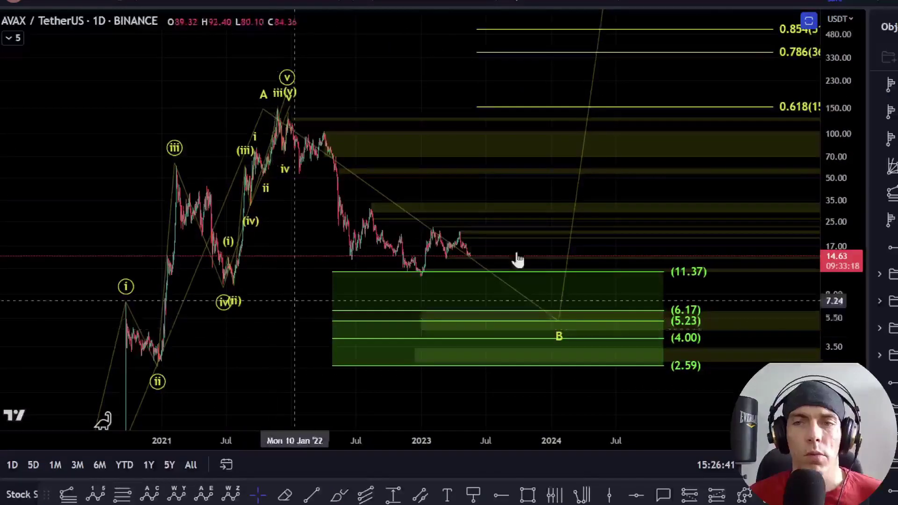
left_click_drag(807, 290, 807, 315)
left_click_drag(757, 367, 745, 366)
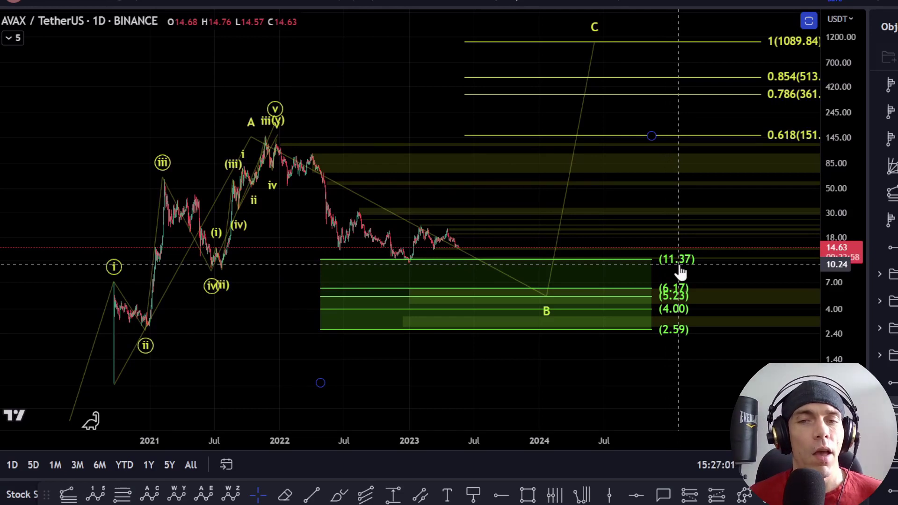
Step: Try a short freehand brush stroke inside the green support zone just below the 11.37 level, and undo it
left_click(339, 494)
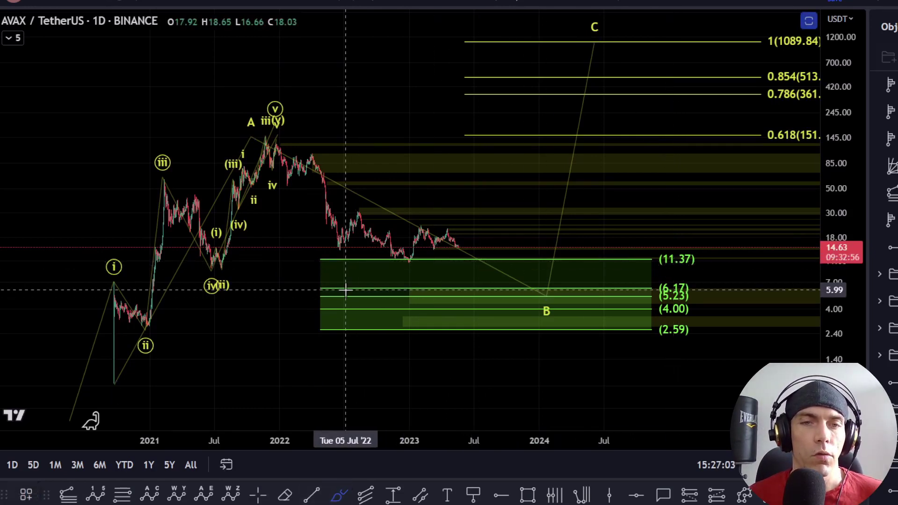
left_click_drag(366, 280, 390, 287)
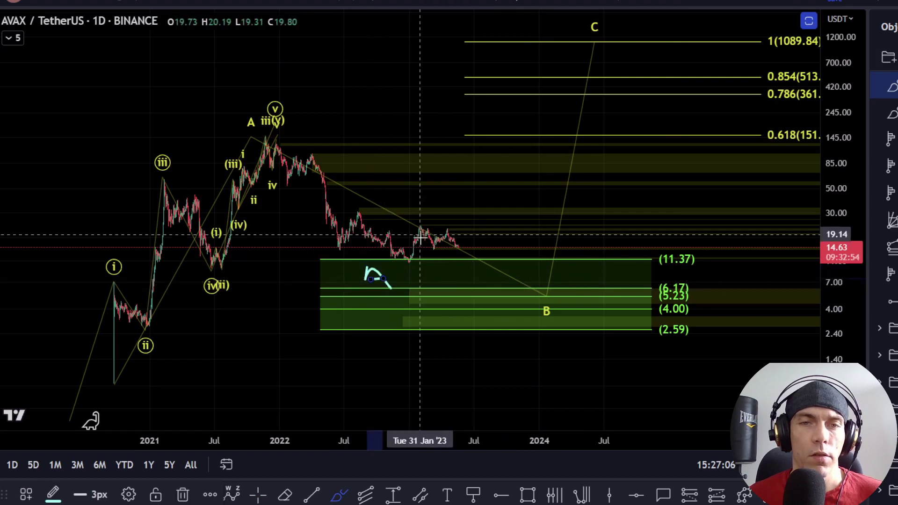
key("ctrl+z")
key("ctrl+z")
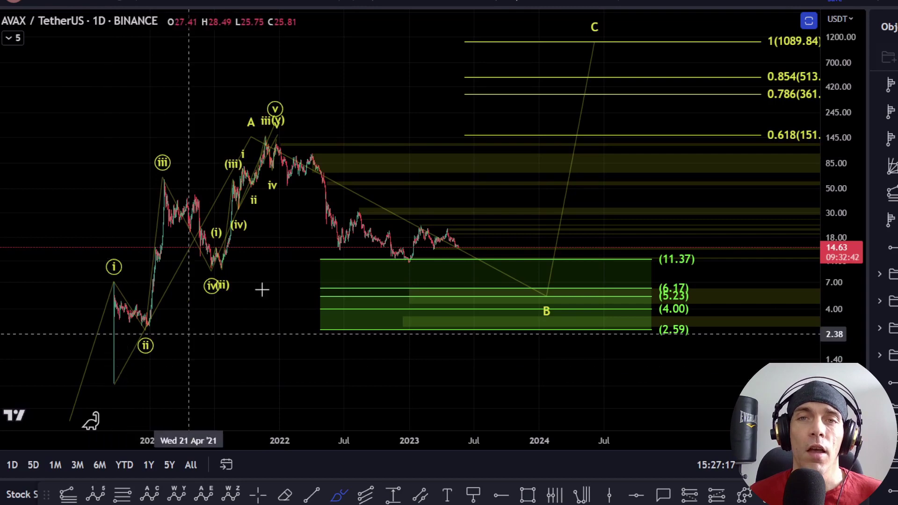
Step: Trace the macro A-B-C path freehand from the start of the count up to the C target, and delete the stroke
left_click(67, 418)
mouse_move(68, 416)
left_mouse_down()
mouse_move(250, 138)
mouse_move(524, 308)
mouse_move(605, 78)
left_mouse_up()
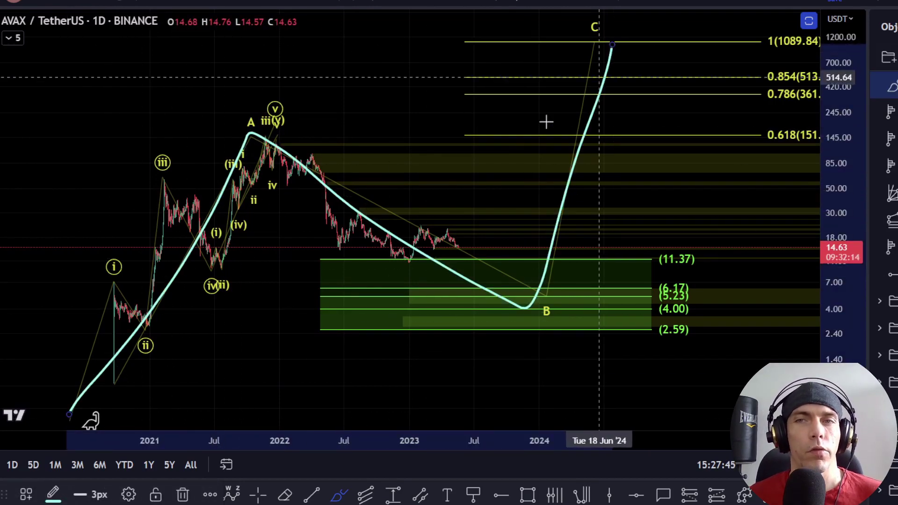
key("Delete")
left_click_drag(707, 61, 687, 62)
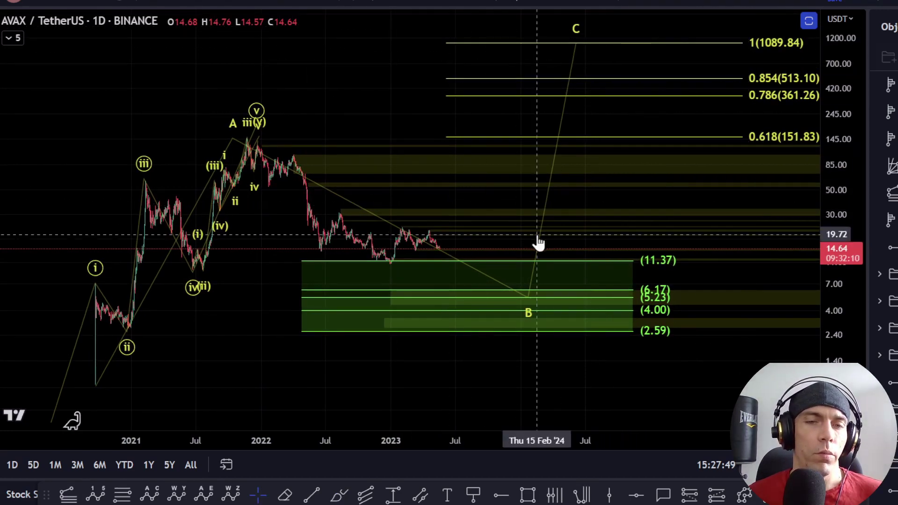
Step: Mark the 1 (1089.84) target, the 0.618 (151.83) level and the rise from B with temporary brush strokes, clearing each one
left_click(340, 496)
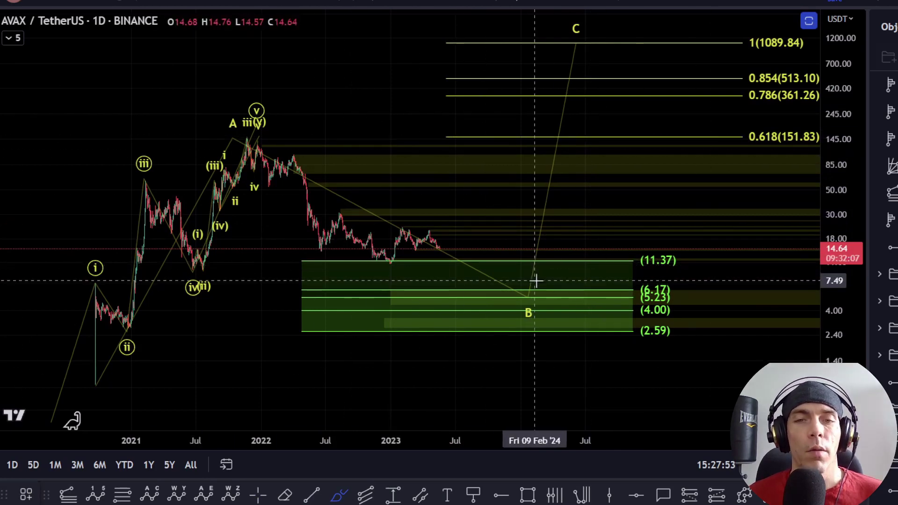
mouse_move(779, 28)
left_mouse_down()
mouse_move(765, 29)
mouse_move(796, 62)
left_mouse_up()
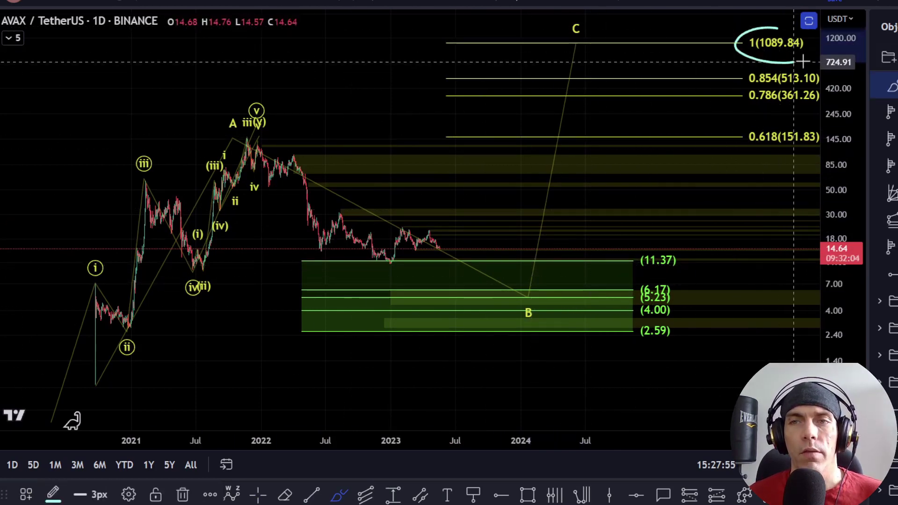
key("Delete")
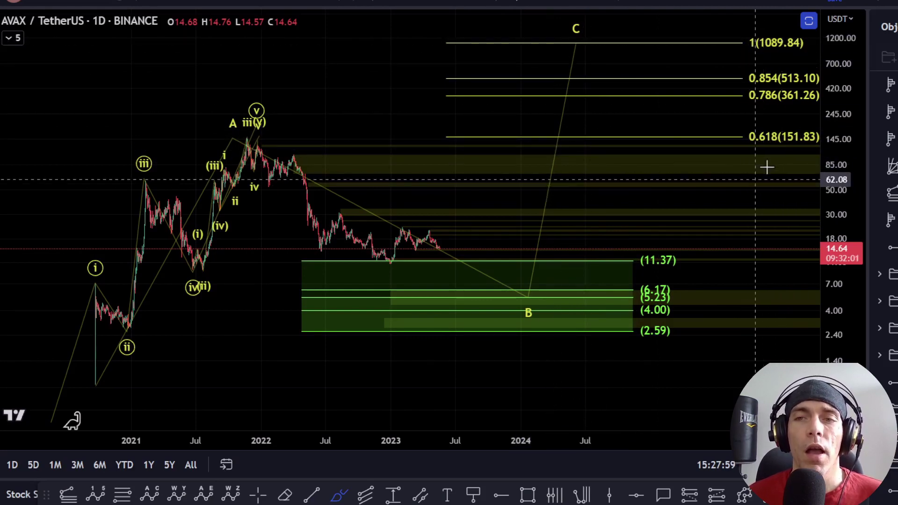
left_click_drag(746, 145, 813, 147)
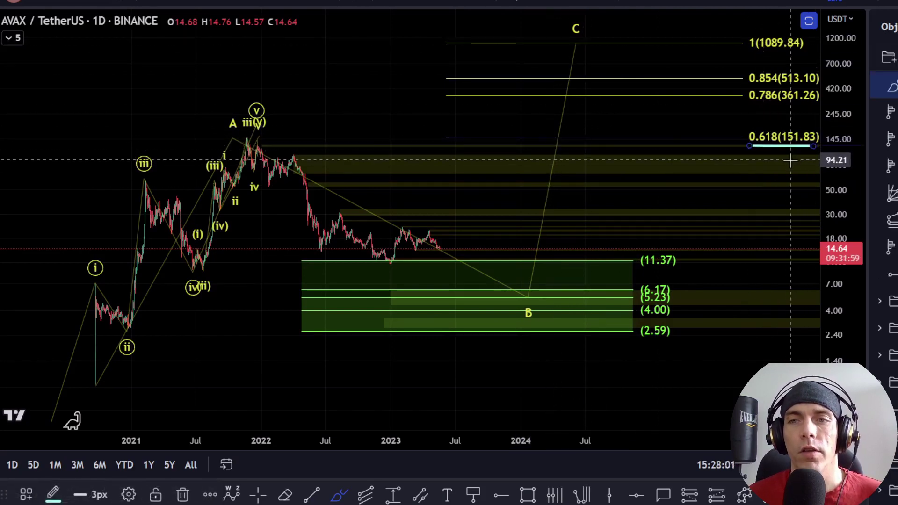
key("ctrl+z")
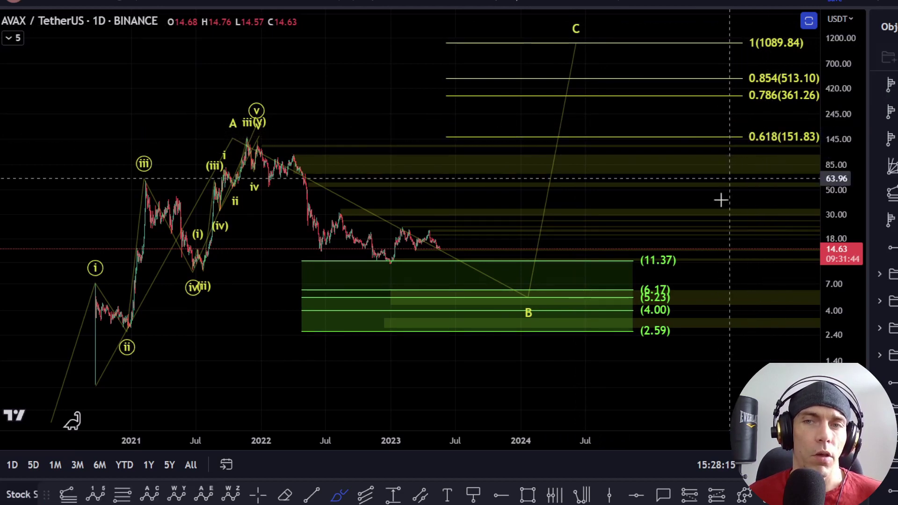
left_click_drag(485, 290, 616, 150)
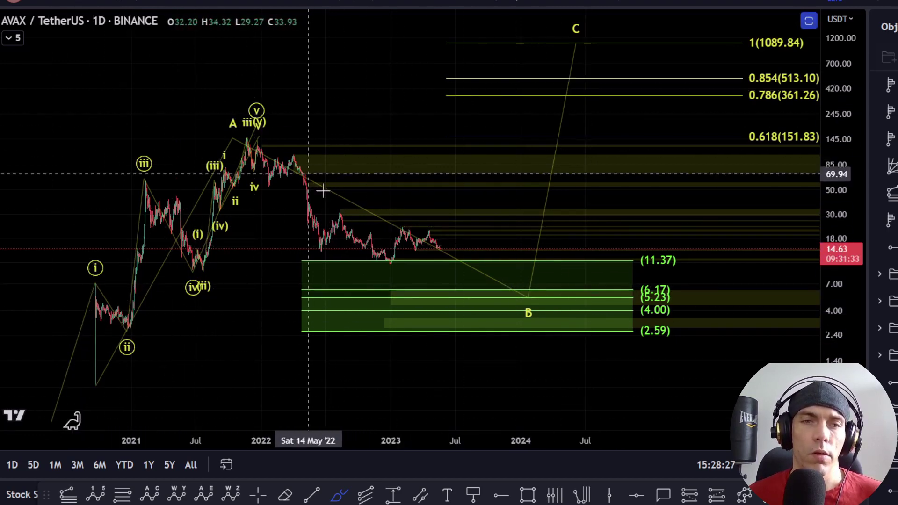
Step: Show the corrective count from the 2021 high, with its five-wave decline, red B target zone and green support levels
scroll(328, 313, "up", 4)
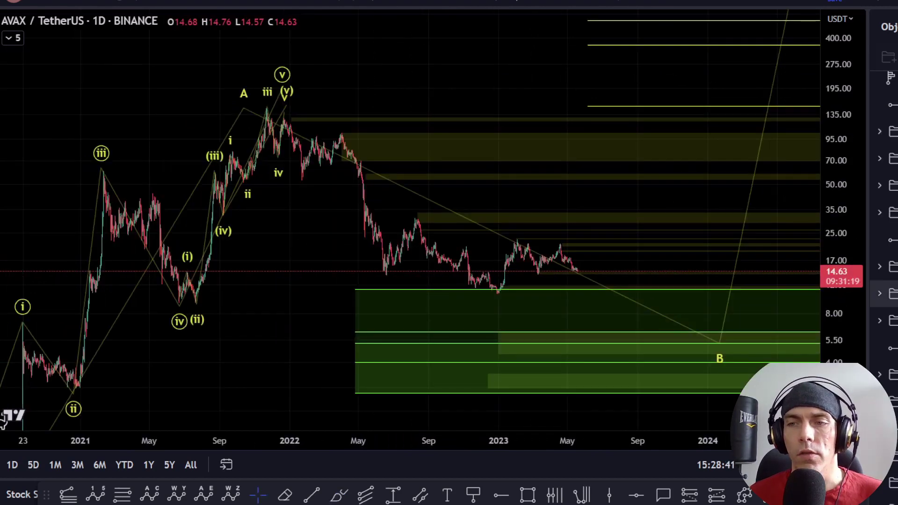
left_click(894, 294)
left_click(893, 293)
left_click(894, 375)
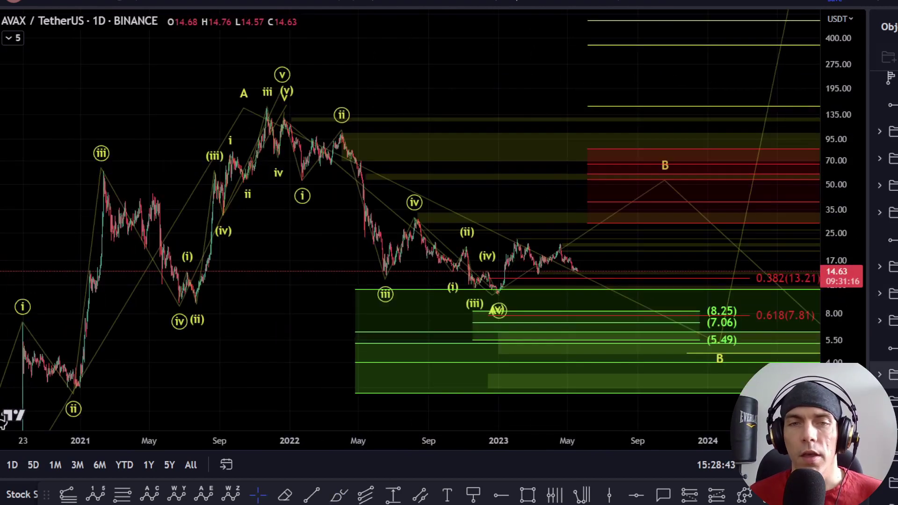
scroll(504, 284, "up", 4)
left_click_drag(860, 305, 858, 250)
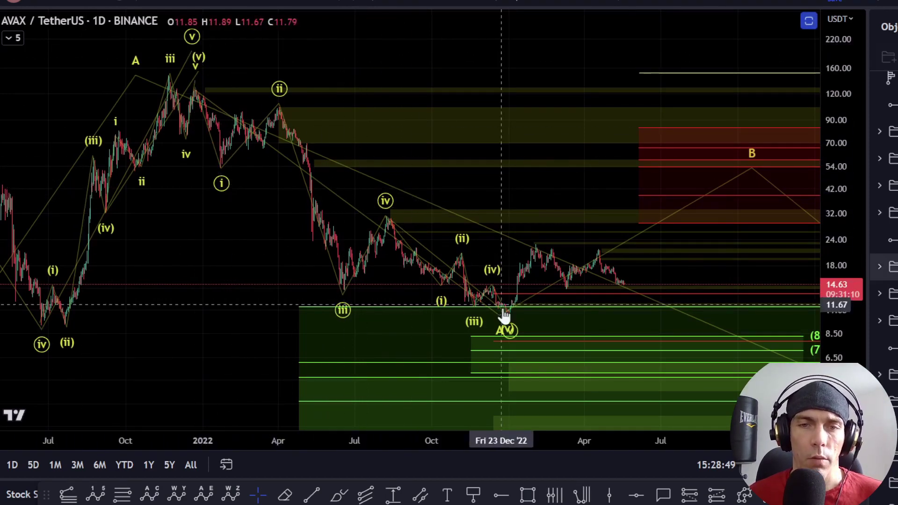
Step: Shift the endpoint of circled wave v slightly below the low of early January 2023, clear of the (v) label
scroll(506, 313, "up", 2)
left_click_drag(836, 329, 836, 238)
left_click(499, 377)
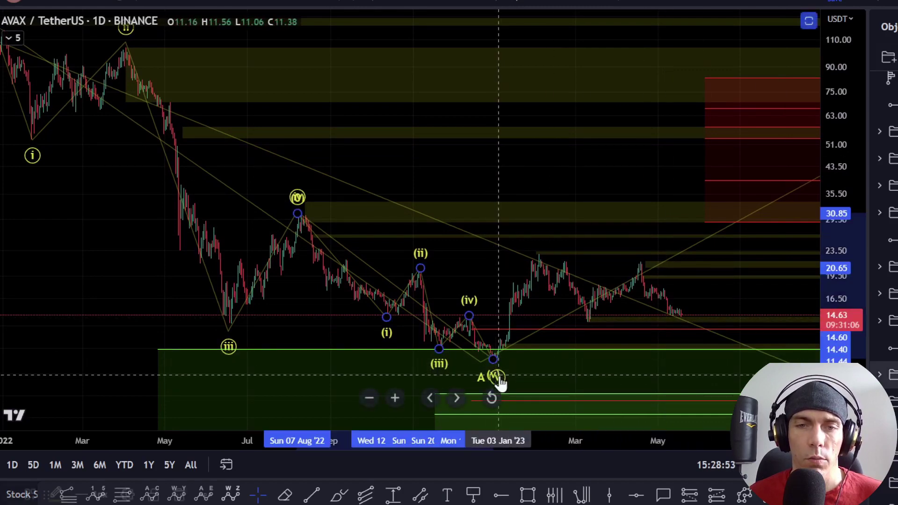
mouse_move(498, 366)
left_mouse_down()
mouse_move(532, 345)
mouse_move(501, 375)
left_mouse_up()
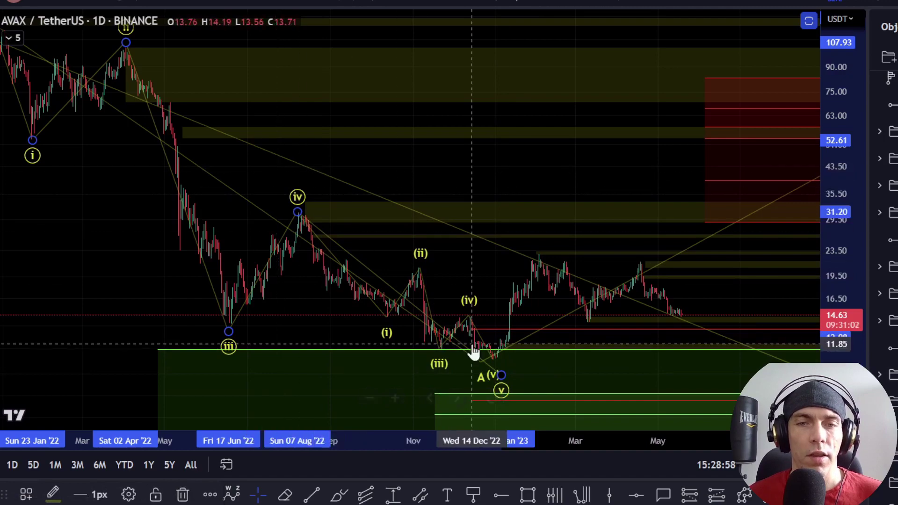
Step: Examine the red B-wave target zone and the circled five-wave decline that leads into wave A
scroll(515, 363, "down", 5)
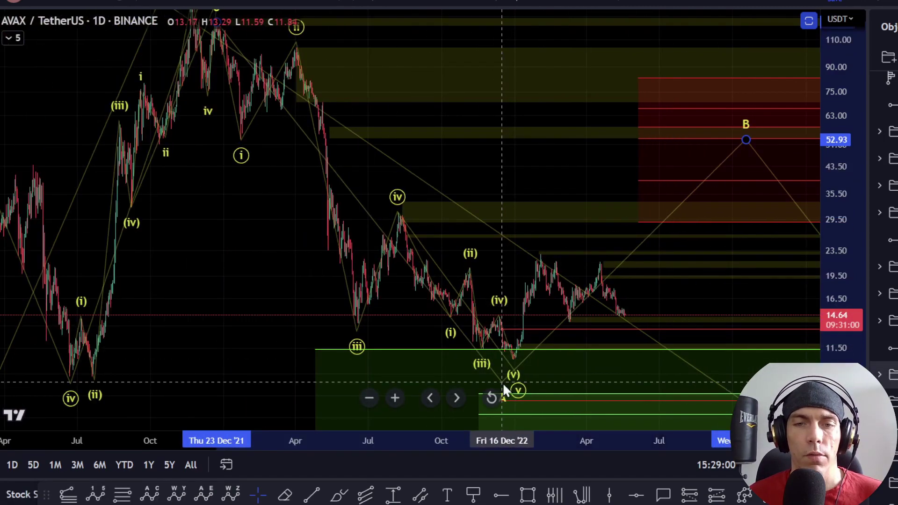
mouse_move(576, 161)
left_mouse_down()
mouse_move(423, 173)
mouse_move(397, 166)
left_mouse_up()
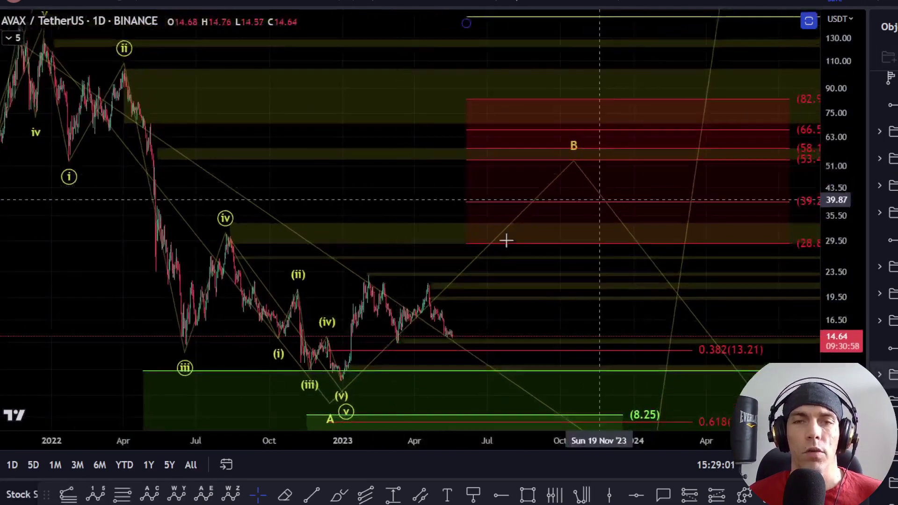
scroll(469, 187, "down", 4)
left_click_drag(445, 182, 415, 175)
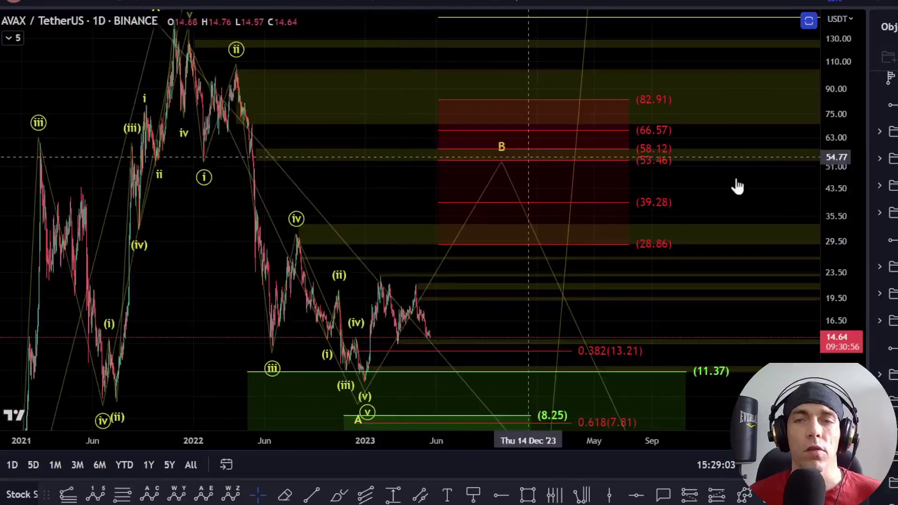
left_click_drag(827, 163, 848, 231)
left_click(652, 129)
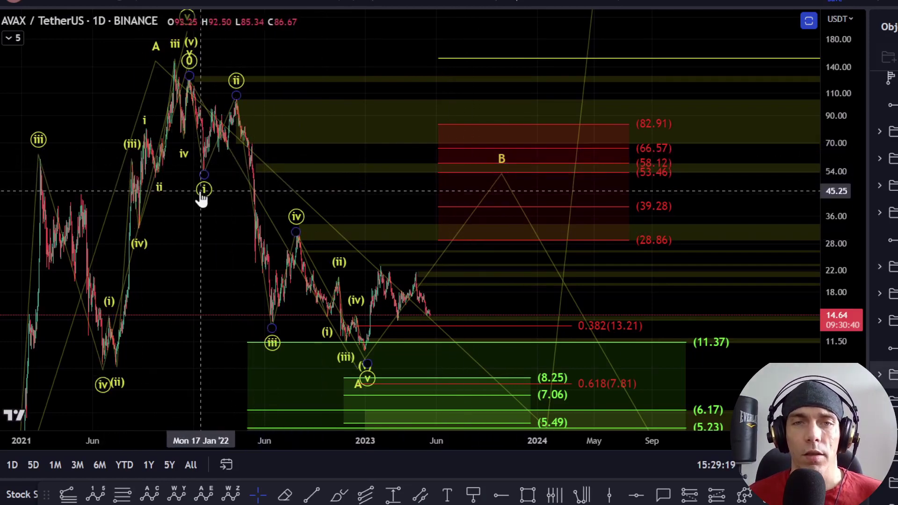
left_click(474, 180)
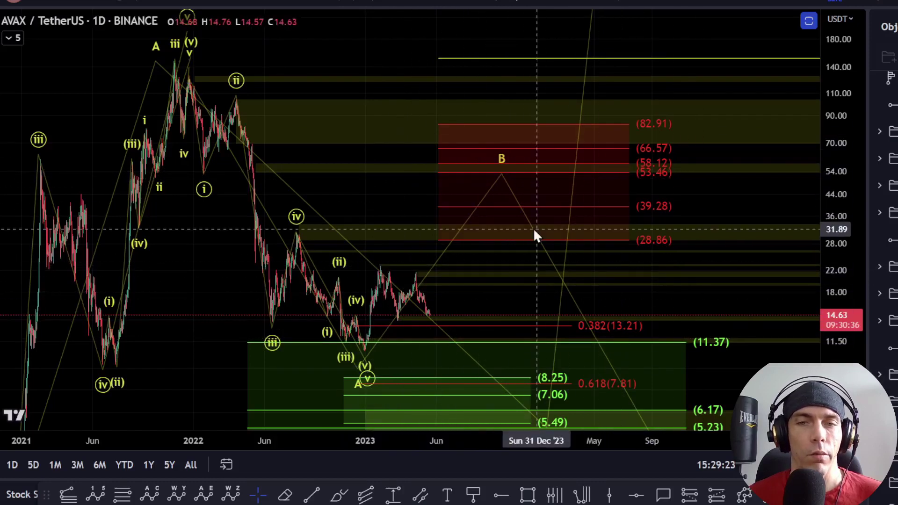
left_click(369, 351)
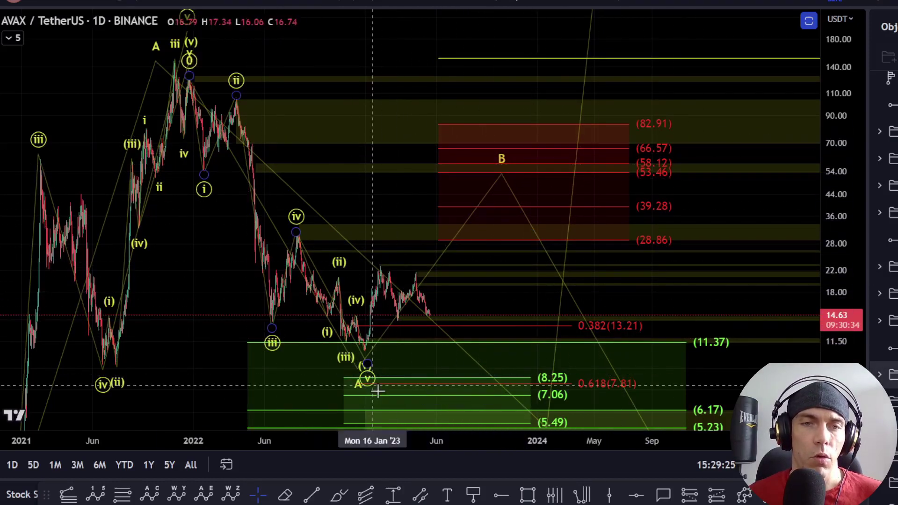
Step: Hide the macro wave count and show the (a)-(e) and a-e triangle counts together with the corrective count
scroll(310, 345, "up", 3)
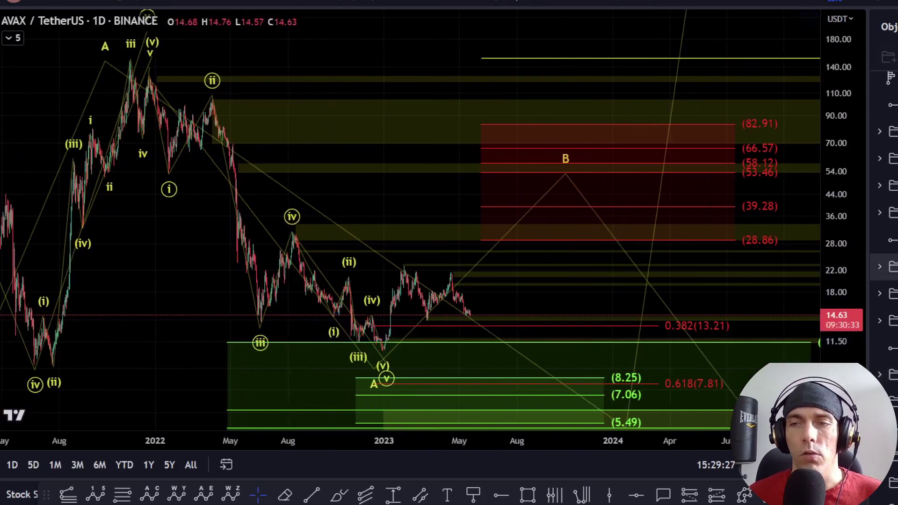
key("Delete")
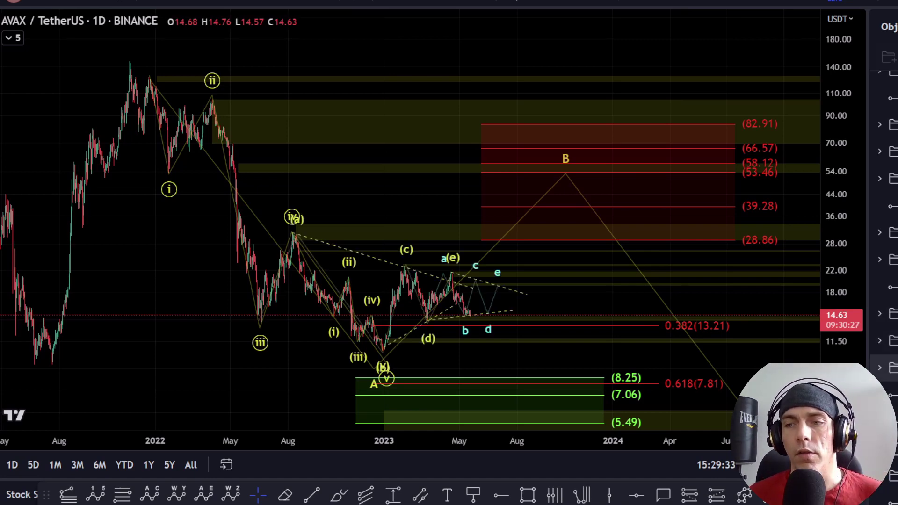
key("Delete")
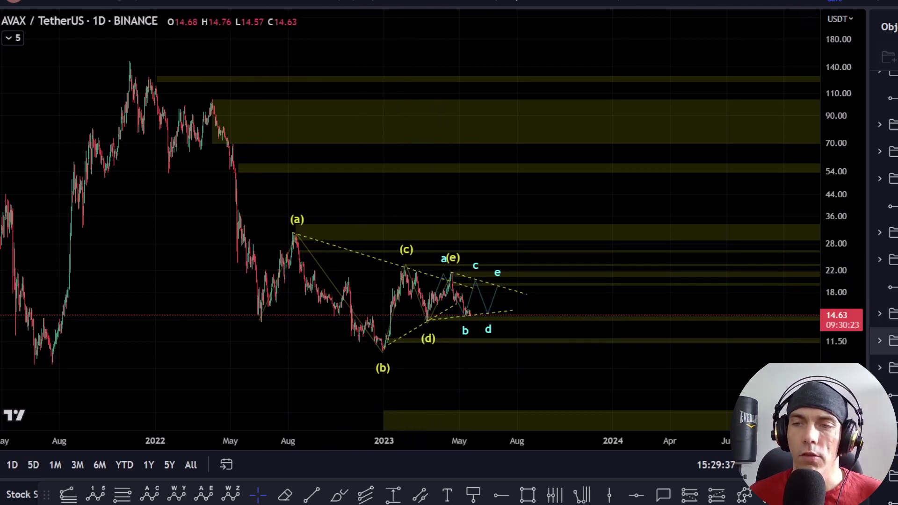
key("ctrl+z")
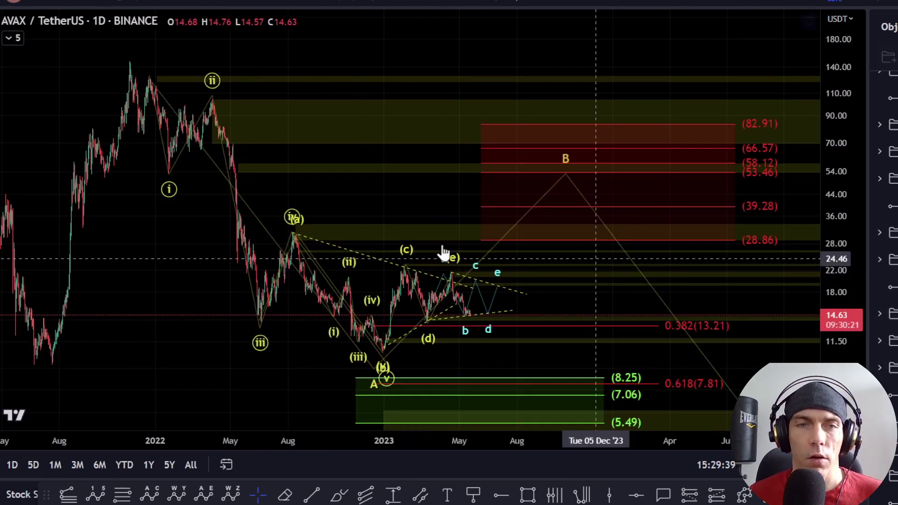
Step: Move the circled wave iv point to about 22 Jul '22 at 31.28, clear of the (a) label
left_click(290, 234)
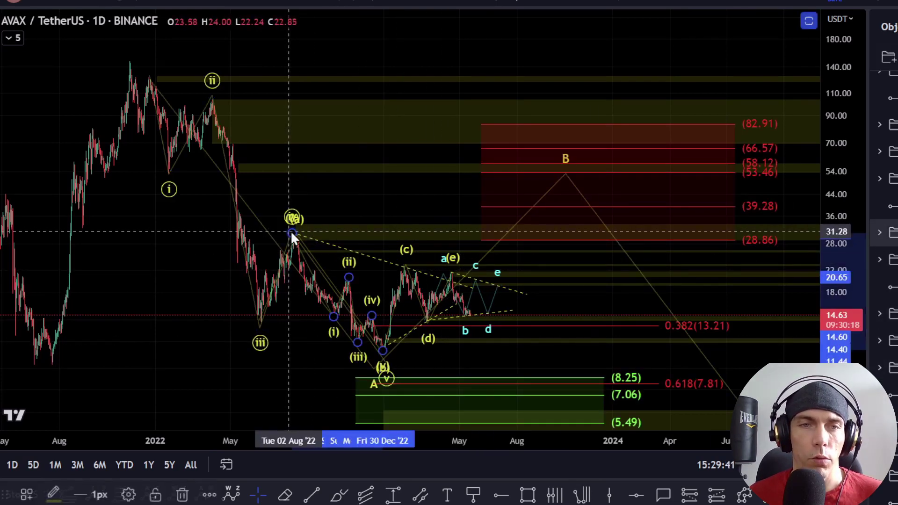
left_click(285, 244)
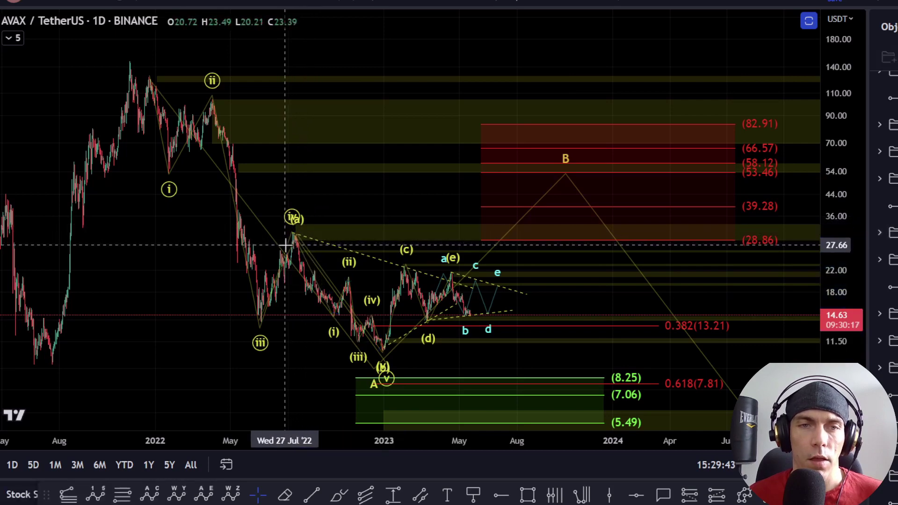
left_click(290, 234)
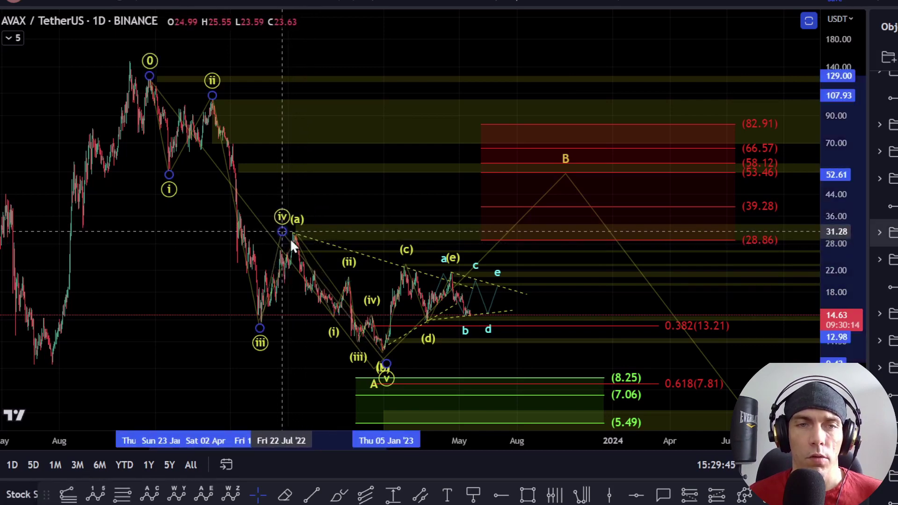
left_click(556, 356)
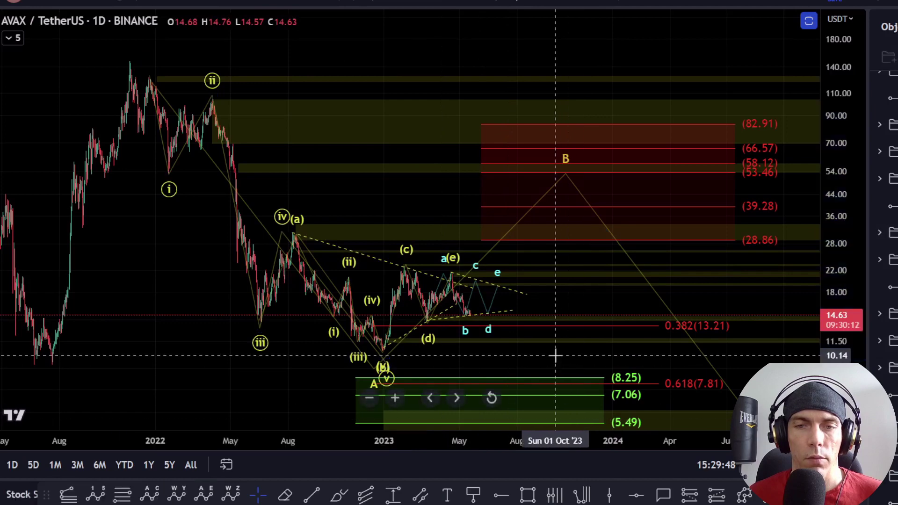
Step: Examine the triangle counts and the support levels below them, including the 0.618 retracement and the green zone
left_click_drag(556, 355, 498, 281)
scroll(497, 281, "up", 3)
left_click_drag(858, 323, 858, 290)
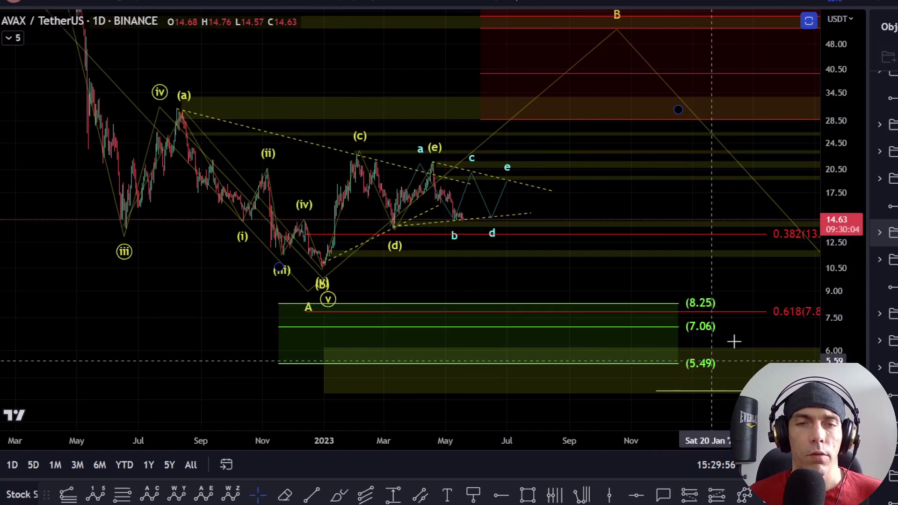
left_click_drag(722, 283, 618, 283)
scroll(618, 283, "down", 2)
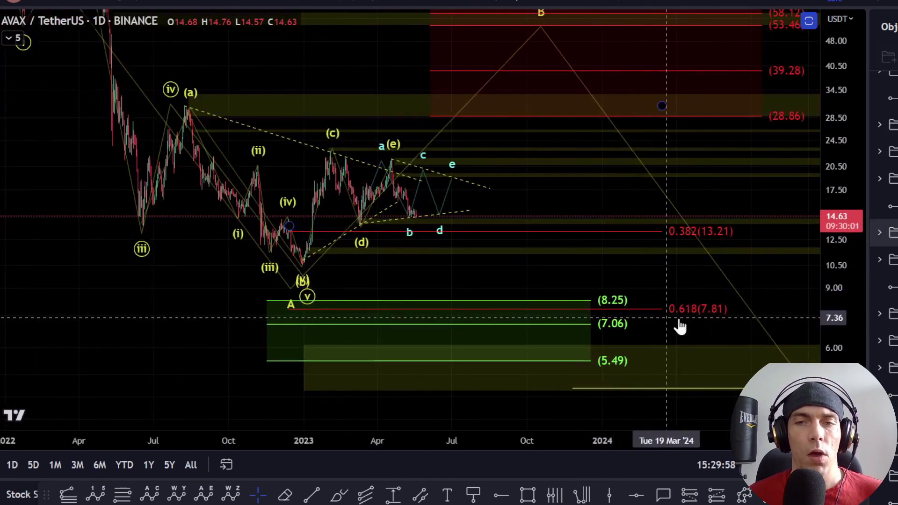
Step: Hide the corrective and triangle counts and show the (i)-(v) count with its a-b-c subwaves and the 1 and 1.618 target levels
scroll(592, 278, "down", 3)
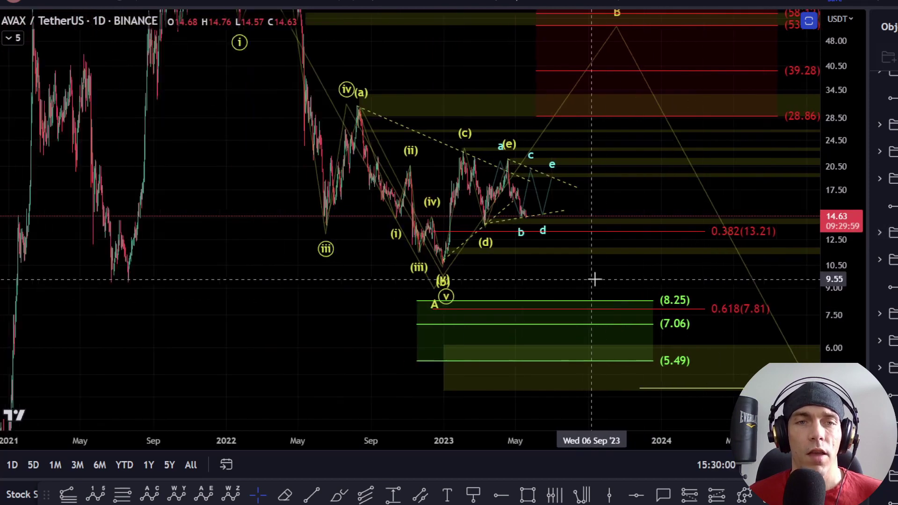
left_click_drag(823, 181, 853, 281)
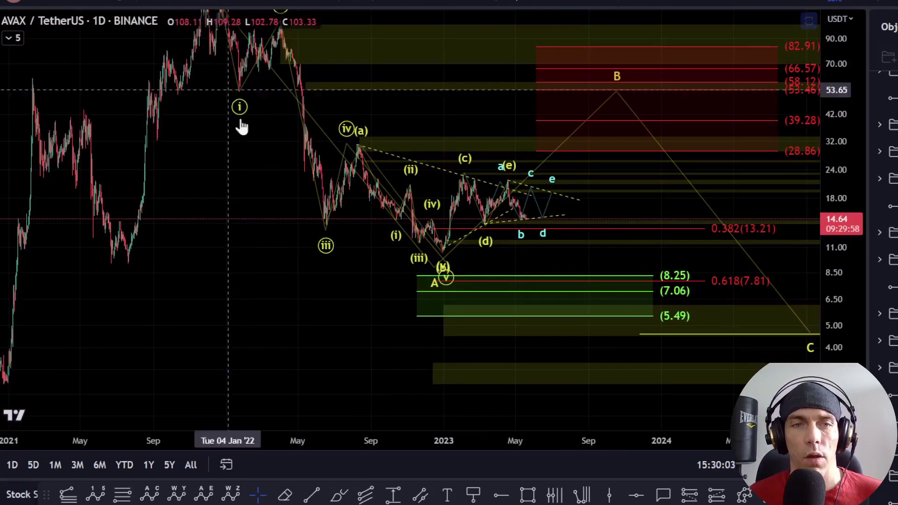
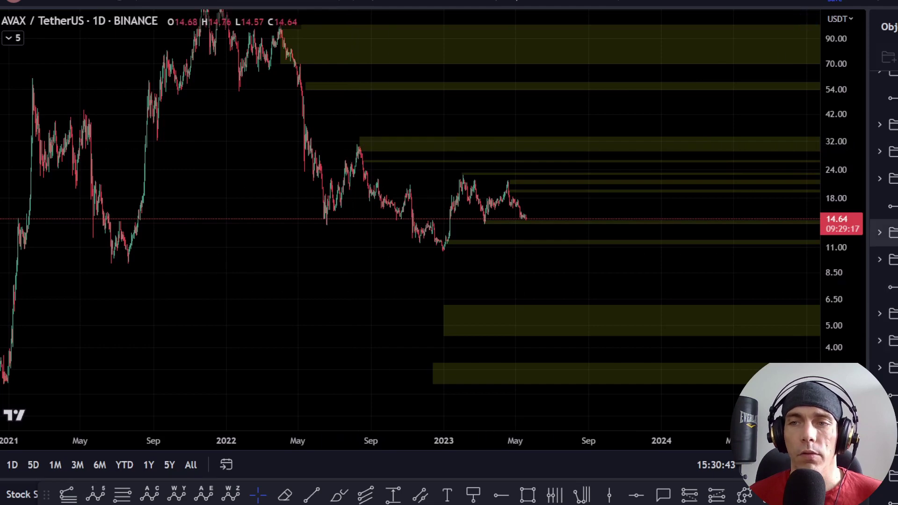
left_click(894, 260)
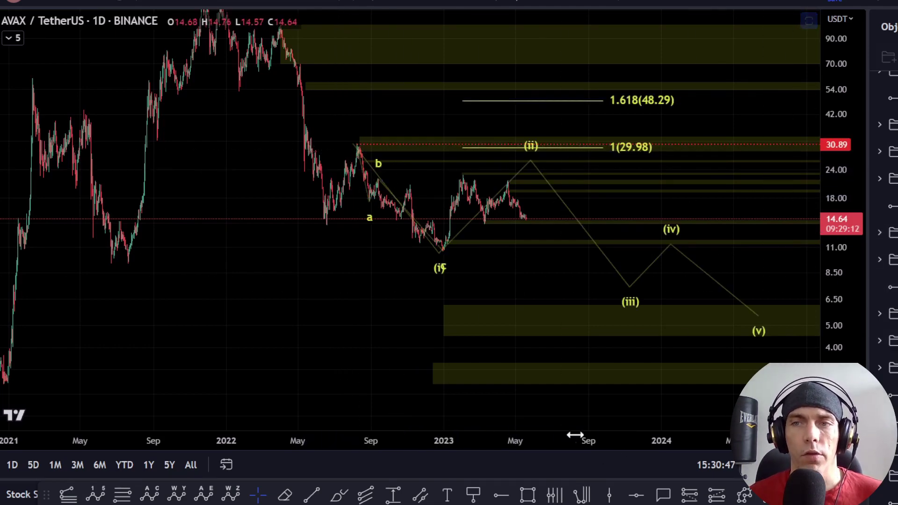
left_click_drag(843, 304, 837, 187)
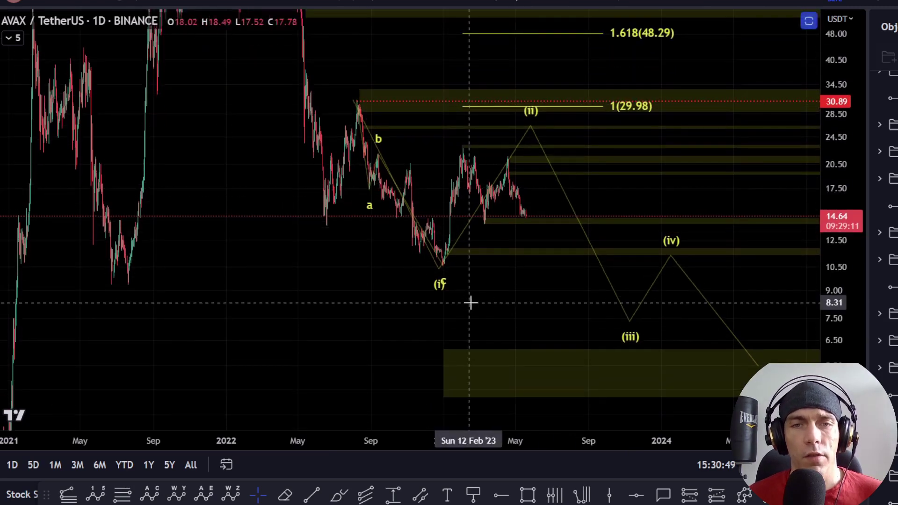
left_click_drag(497, 283, 477, 298)
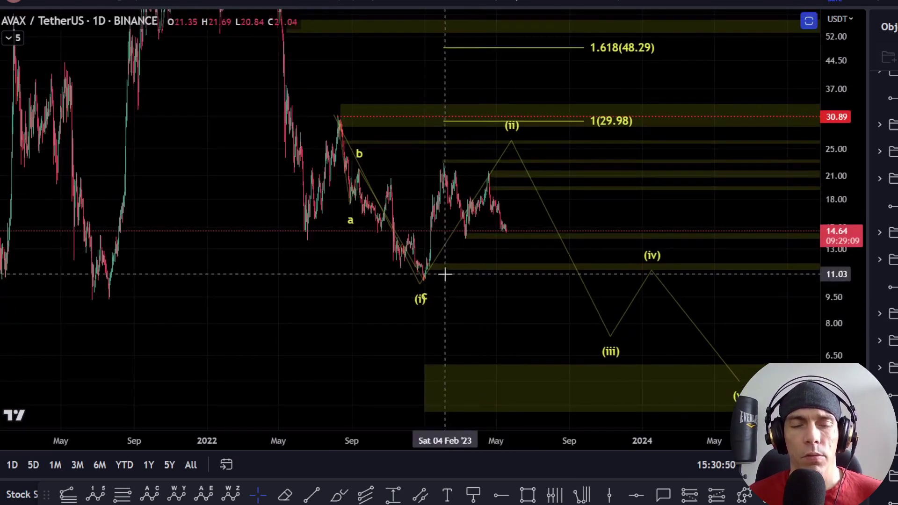
Step: Brush the three-wave decline from the August 2022 high to the wave (i) low, and undo the strokes
left_click(340, 496)
left_click(336, 112)
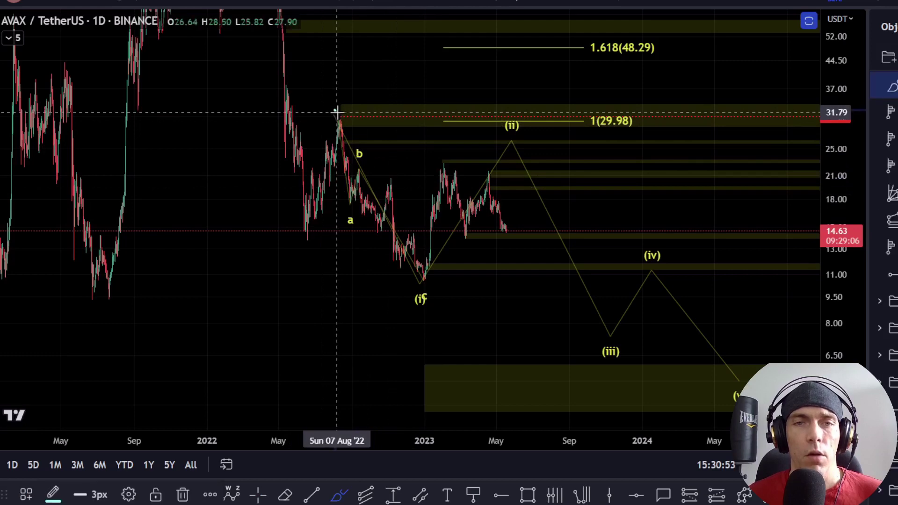
mouse_move(336, 112)
left_mouse_down()
mouse_move(370, 199)
mouse_move(384, 177)
mouse_move(415, 277)
left_mouse_up()
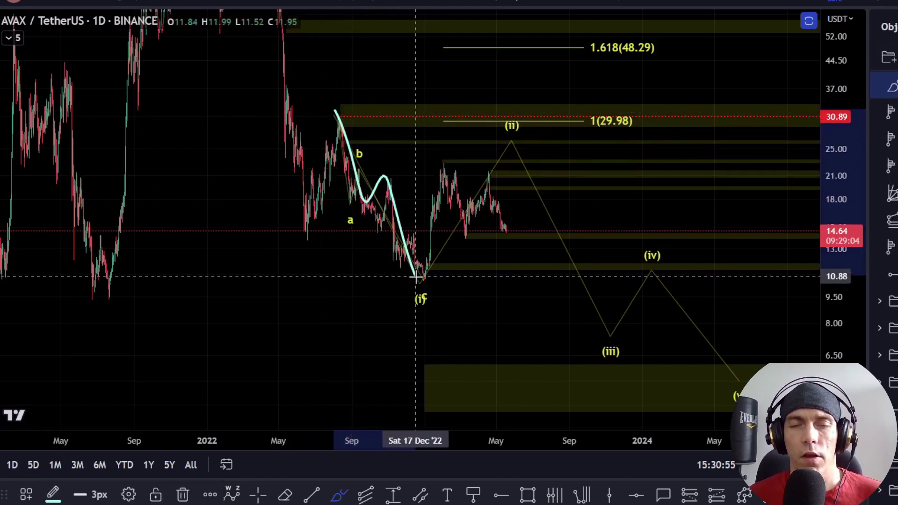
key("ctrl+z")
mouse_move(340, 124)
left_mouse_down()
mouse_move(360, 210)
mouse_move(400, 170)
mouse_move(419, 284)
left_mouse_up()
key("ctrl+z")
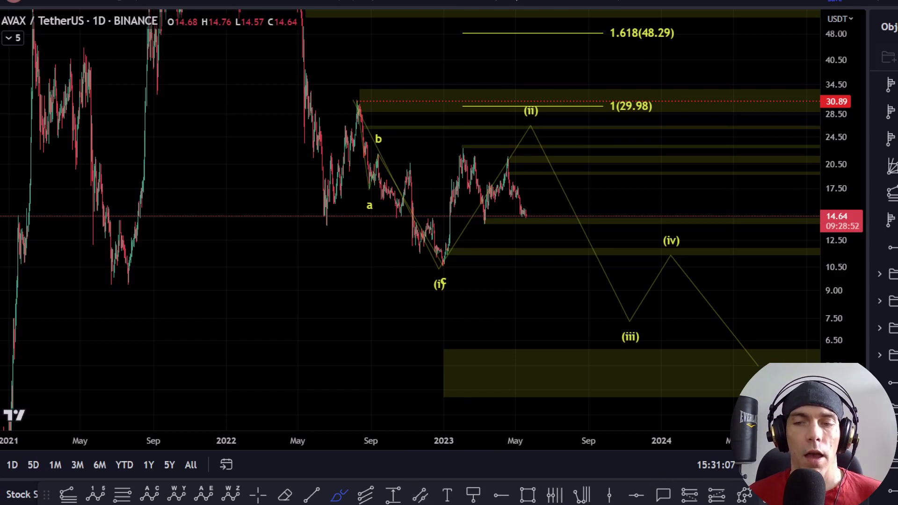
Step: Outline the (i)-(v) count with a triangle whose apex sits at about 6.03 and whose upper corner lies at the (ii) label
left_click(744, 494)
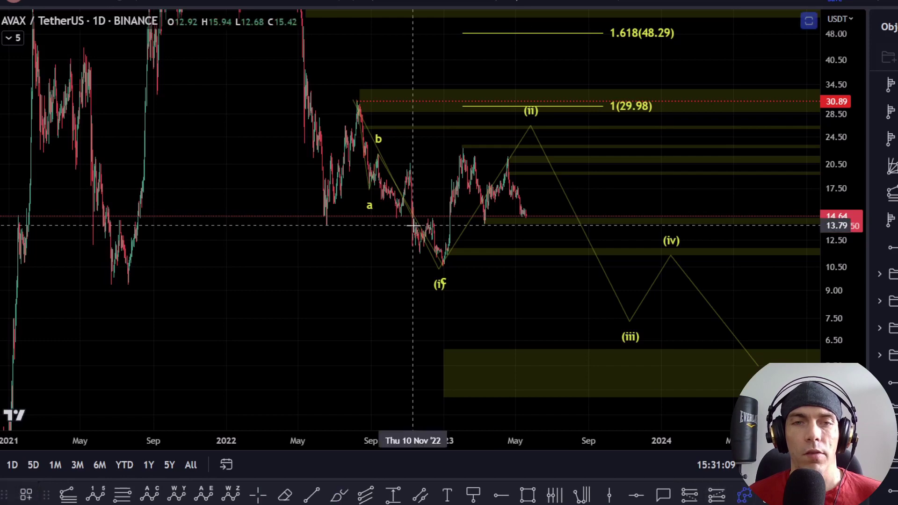
left_click(252, 225)
left_click(799, 350)
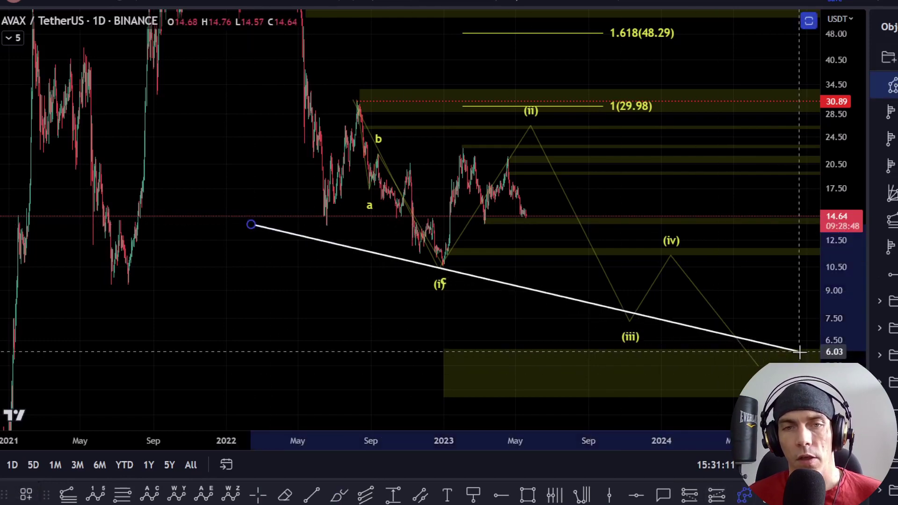
left_click(438, 111)
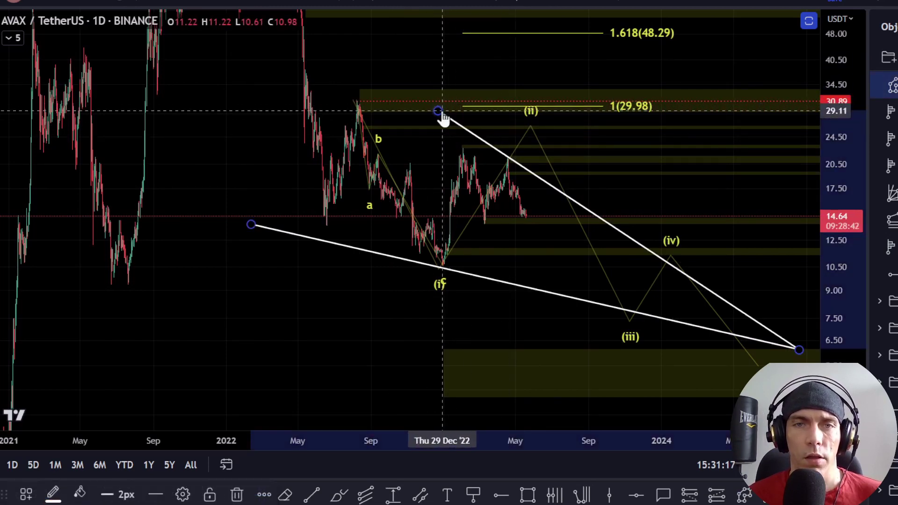
left_click_drag(439, 111, 528, 109)
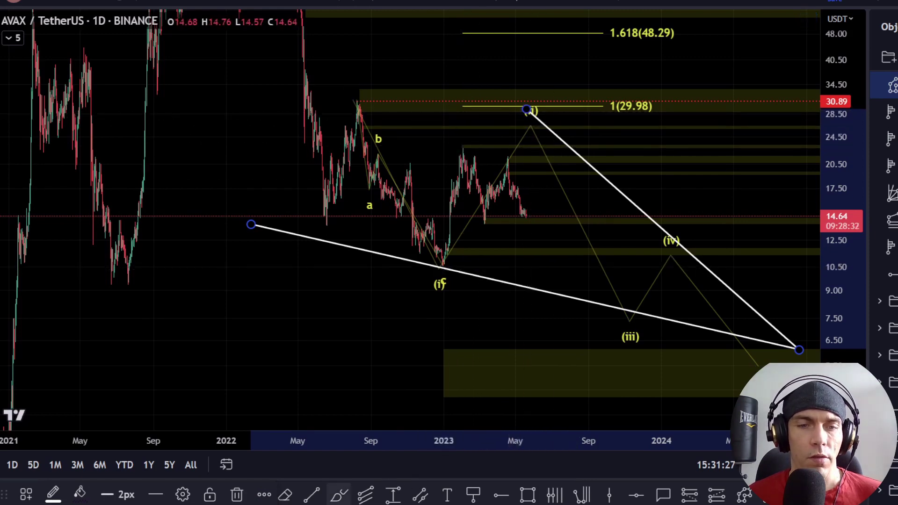
Step: Brush a three-wave rally from the wave (i) low up to the triangle's upper edge, and delete the stroke
left_click(339, 495)
mouse_move(443, 265)
left_mouse_down()
mouse_move(467, 206)
mouse_move(522, 207)
mouse_move(553, 133)
left_mouse_up()
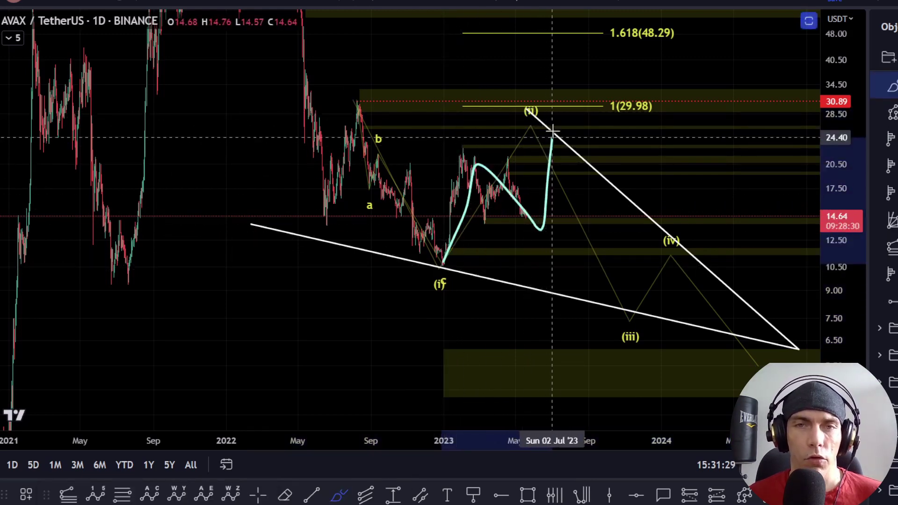
key("Delete")
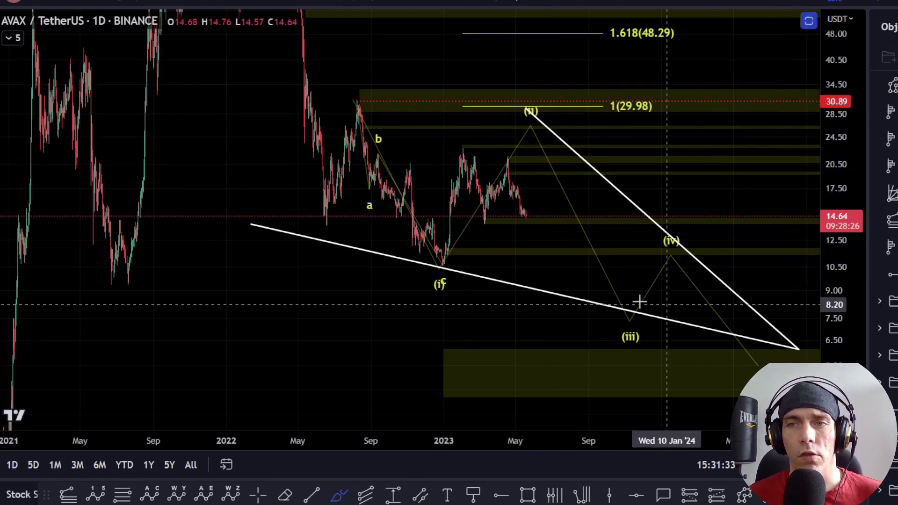
Step: Undo the white triangle drawn around the (i)-(v) count
key("ctrl+z")
key("ctrl+z")
key("ctrl+z")
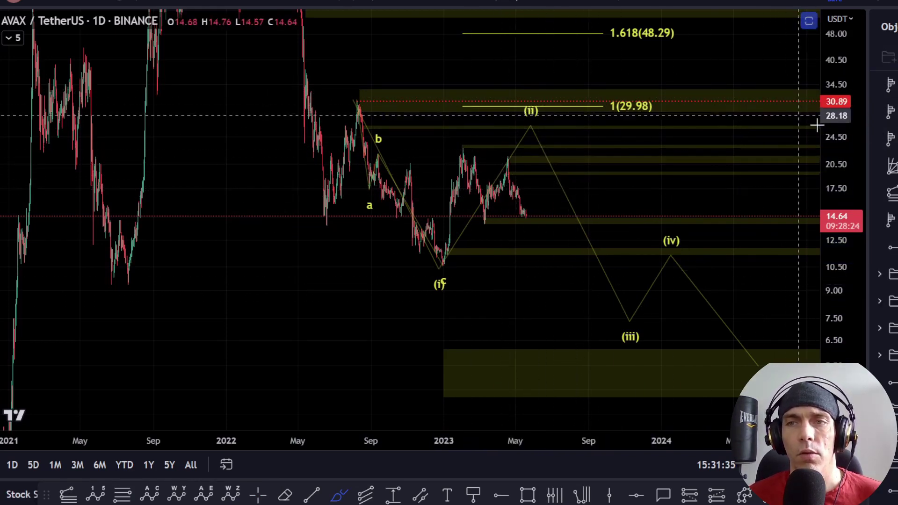
Step: Brush the projected path through waves (i) and (ii) down towards wave (v), and delete the strokes
mouse_move(343, 132)
left_mouse_down()
mouse_move(442, 267)
mouse_move(544, 138)
left_mouse_up()
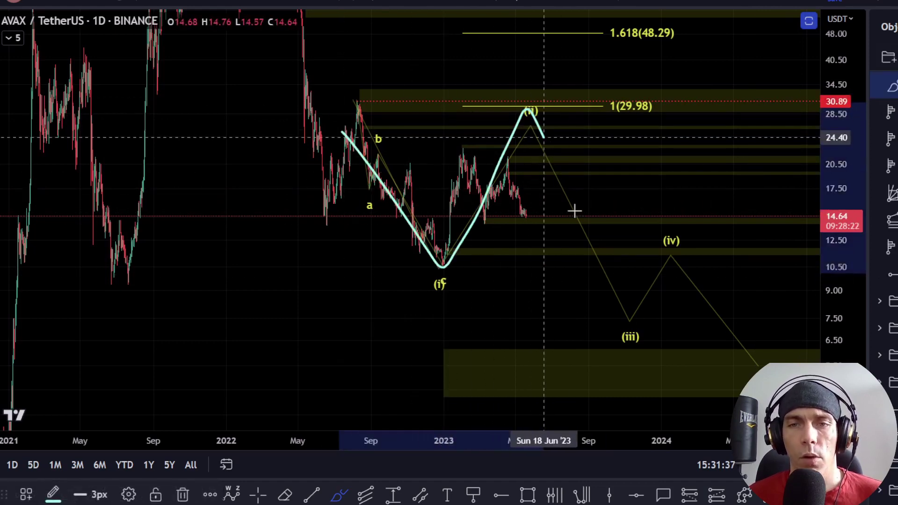
mouse_move(575, 211)
left_mouse_down()
mouse_move(662, 231)
mouse_move(763, 374)
left_mouse_up()
key("Delete")
Step: Check the text note of the yellow support zone around the wave (v) target and close its settings
scroll(653, 326, "down", 1)
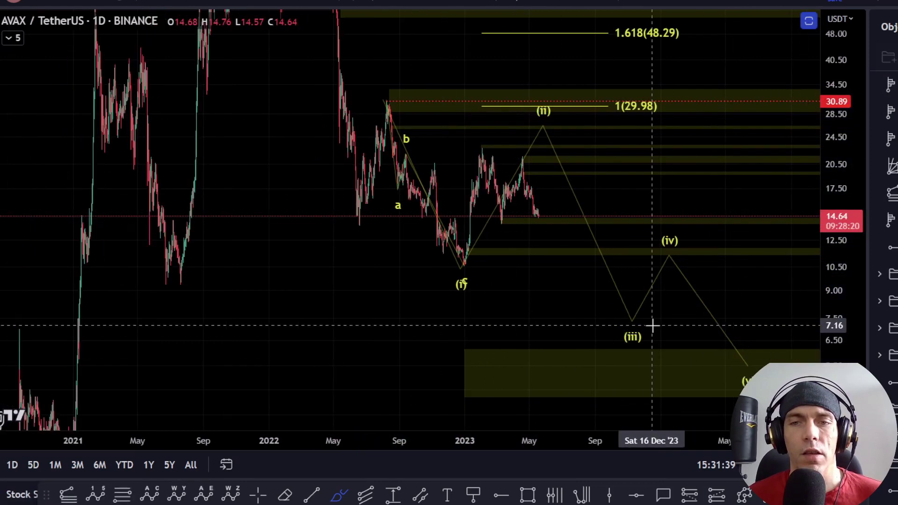
scroll(655, 325, "down", 1)
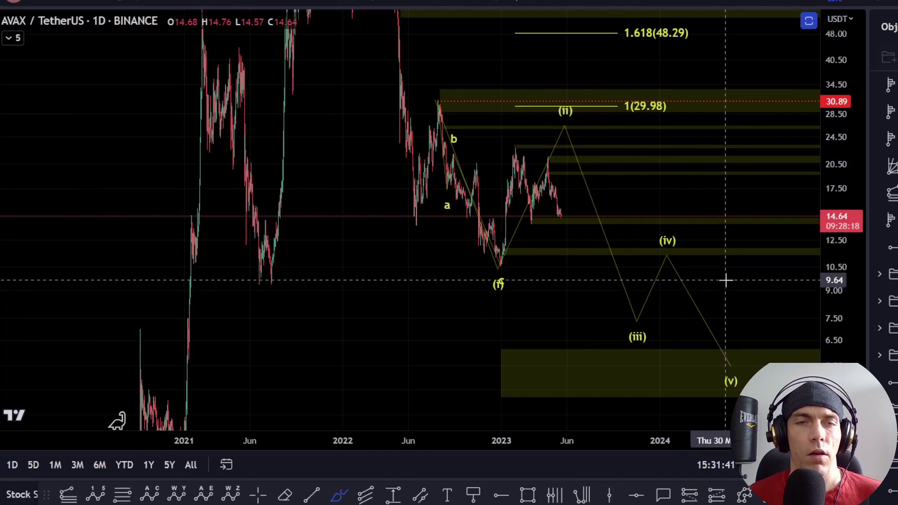
left_click_drag(726, 281, 618, 248)
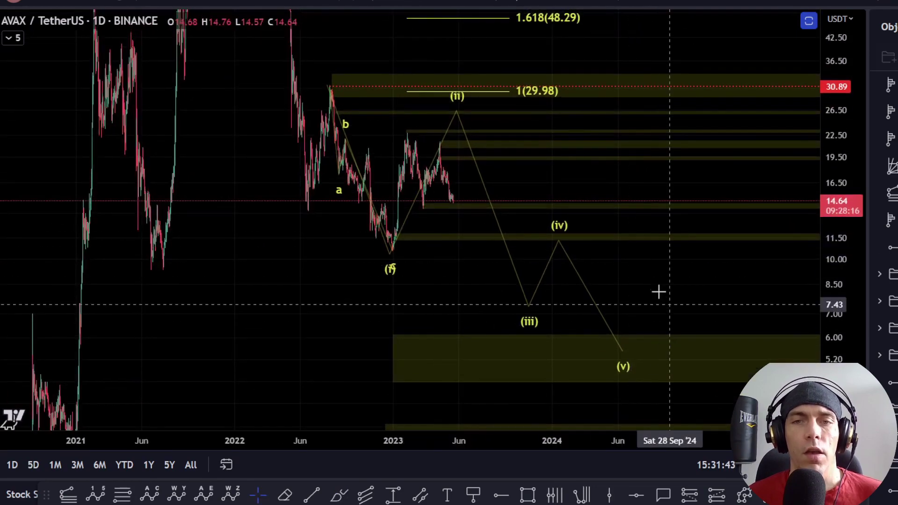
left_click_drag(659, 292, 646, 198)
scroll(646, 196, "down", 2)
left_click_drag(853, 295, 858, 356)
left_click_drag(612, 219, 564, 231)
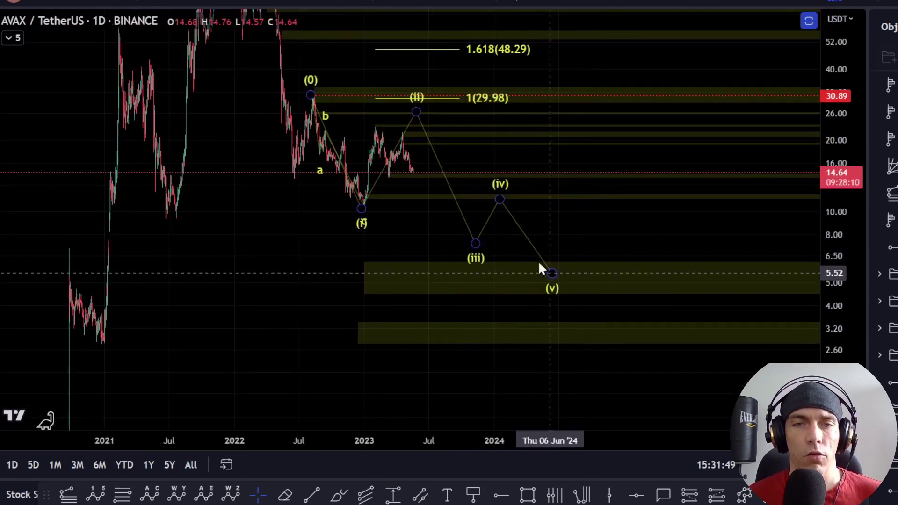
left_click(490, 286)
left_click(490, 286)
double_click(487, 276)
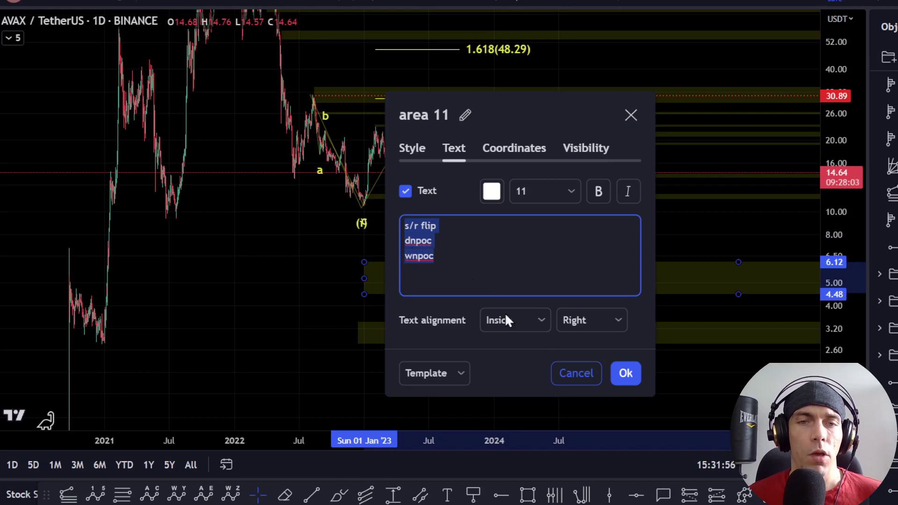
left_click(630, 377)
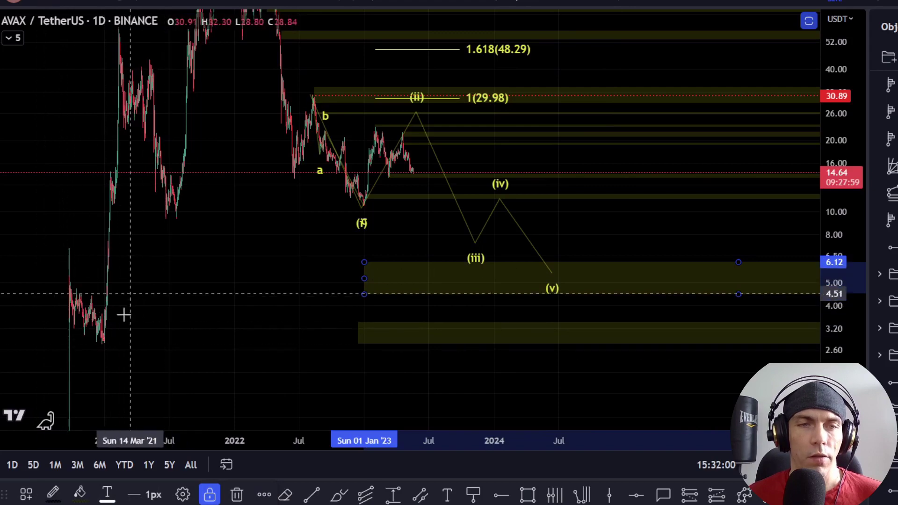
Step: Hide the (i)-(v) count and show the circled w-x-y count with its green x target zone and y extension levels
left_click_drag(414, 228, 466, 300)
scroll(887, 328, "down", 4)
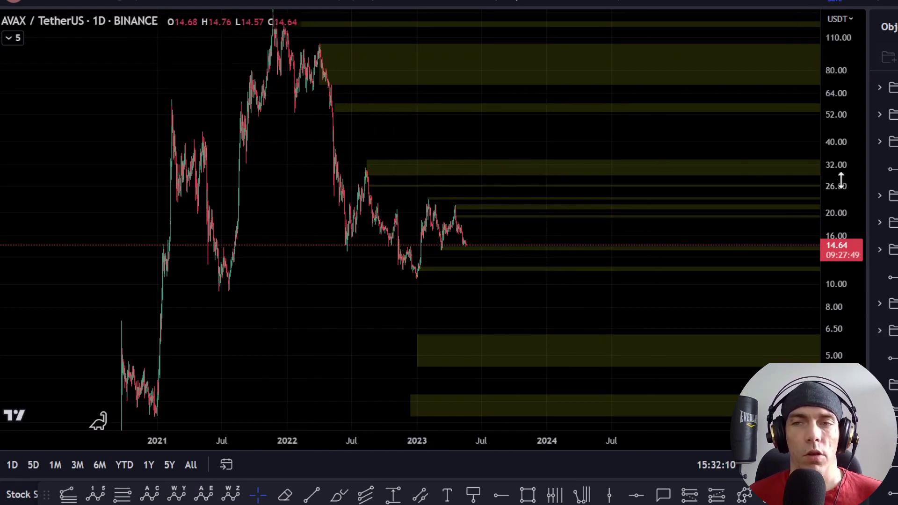
left_click_drag(840, 180, 840, 201)
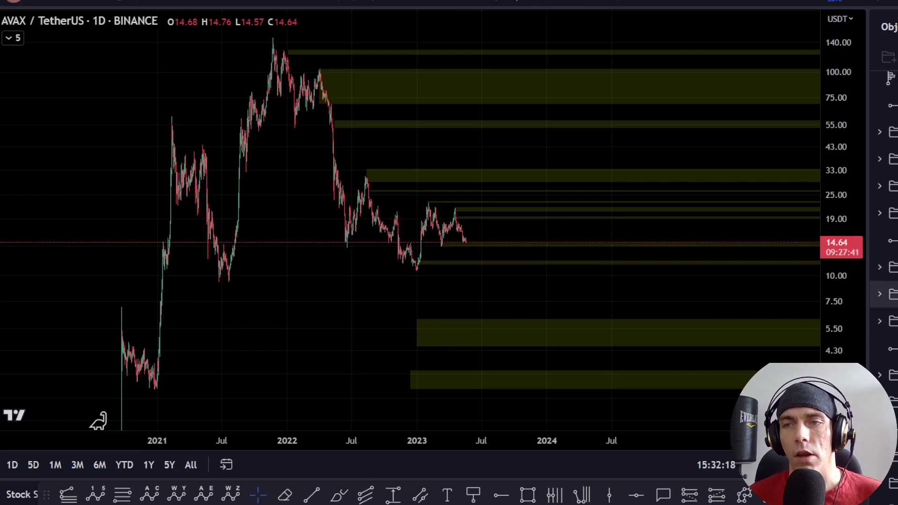
scroll(884, 240, "down", 3)
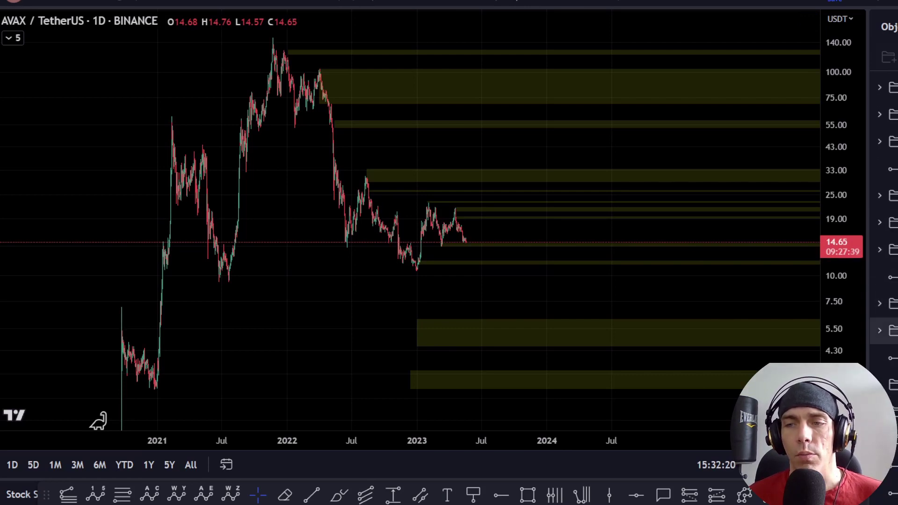
scroll(884, 323, "down", 3)
left_click(892, 313)
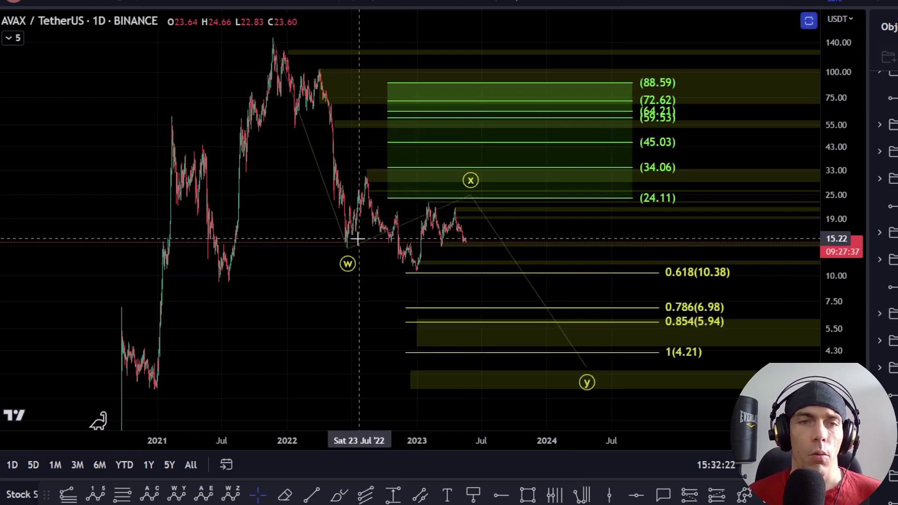
scroll(362, 239, "up", 4)
left_click_drag(836, 251, 836, 218)
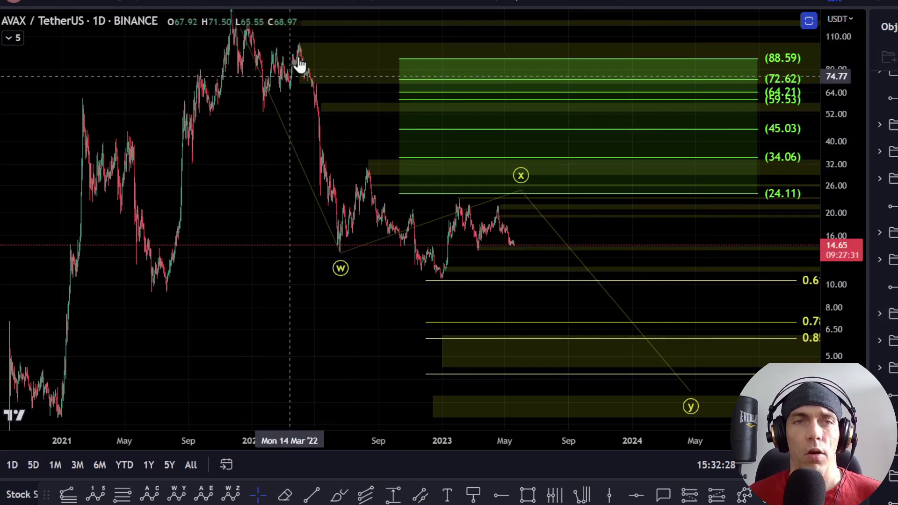
Step: Move the circled w point onto the June 2022 low, at 14 Jun '22 and 13.54
left_click(343, 254)
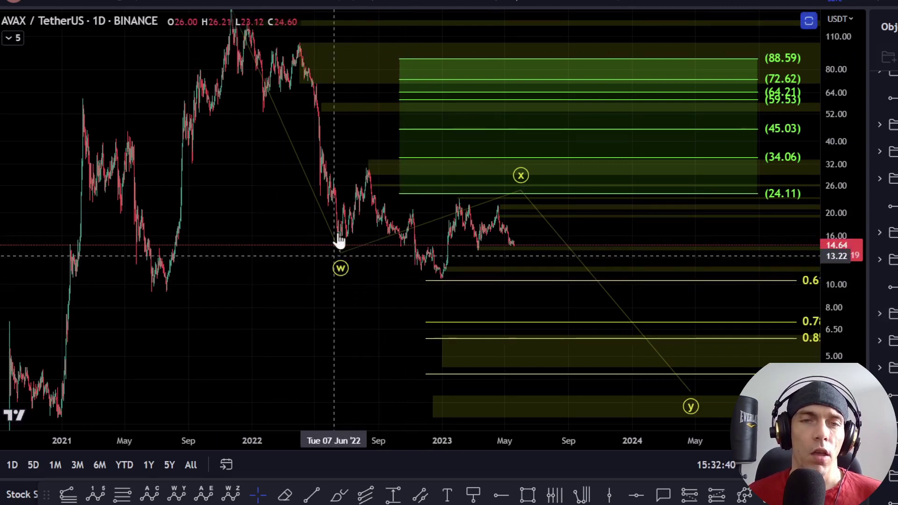
left_click_drag(844, 316, 842, 236)
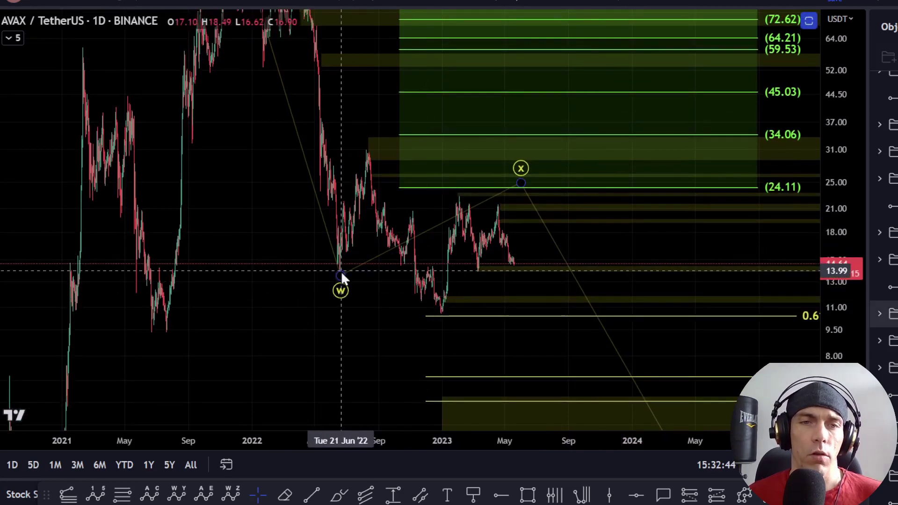
mouse_move(340, 271)
left_mouse_down()
mouse_move(360, 271)
mouse_move(337, 276)
left_mouse_up()
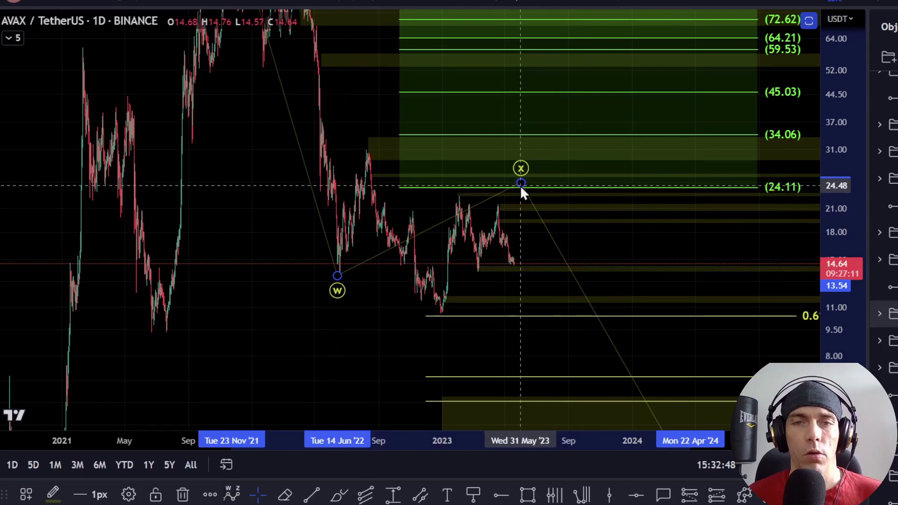
Step: Try the circled x point at the August 2022 high, 10 Aug '22 and 31.49, and brush the decline from it
left_click_drag(521, 183, 367, 147)
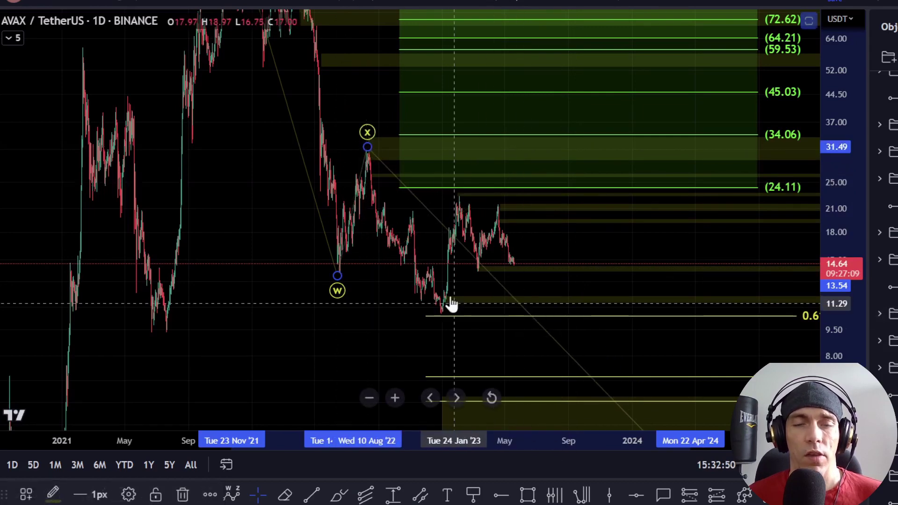
left_click(339, 495)
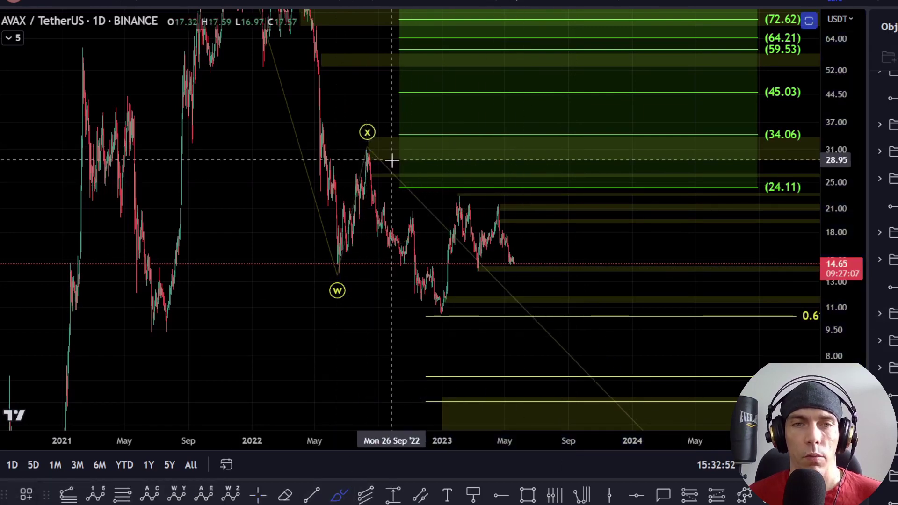
mouse_move(367, 152)
left_mouse_down()
mouse_move(427, 304)
mouse_move(445, 295)
mouse_move(531, 161)
mouse_move(672, 393)
left_mouse_up()
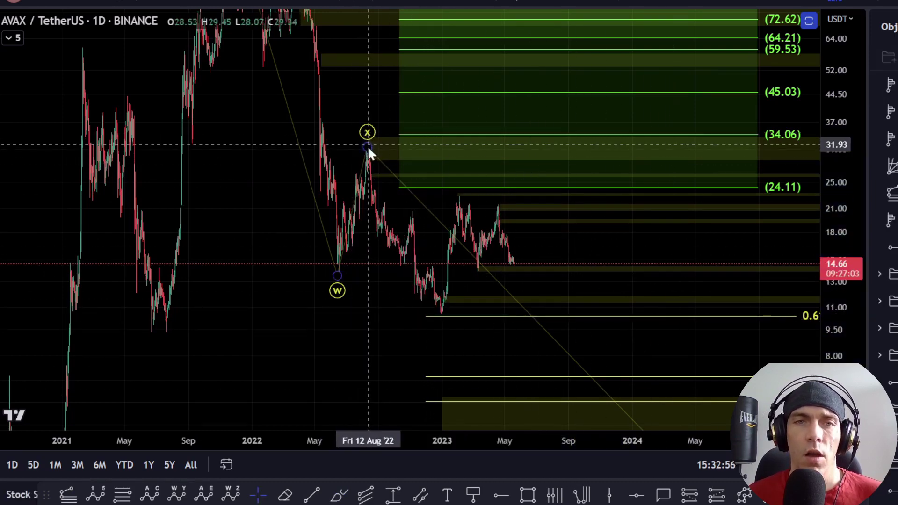
Step: Move the circled x point into the green target zone, to 8 Oct '23 at 45.09
left_click_drag(368, 147, 588, 91)
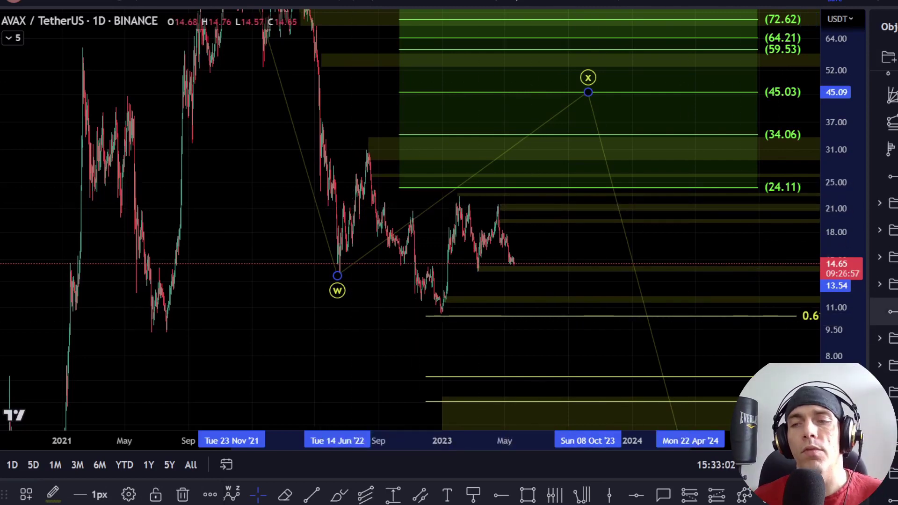
Step: Hide the circled w-x-y count and show the yellow (a)-(e) triangle together with the smaller cyan a-b-c-d-e count
scroll(884, 283, "down", 1)
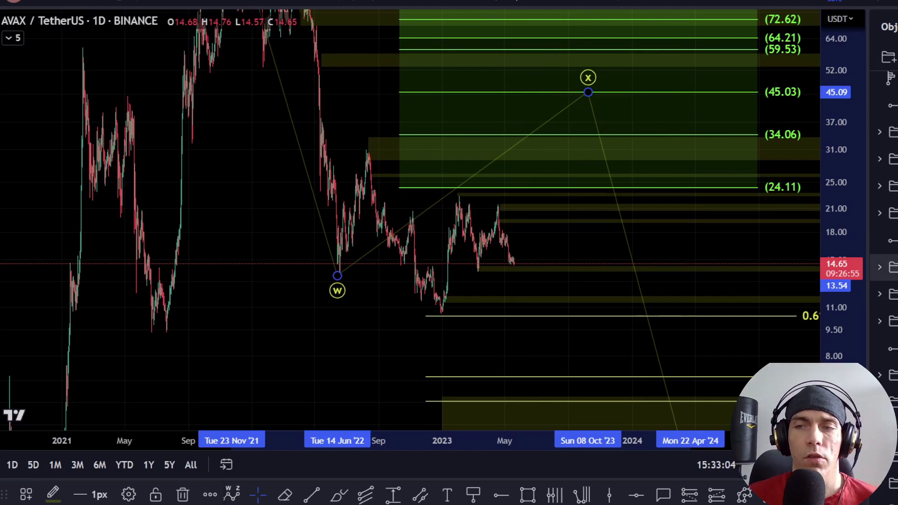
scroll(885, 266, "down", 1)
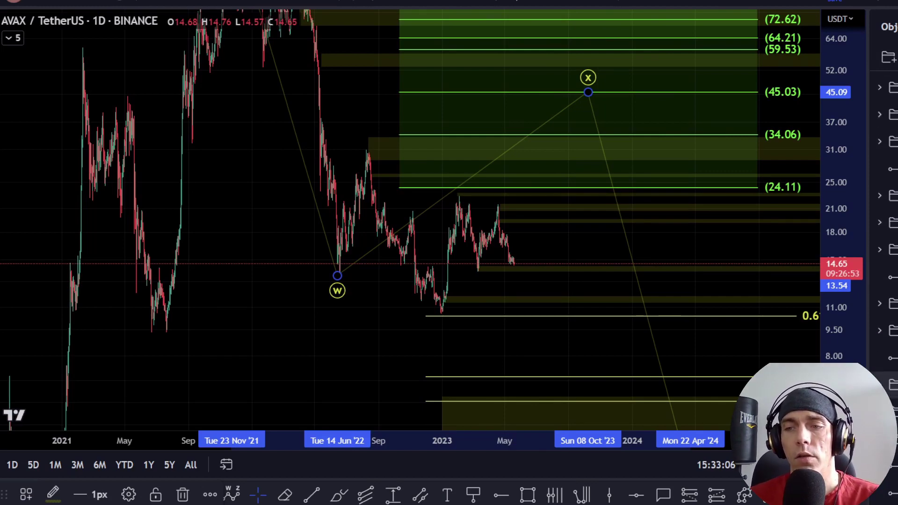
left_click(891, 384)
left_click(891, 412)
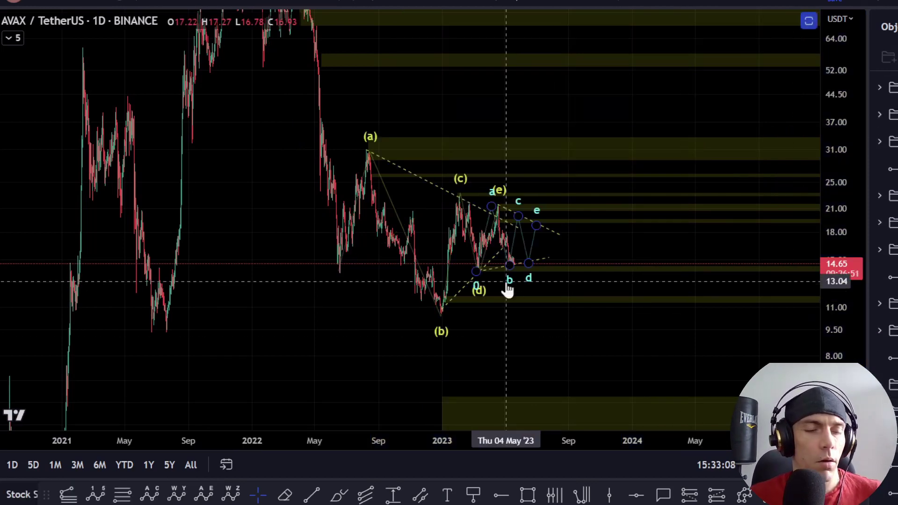
Step: Brush over the yellow triangle's legs, including the rise from (b) to (c), and circle the (e) high, removing each mark
scroll(480, 300, "up", 5)
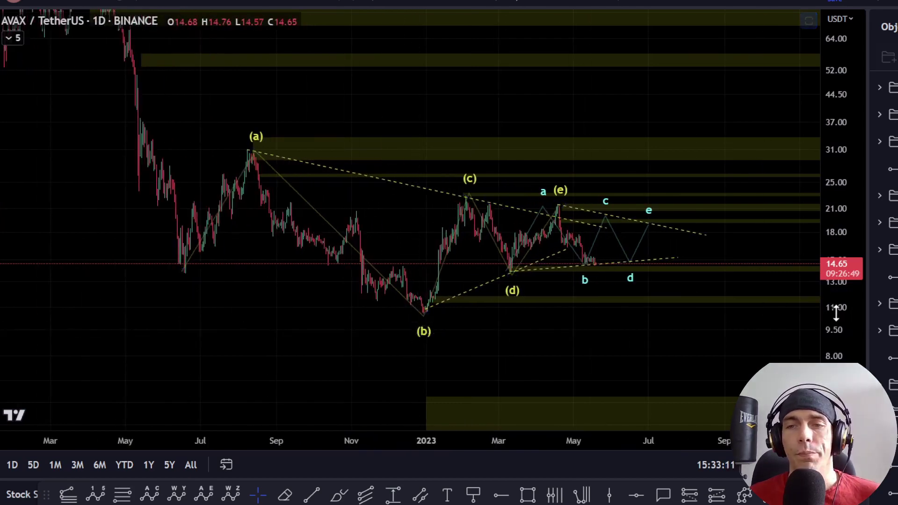
left_click_drag(836, 313, 836, 286)
left_click(338, 495)
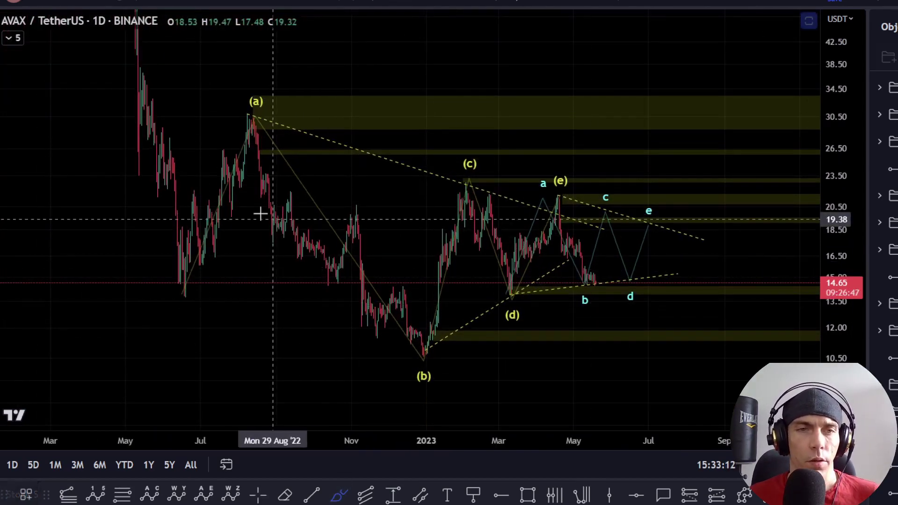
mouse_move(209, 276)
left_mouse_down()
mouse_move(210, 254)
mouse_move(295, 176)
mouse_move(415, 368)
mouse_move(480, 189)
mouse_move(449, 178)
left_mouse_up()
key("ctrl+z")
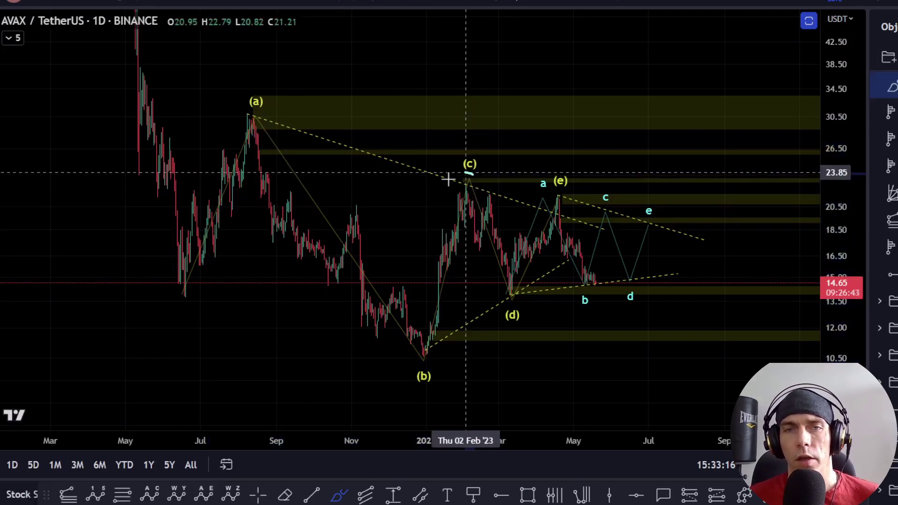
key("ctrl+z")
mouse_move(421, 352)
left_mouse_down()
mouse_move(422, 293)
mouse_move(454, 286)
mouse_move(468, 181)
left_mouse_up()
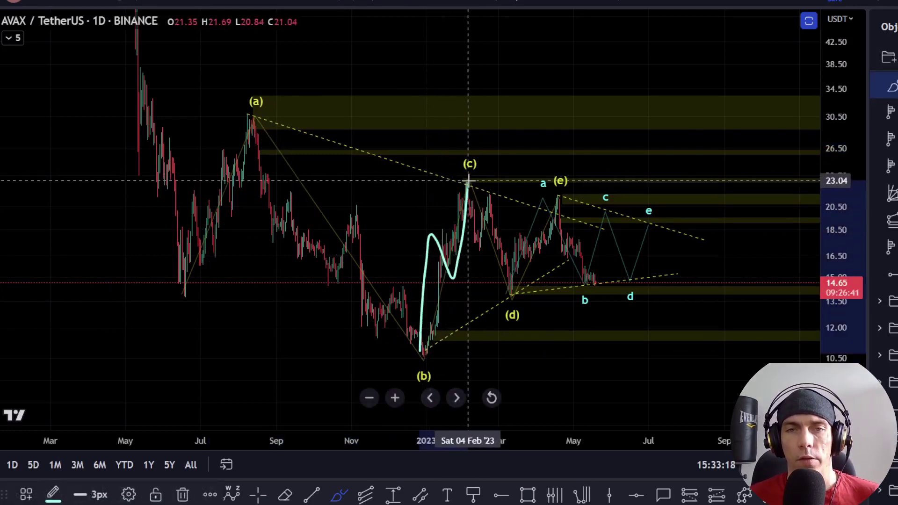
key("ctrl+z")
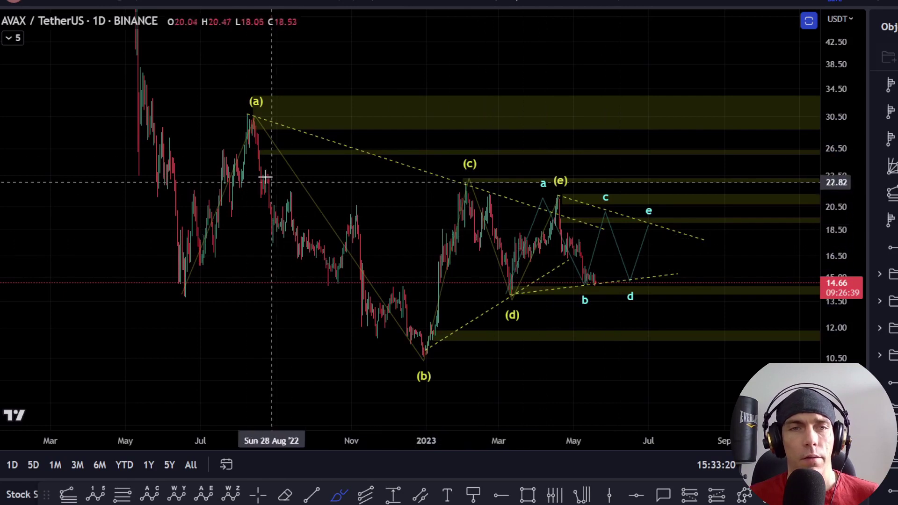
mouse_move(568, 182)
left_mouse_down()
mouse_move(535, 197)
mouse_move(551, 175)
left_mouse_up()
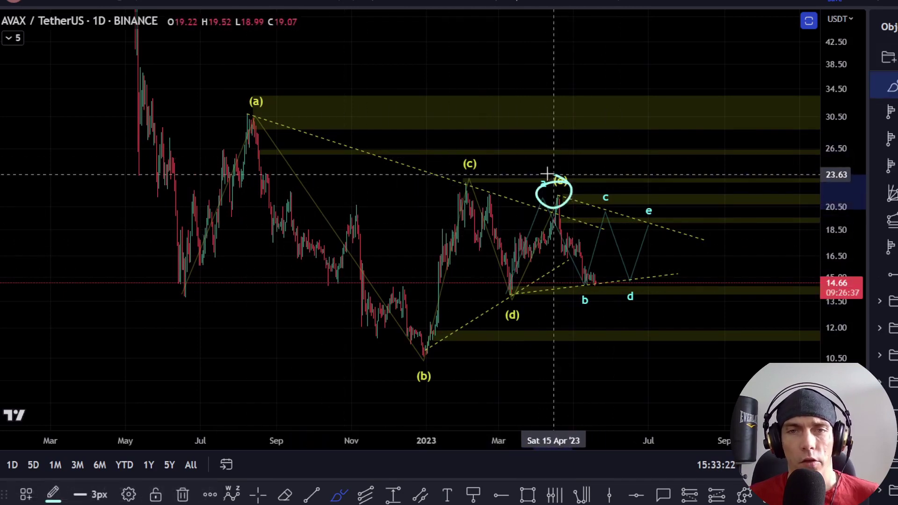
key("Escape")
Step: Brush the cyan triangle path from the (d) low to point e, add a mark near point d, and delete both marks
scroll(563, 206, "up", 3)
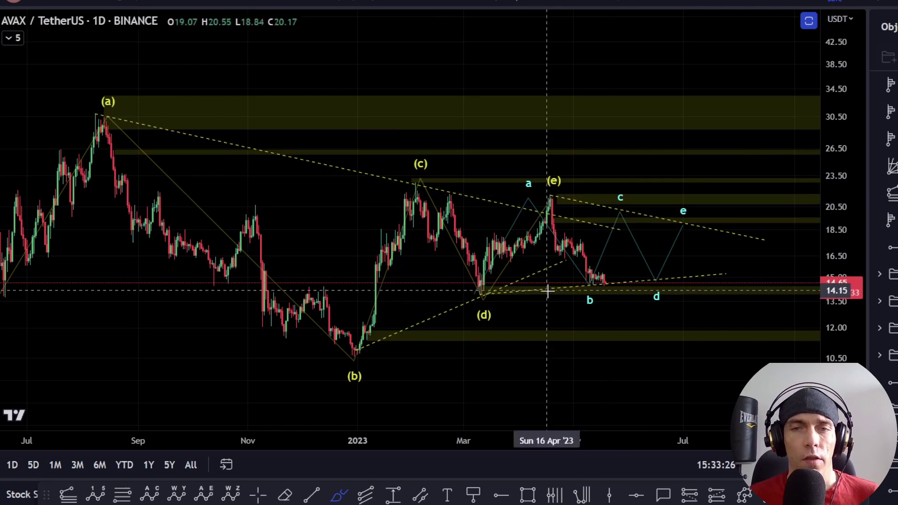
left_click_drag(835, 331, 834, 291)
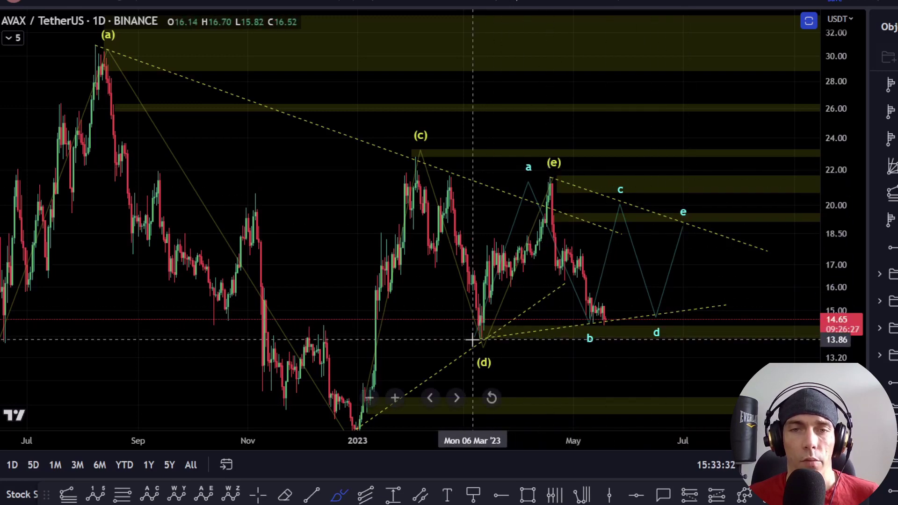
mouse_move(473, 336)
left_mouse_down()
mouse_move(551, 177)
mouse_move(611, 329)
mouse_move(625, 203)
mouse_move(686, 235)
mouse_move(687, 220)
left_mouse_up()
key("Delete")
scroll(711, 316, "up", 3)
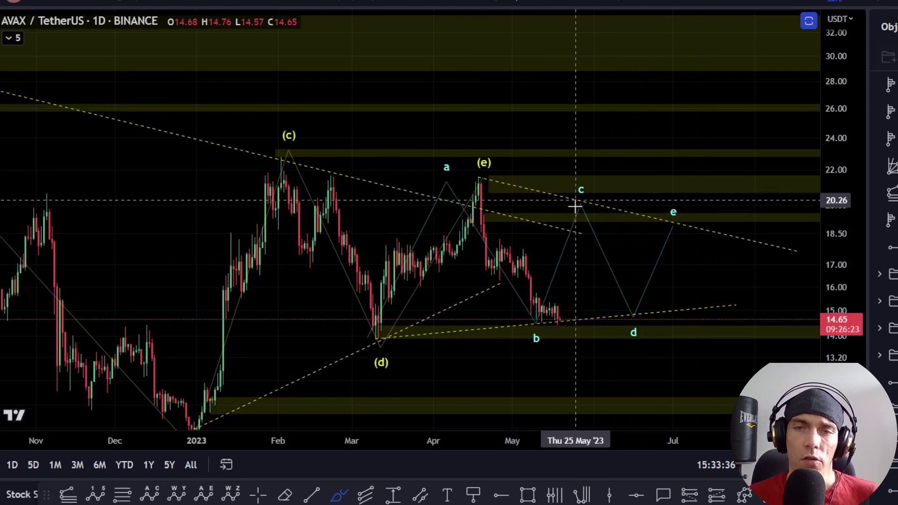
left_click_drag(628, 303, 624, 300)
key("Delete")
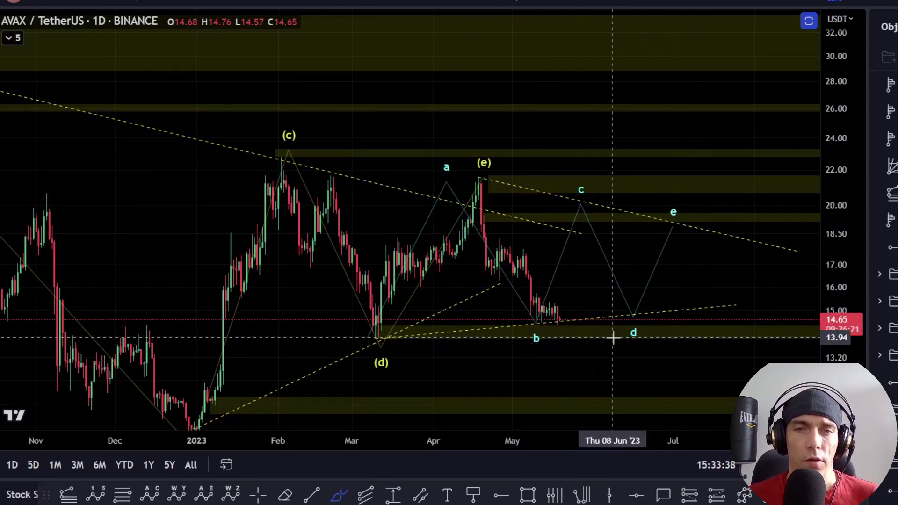
Step: Brush projected moves from the current price to the upper dashed trendline and point e, circle the (e) high, and remove the marks
left_click_drag(557, 321, 610, 209)
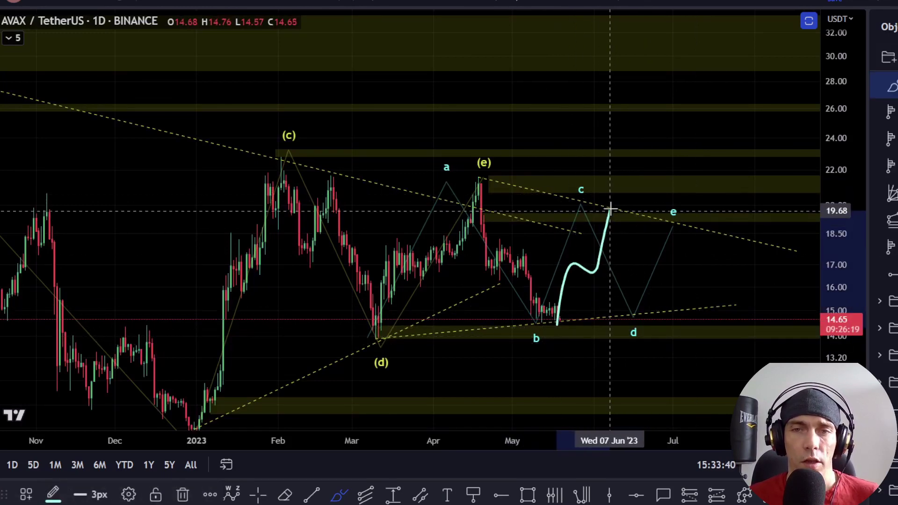
key("ctrl+z")
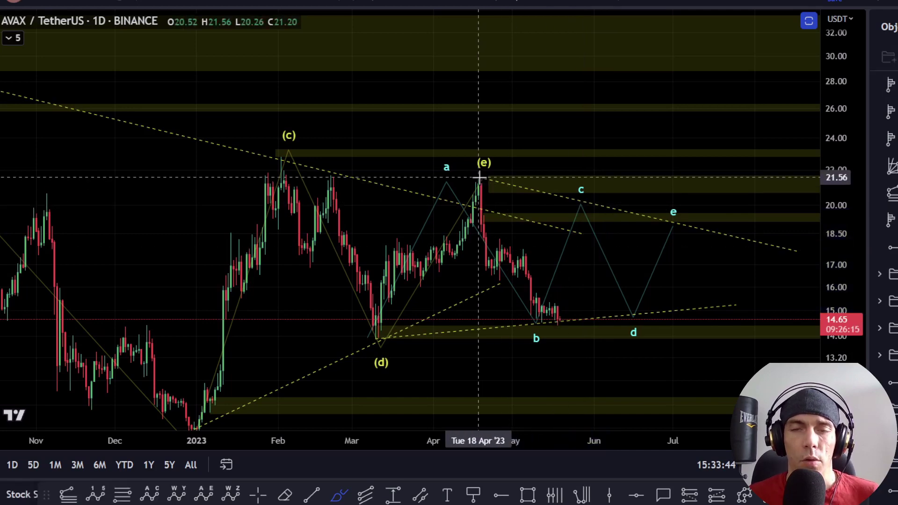
mouse_move(558, 320)
left_mouse_down()
mouse_move(584, 265)
mouse_move(607, 268)
mouse_move(634, 318)
mouse_move(689, 223)
left_mouse_up()
key("ctrl+z")
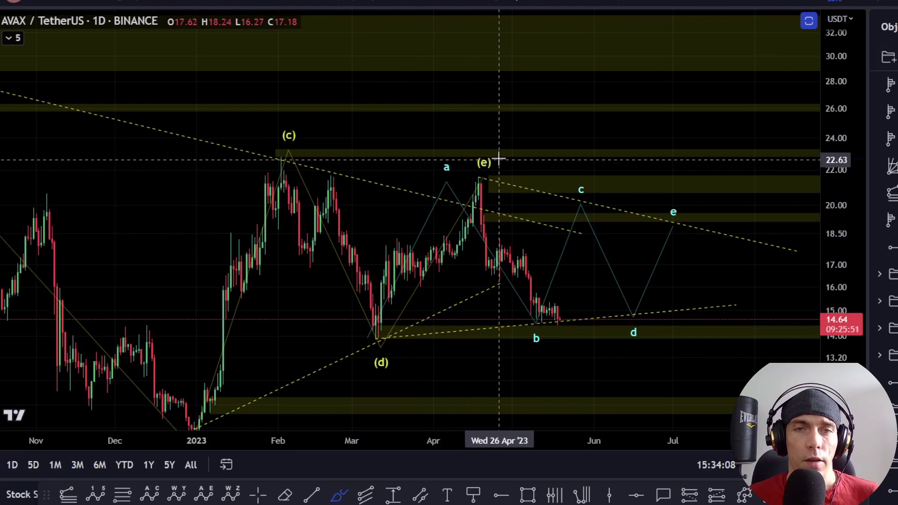
mouse_move(497, 157)
left_mouse_down()
mouse_move(451, 181)
mouse_move(475, 151)
left_mouse_up()
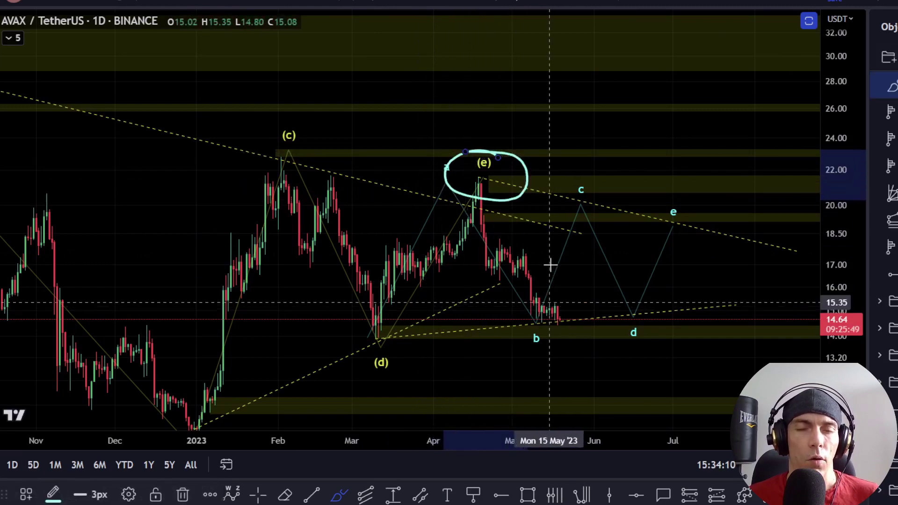
key("Escape")
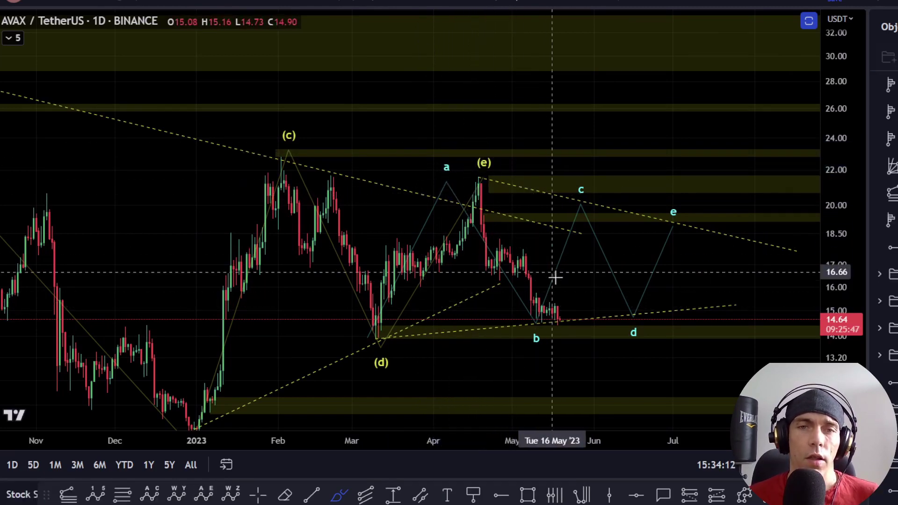
Step: Brush a stepwise decline from the (e) high to below the (b) low, and delete the stroke
scroll(631, 313, "down", 4)
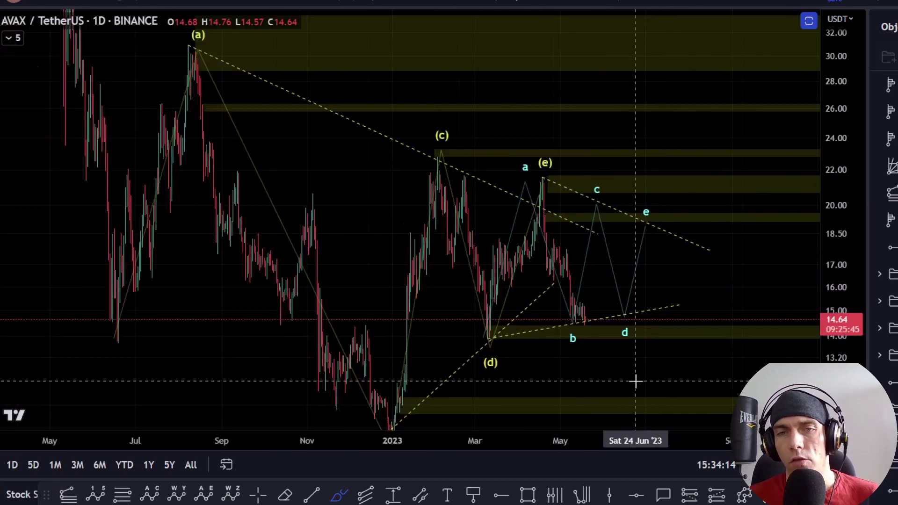
scroll(637, 378, "up", 2)
left_click_drag(842, 286, 842, 308)
scroll(726, 371, "down", 3)
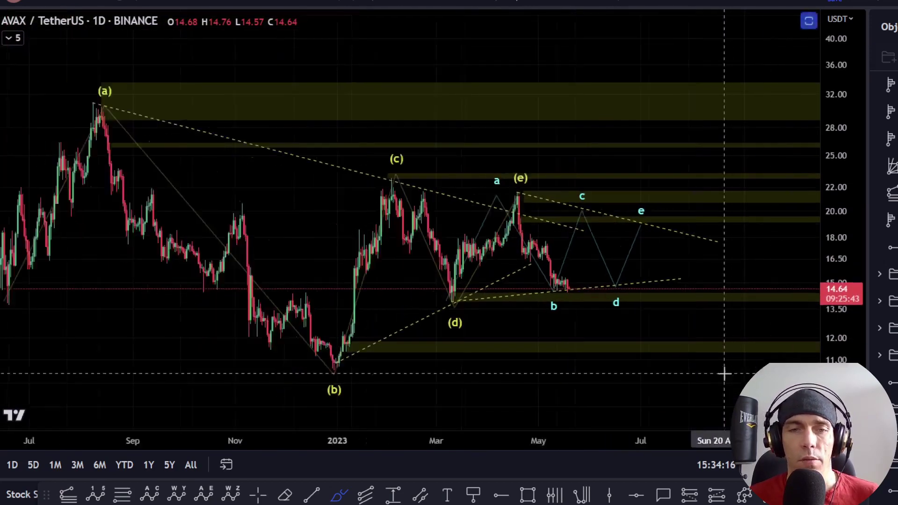
left_click_drag(536, 216, 548, 269)
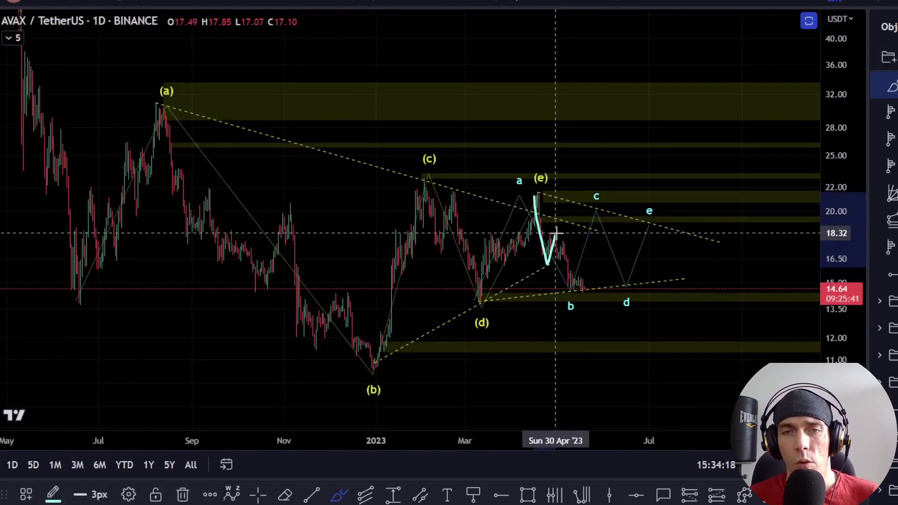
mouse_move(555, 233)
left_mouse_down()
mouse_move(573, 295)
mouse_move(587, 280)
mouse_move(609, 382)
left_mouse_up()
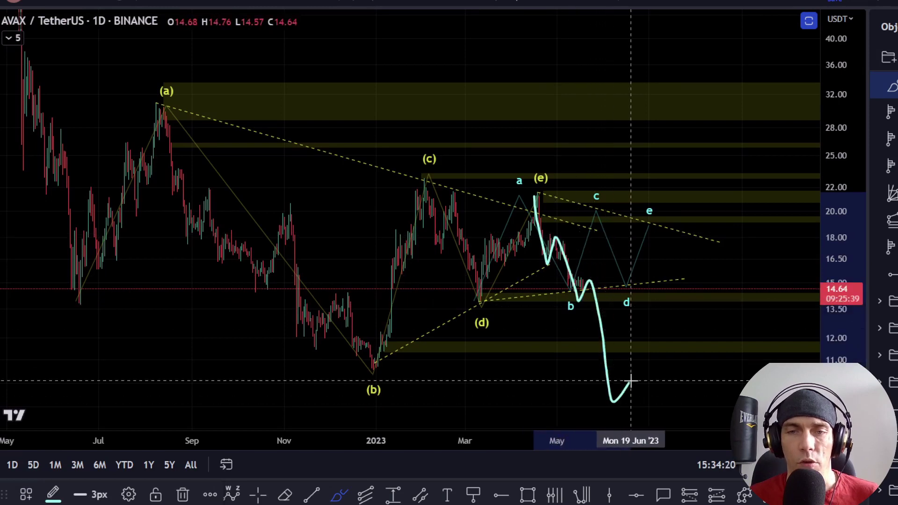
scroll(618, 408, "down", 2)
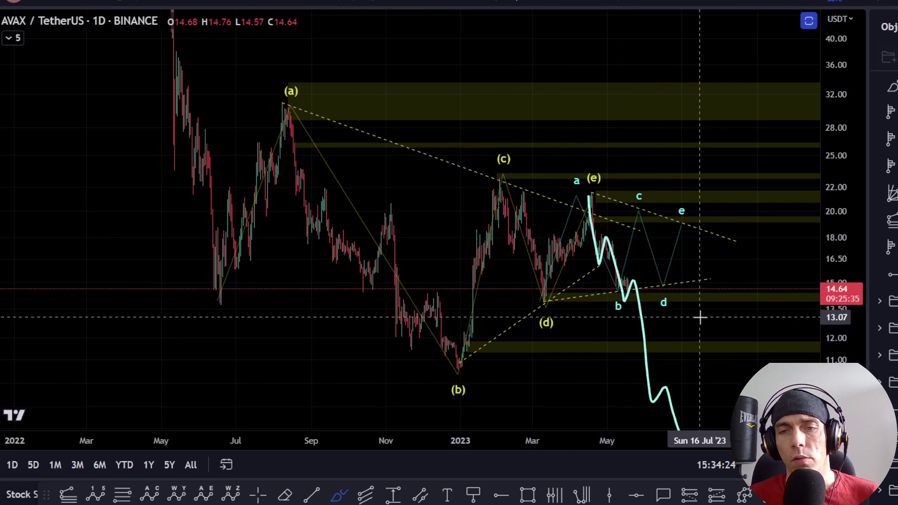
left_click_drag(700, 315, 551, 291)
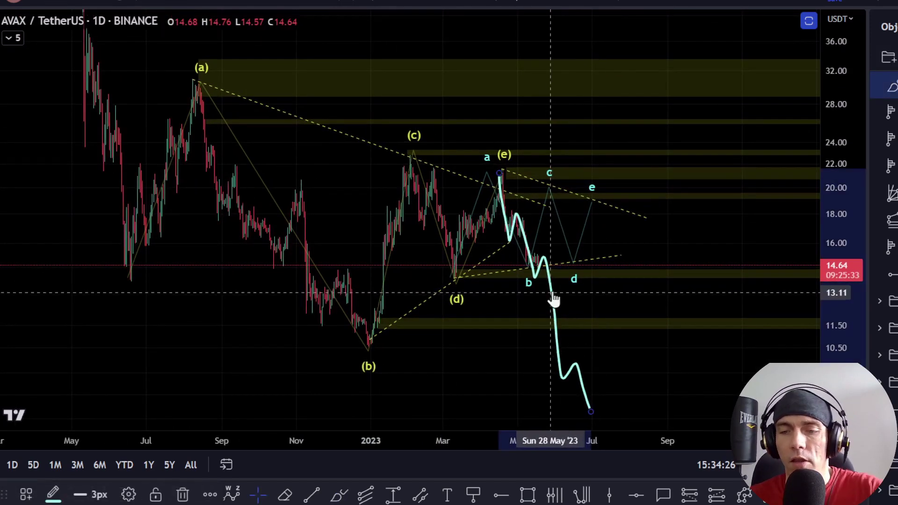
key("Delete")
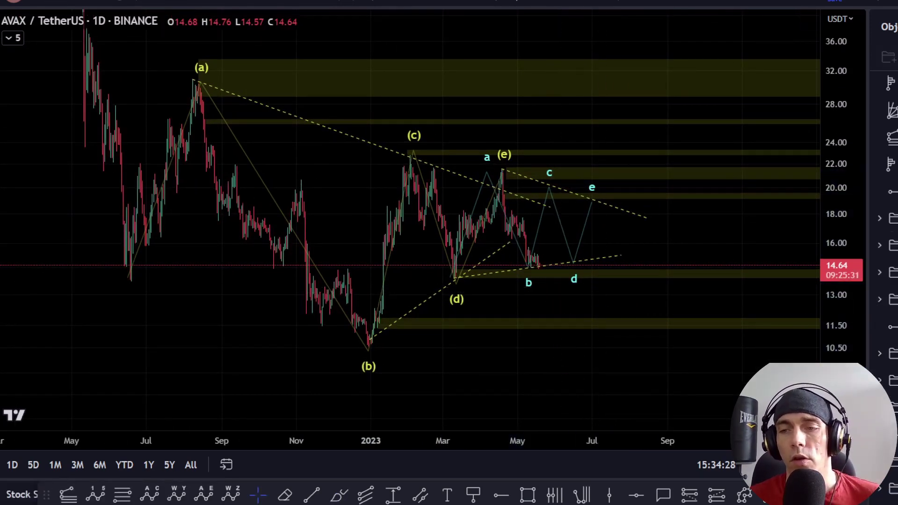
Step: Show the five-wave decline count ending at circled v and A, examine its green target zone below, and hide the count again
scroll(884, 338, "down", 1)
left_click(886, 338)
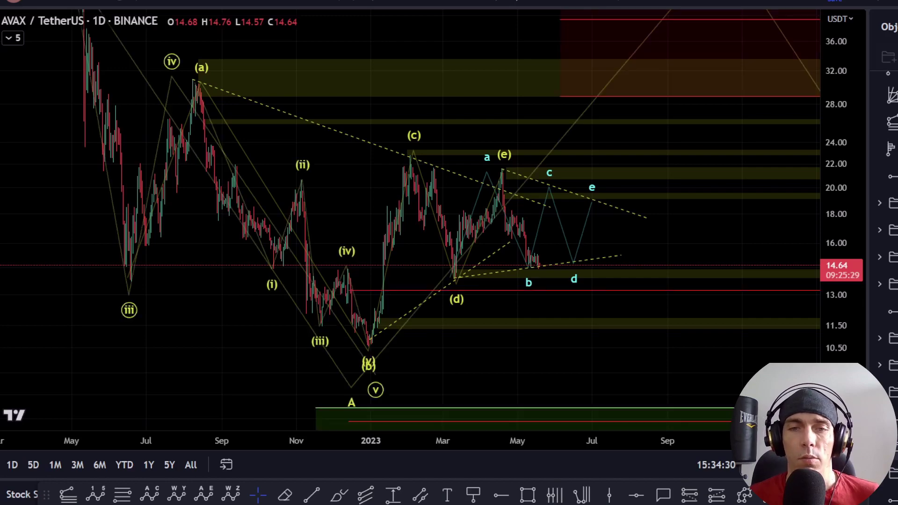
left_click_drag(730, 353, 633, 280)
scroll(708, 280, "down", 2)
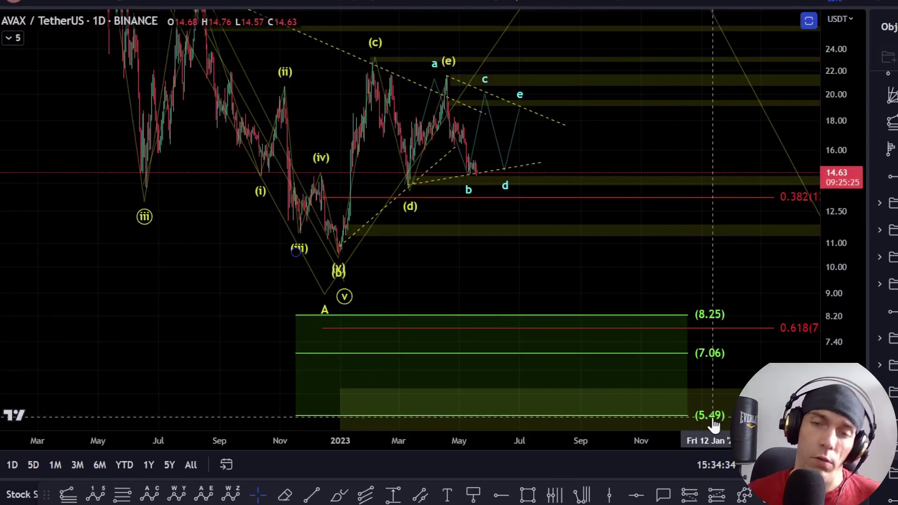
left_click_drag(542, 317, 611, 400)
scroll(884, 375, "down", 1)
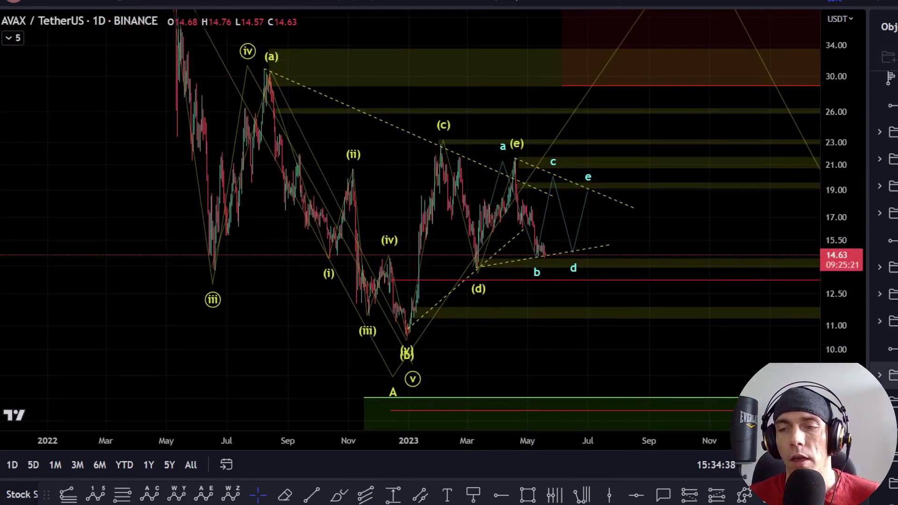
left_click(891, 374)
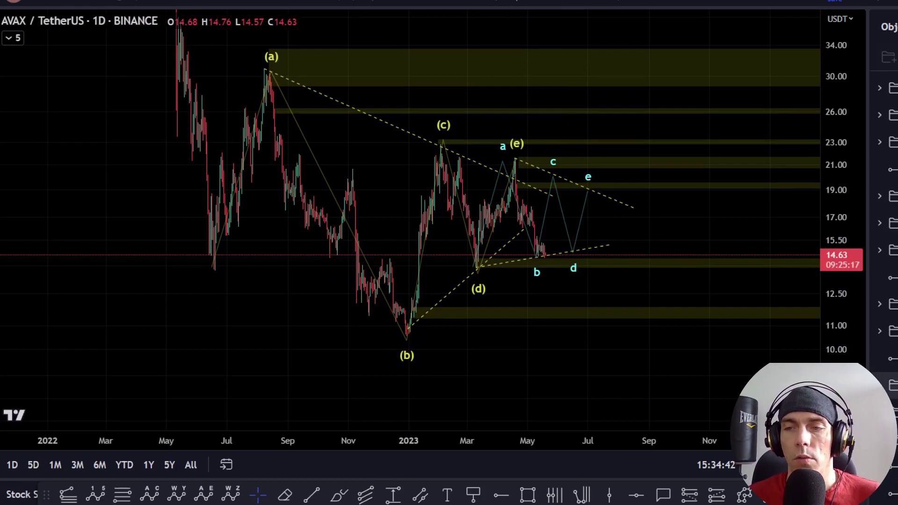
Step: Show the circled w-x-y count again and move its x point beside the (e) high, to 7 May '23 at 22.00
left_click(892, 385)
scroll(776, 307, "down", 6)
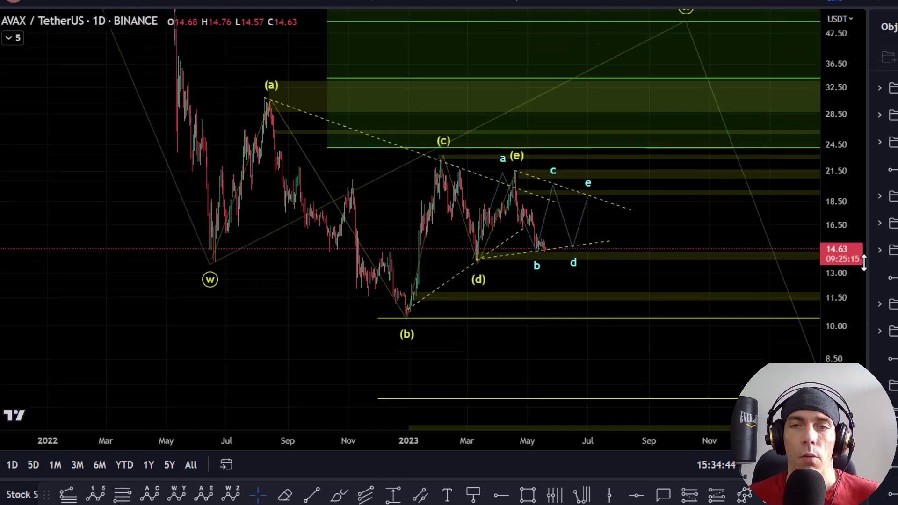
left_click_drag(740, 266, 574, 235)
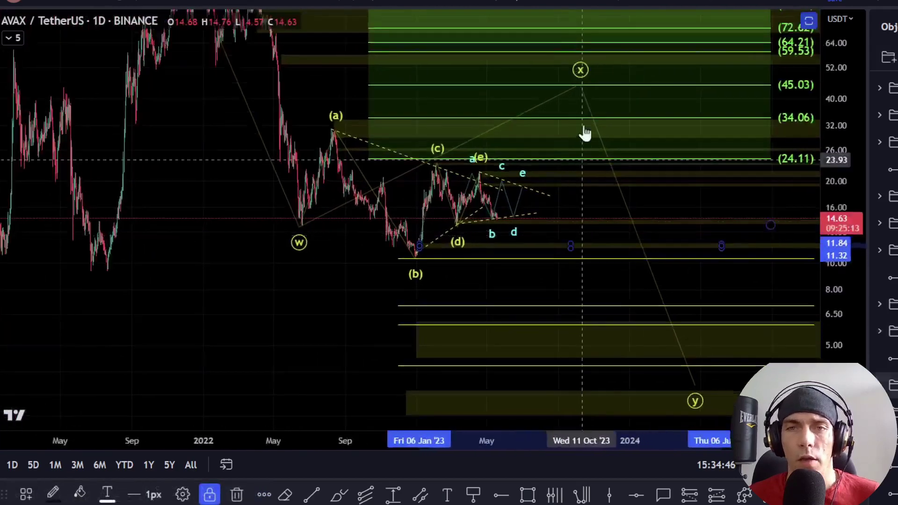
mouse_move(580, 85)
left_mouse_down()
mouse_move(521, 122)
mouse_move(475, 177)
mouse_move(490, 170)
left_mouse_up()
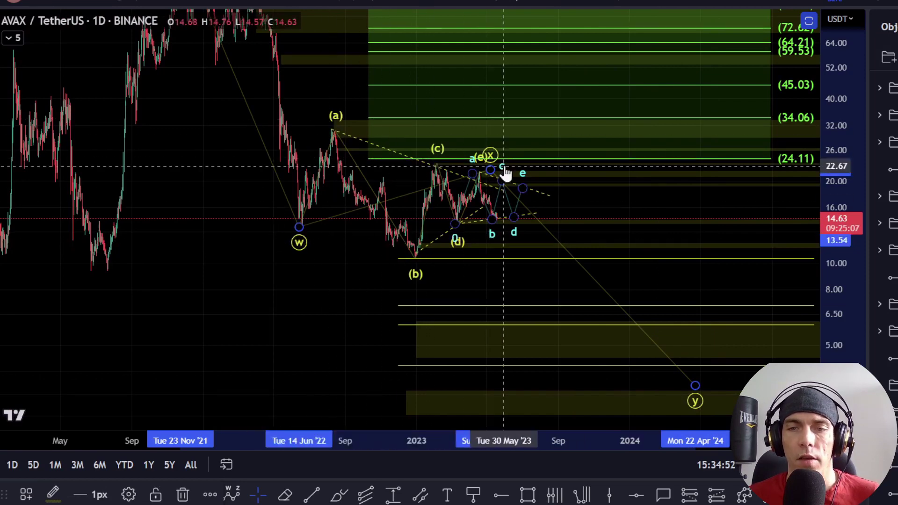
Step: Move the last anchor of the yellow y extension down to about 21.35, near the circled x point's level
scroll(696, 337, "down", 3)
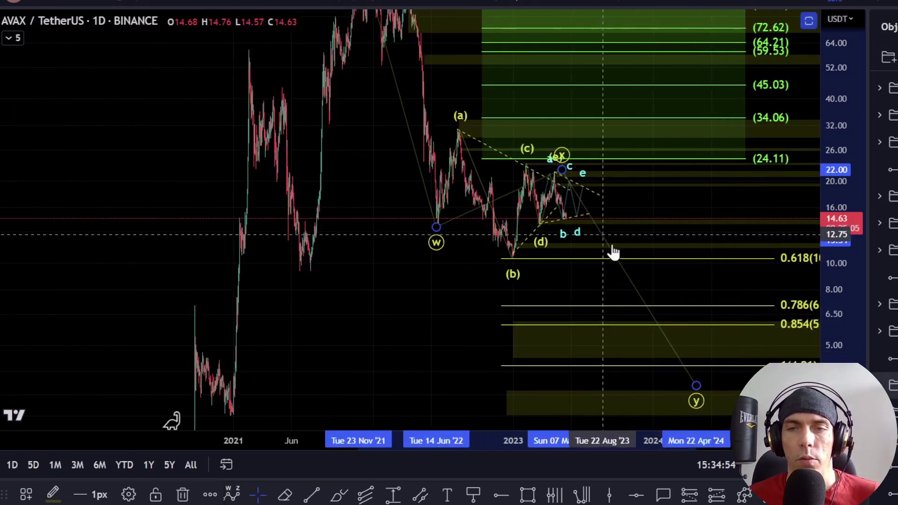
left_click(758, 307)
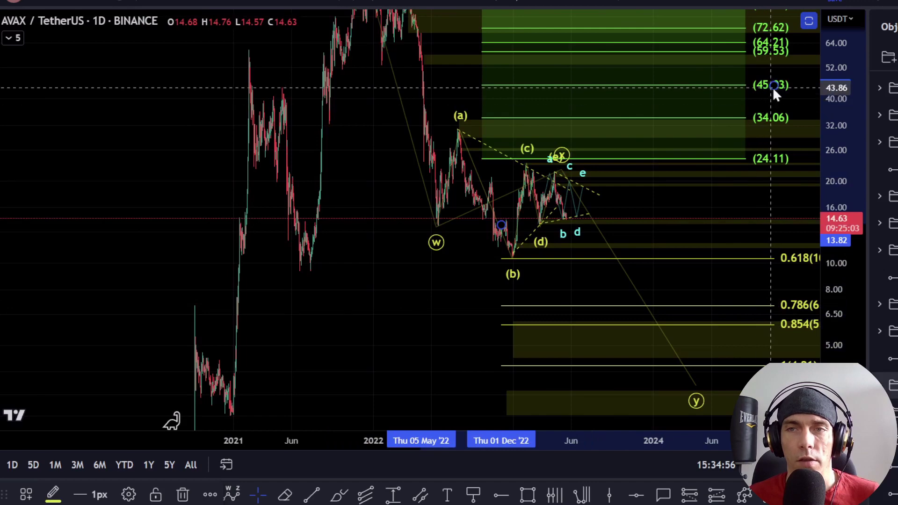
left_click_drag(772, 87, 765, 173)
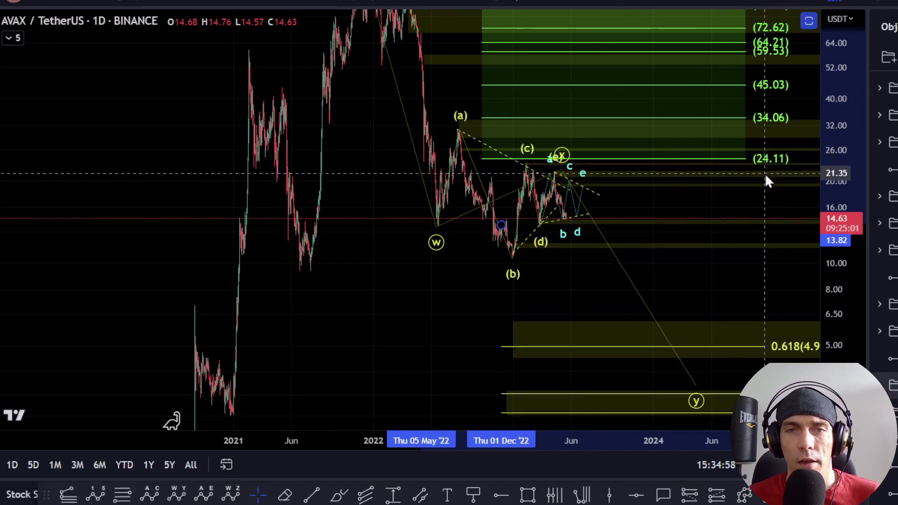
Step: Move the circled y point to about 3.08 on 8 May '24 and the circled x point to about 58.49 on 13 Oct '23
mouse_move(747, 245)
left_mouse_down()
mouse_move(710, 208)
mouse_move(677, 136)
mouse_move(703, 155)
mouse_move(693, 229)
left_mouse_up()
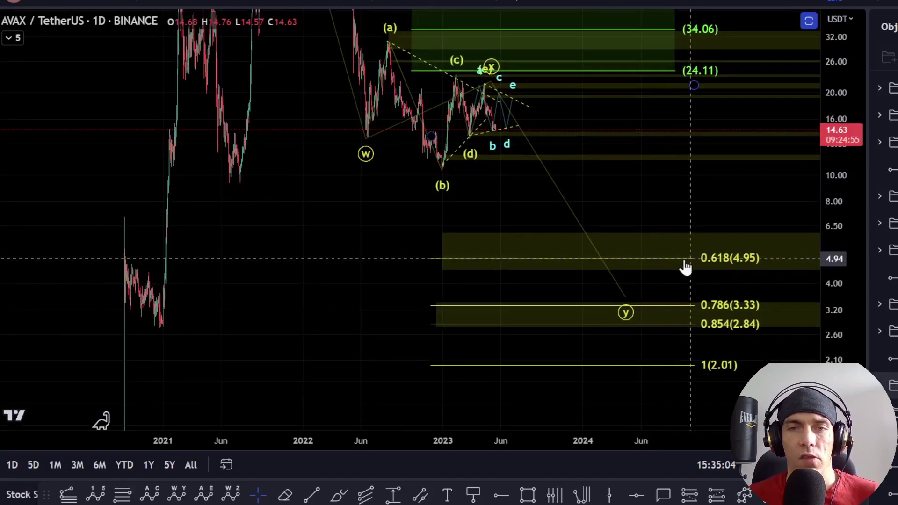
mouse_move(627, 300)
left_mouse_down()
mouse_move(626, 264)
mouse_move(614, 258)
mouse_move(620, 317)
mouse_move(632, 324)
mouse_move(632, 315)
left_mouse_up()
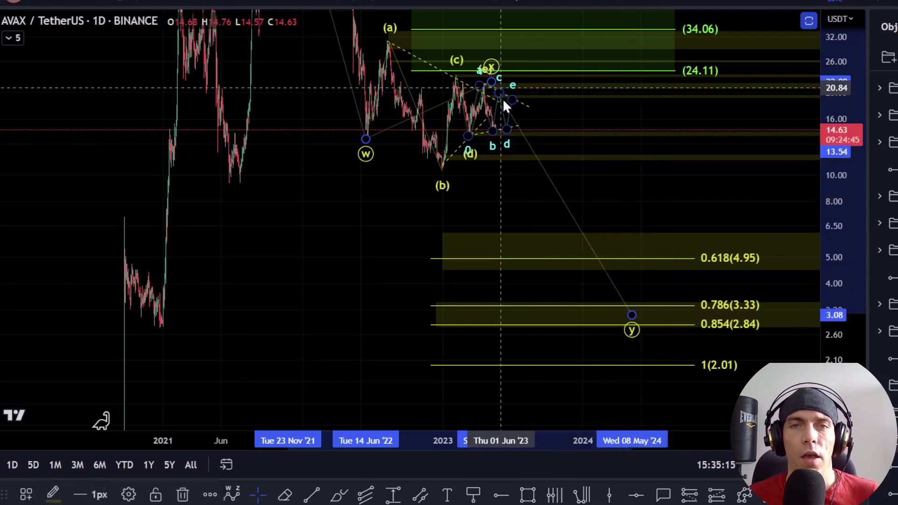
left_click_drag(632, 215, 594, 361)
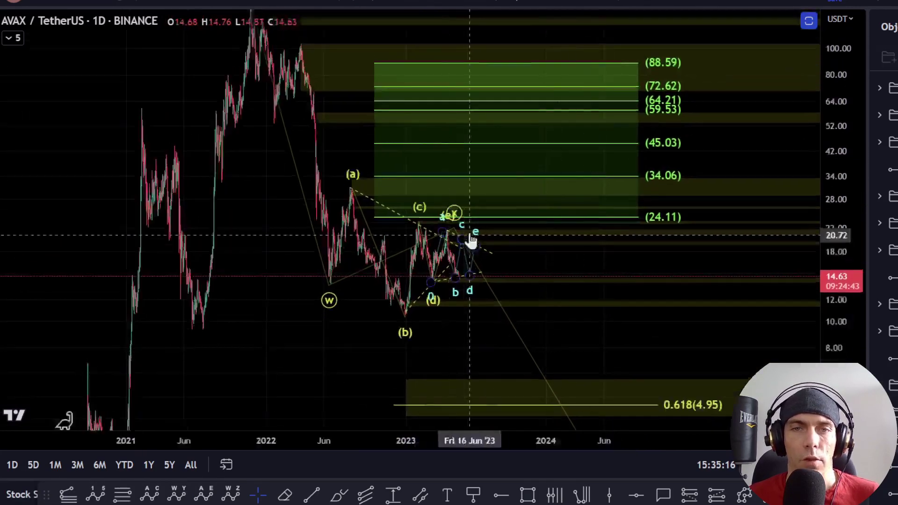
left_click_drag(457, 227, 515, 113)
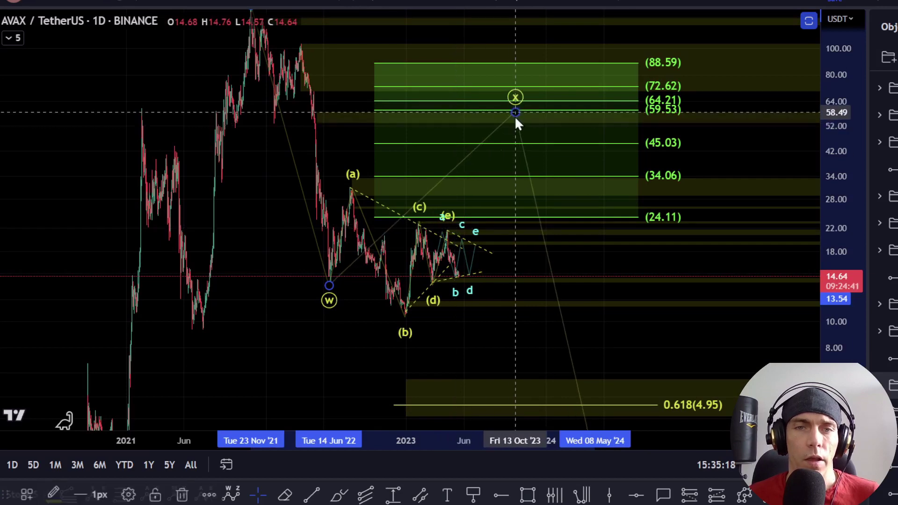
scroll(453, 334, "up", 2)
scroll(453, 334, "up", 1)
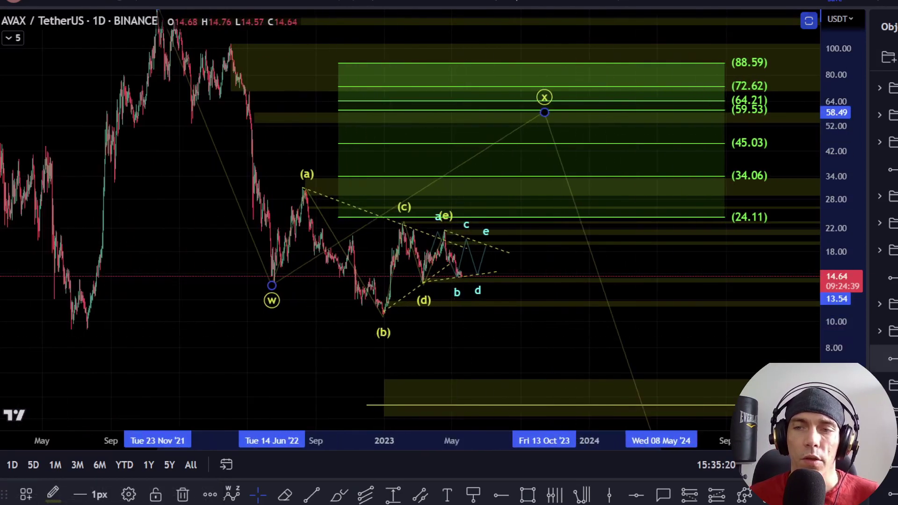
Step: Hide the circled w-x-y and triangle counts and show the (a)-(b)-(c) count with its i–v impulse and price targets
key("Delete")
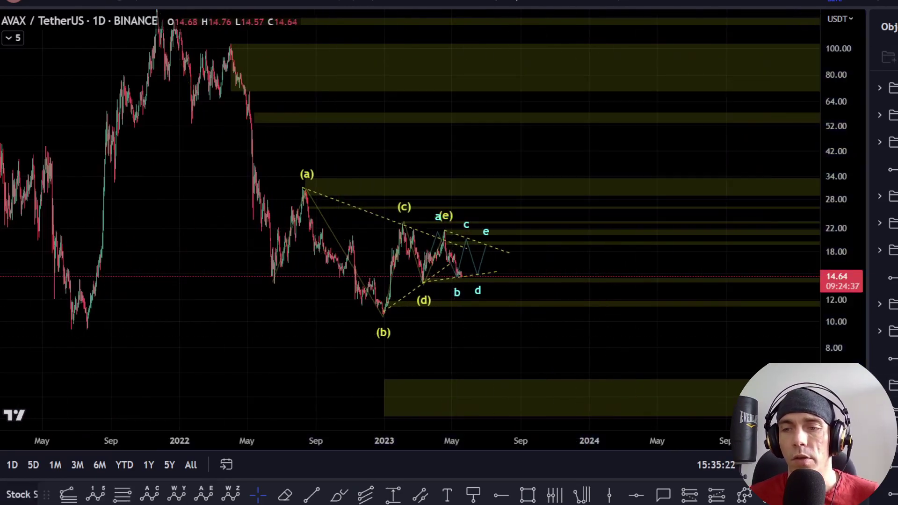
key("ctrl+z")
scroll(375, 363, "up", 2)
scroll(661, 365, "up", 2)
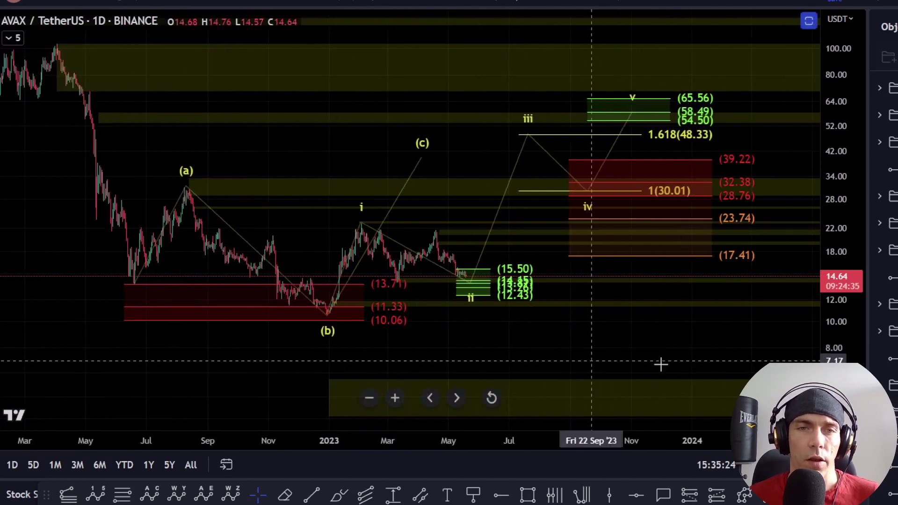
left_click_drag(839, 352, 840, 328)
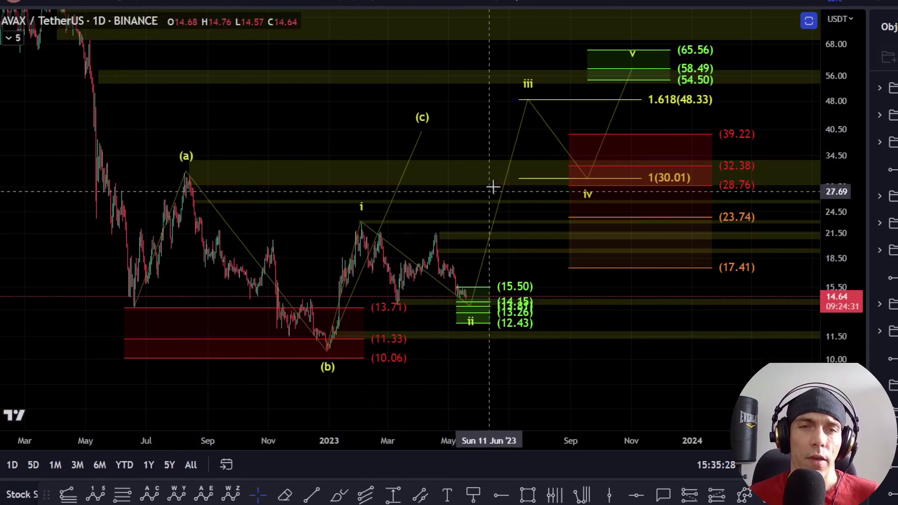
Step: Examine the (a)-(b)-(c) count and the red target zone around the (b) low
left_click(259, 263)
left_click(231, 271)
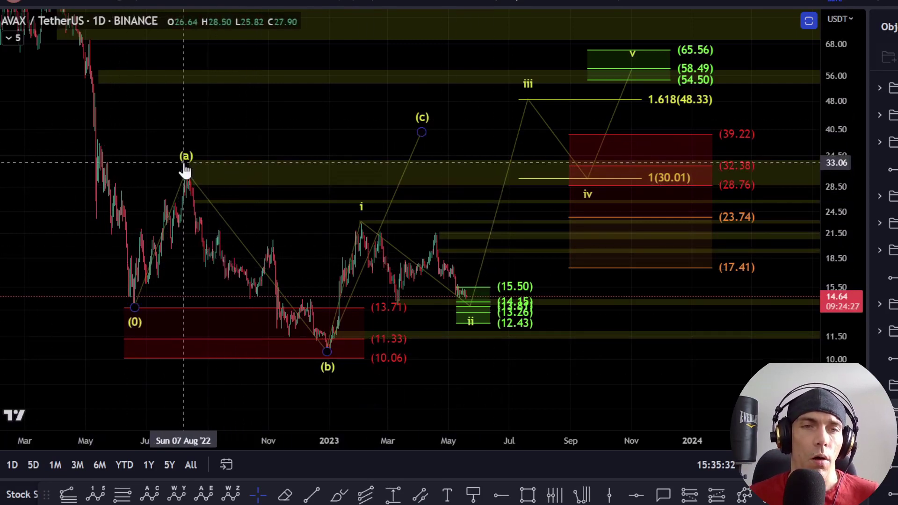
left_click(317, 345)
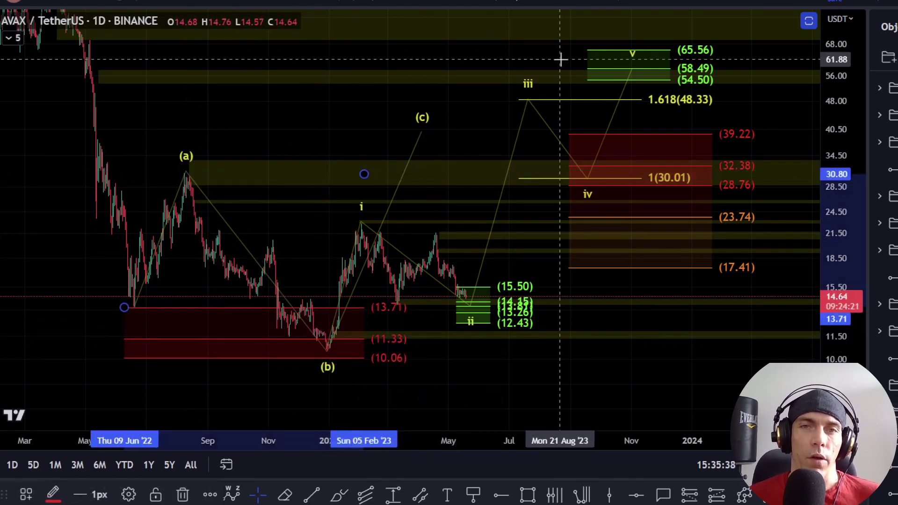
Step: Brush a steep decline from the wave v target to below 10 and a stroke near the (b) low, and remove both
left_click_drag(632, 71, 743, 334)
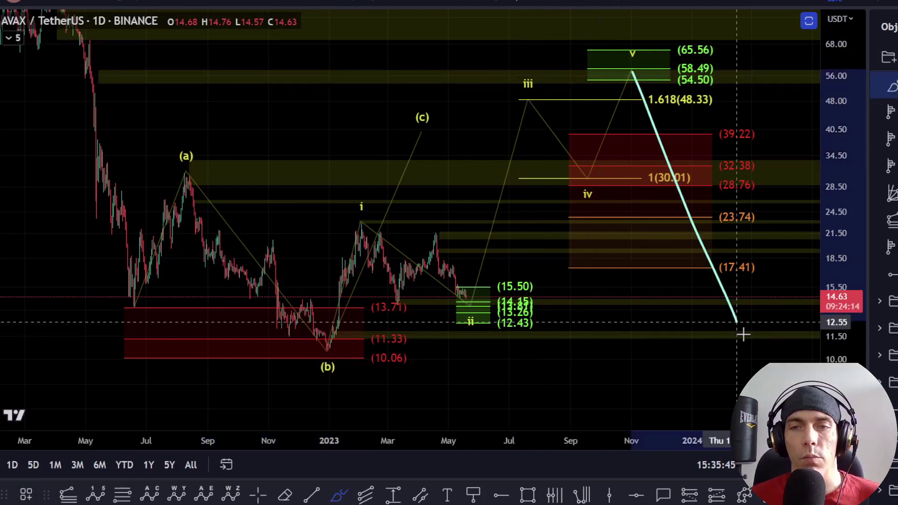
left_click_drag(309, 347, 360, 351)
key("ctrl+z")
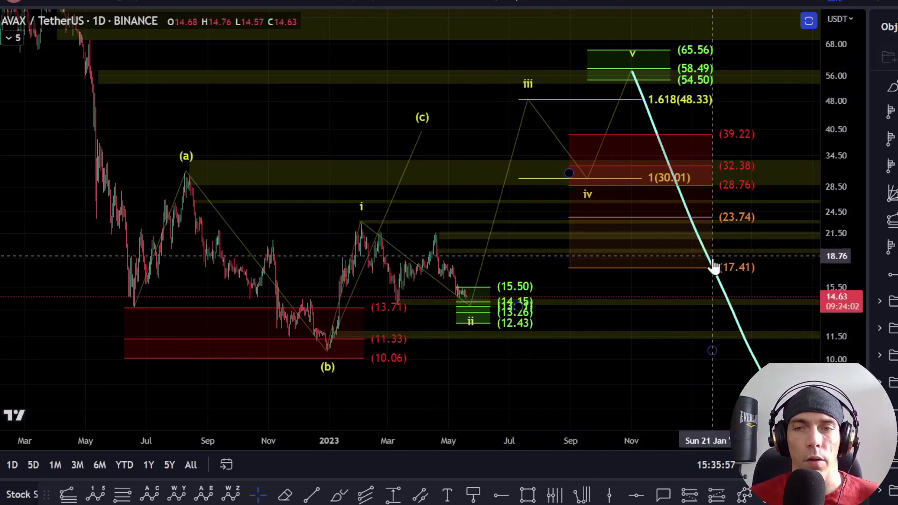
left_click(723, 297)
key("Delete")
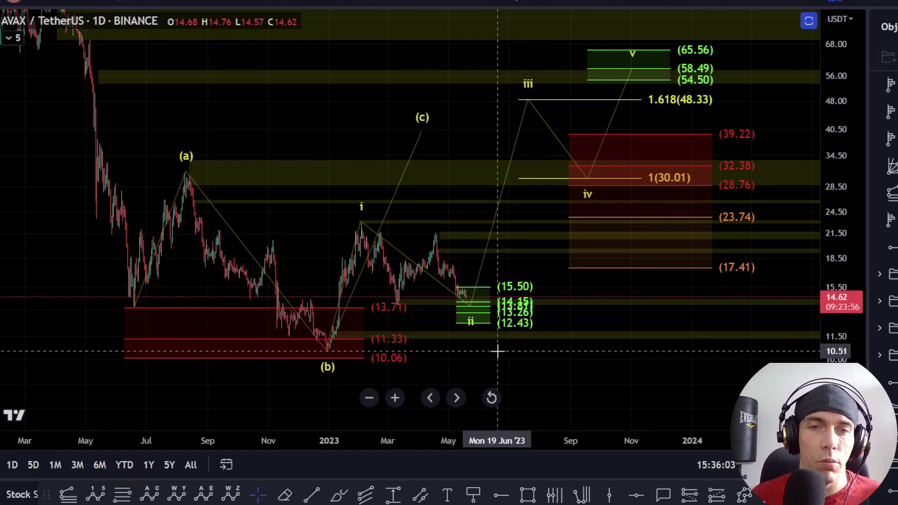
Step: Examine the green wave ii support zone up close, and compare it with the projected wave iii, iv and v targets
scroll(463, 344, "up", 3)
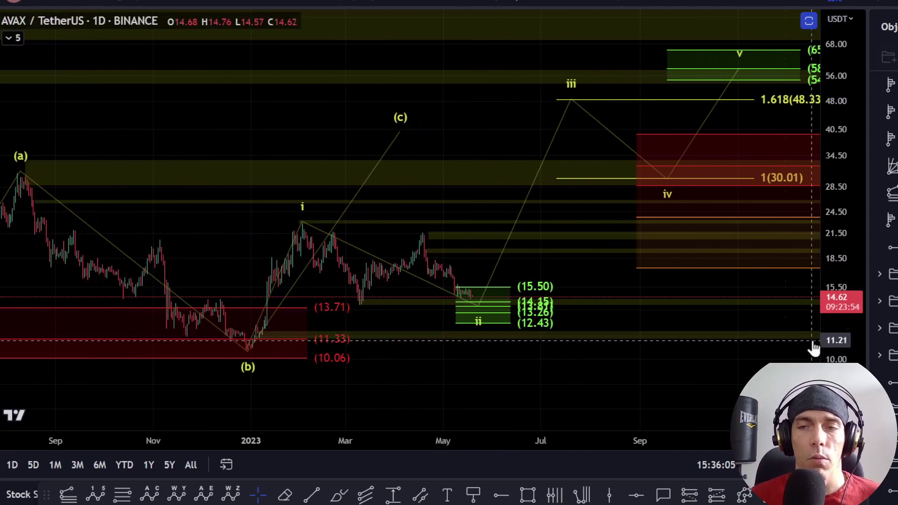
left_click_drag(838, 318, 838, 115)
left_click_drag(557, 299, 560, 181)
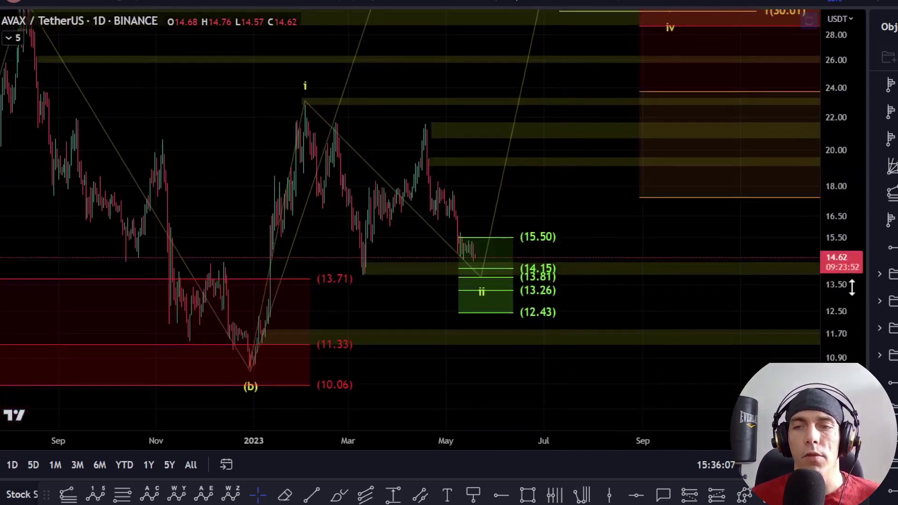
left_click_drag(853, 287, 798, 327)
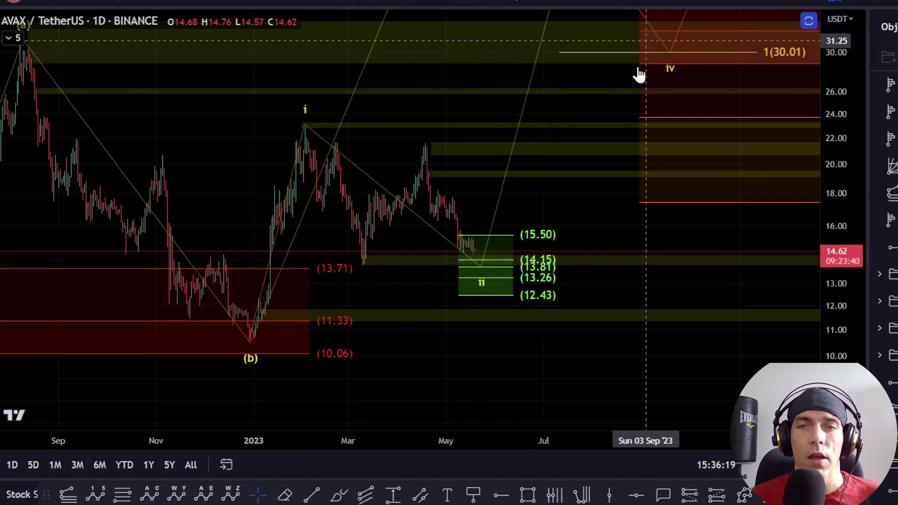
left_click_drag(588, 191, 467, 290)
scroll(457, 299, "down", 3)
left_click_drag(824, 185, 831, 271)
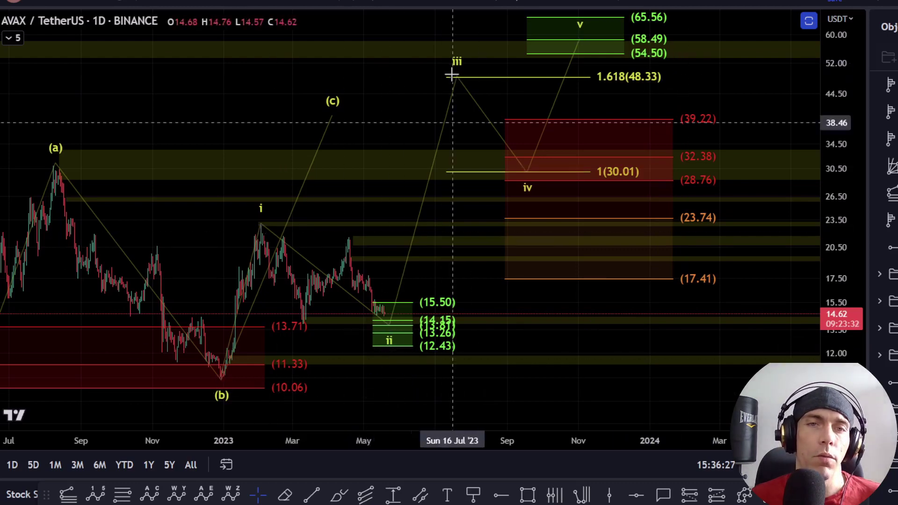
Step: Brush a three-part decline from wave iii to iv and a stepwise rise from iv to v, undoing each stroke
left_click(345, 497)
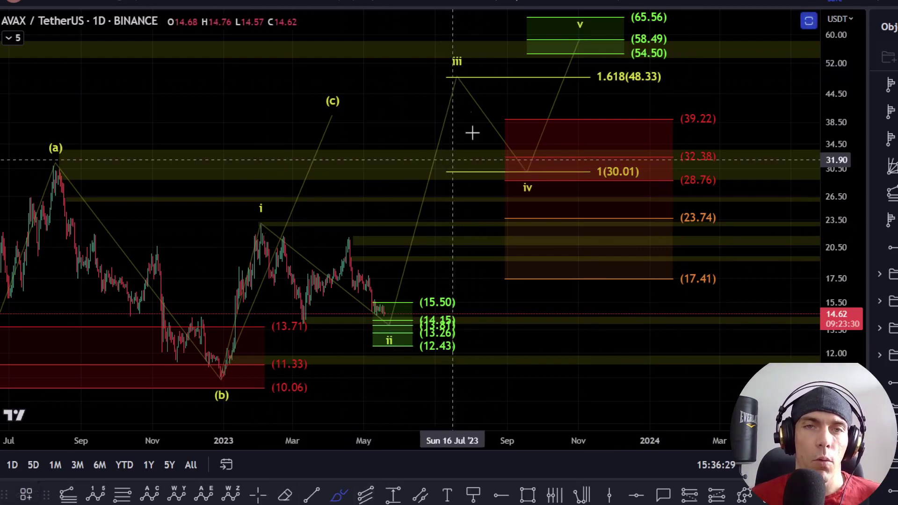
mouse_move(463, 76)
left_mouse_down()
mouse_move(465, 96)
mouse_move(543, 179)
mouse_move(612, 152)
mouse_move(625, 186)
left_mouse_up()
key("ctrl+z")
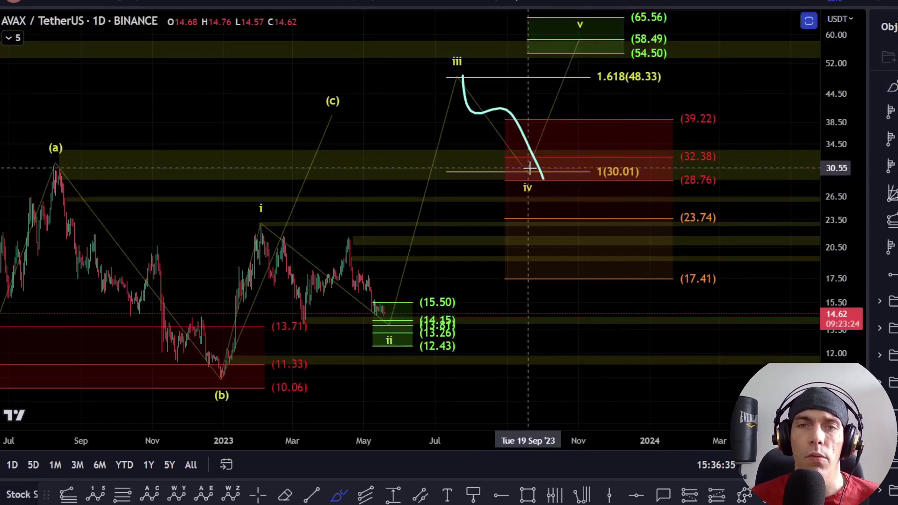
key("ctrl+z")
mouse_move(538, 171)
left_mouse_down()
mouse_move(590, 100)
mouse_move(613, 34)
left_mouse_up()
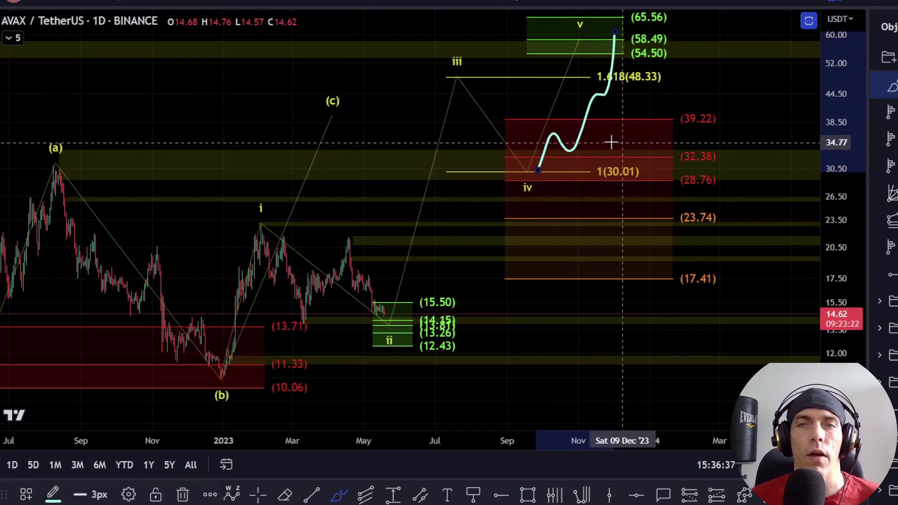
key("ctrl+z")
Step: Brush a five-wave rise from the (b) low to wave v, a correction to about 17 and another rise to about 90, and undo the strokes
scroll(517, 181, "down", 3)
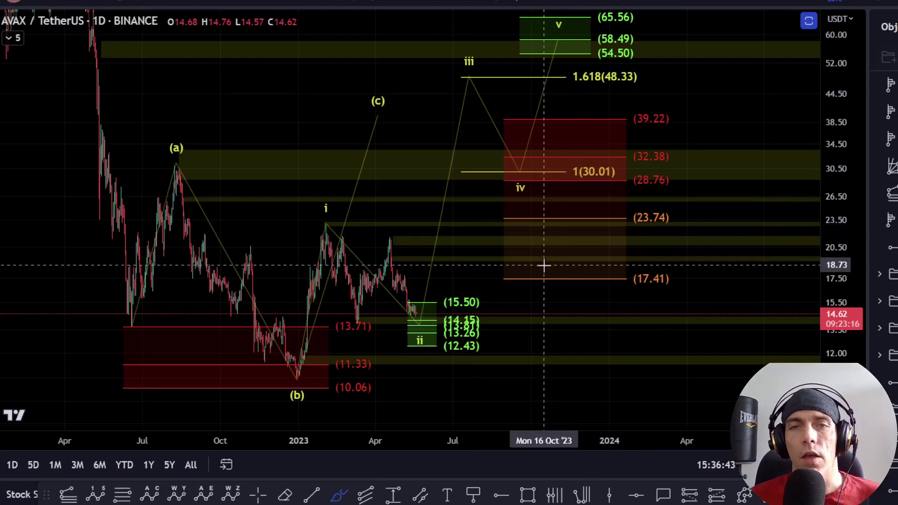
scroll(541, 265, "down", 2)
left_click_drag(852, 187, 844, 290)
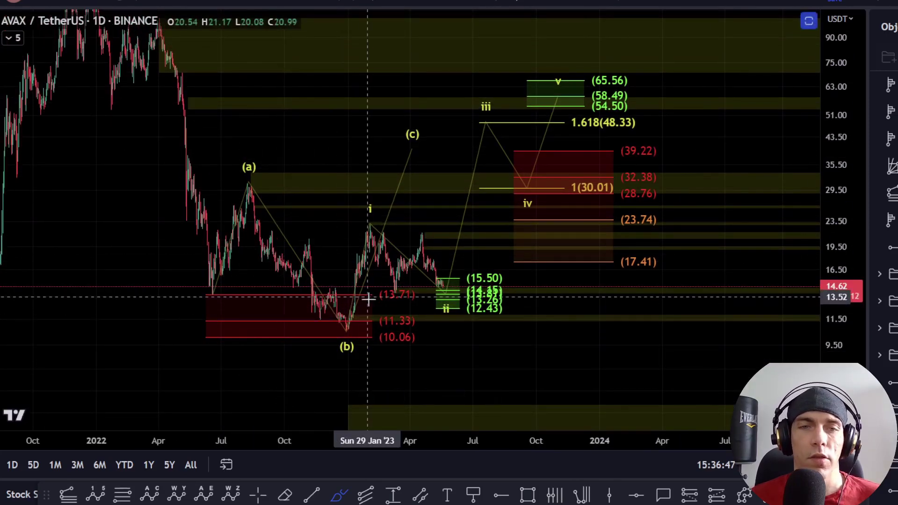
mouse_move(349, 318)
left_mouse_down()
mouse_move(399, 199)
mouse_move(487, 129)
mouse_move(559, 95)
mouse_move(514, 68)
mouse_move(489, 93)
left_mouse_up()
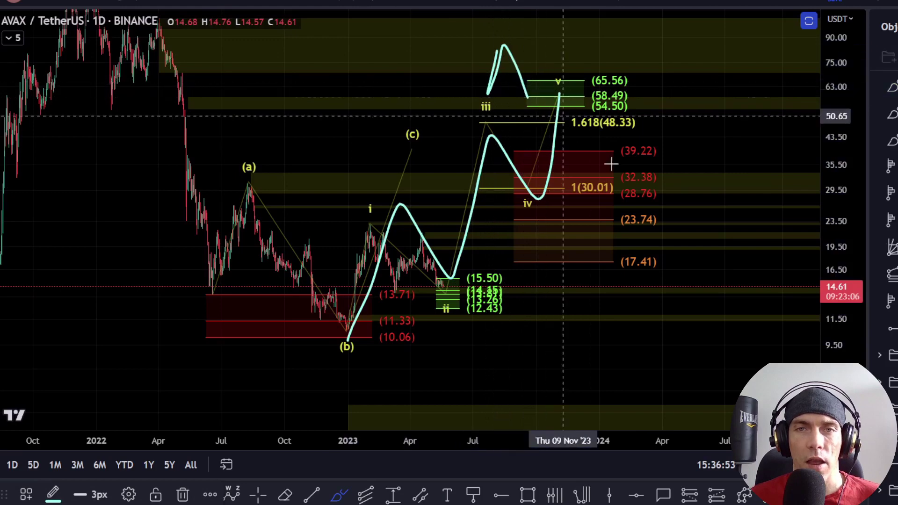
mouse_move(564, 109)
left_mouse_down()
mouse_move(608, 187)
mouse_move(681, 259)
mouse_move(743, 182)
mouse_move(752, 88)
mouse_move(768, 113)
mouse_move(783, 35)
left_mouse_up()
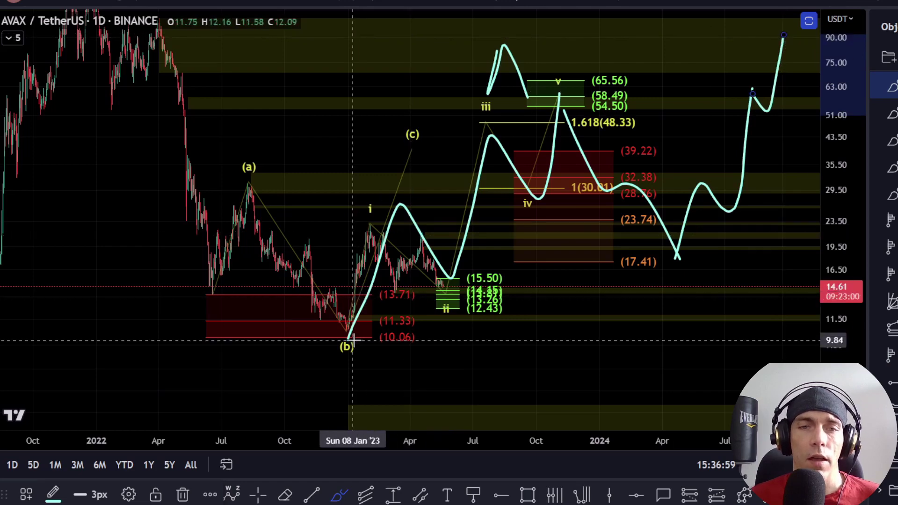
key("ctrl+z")
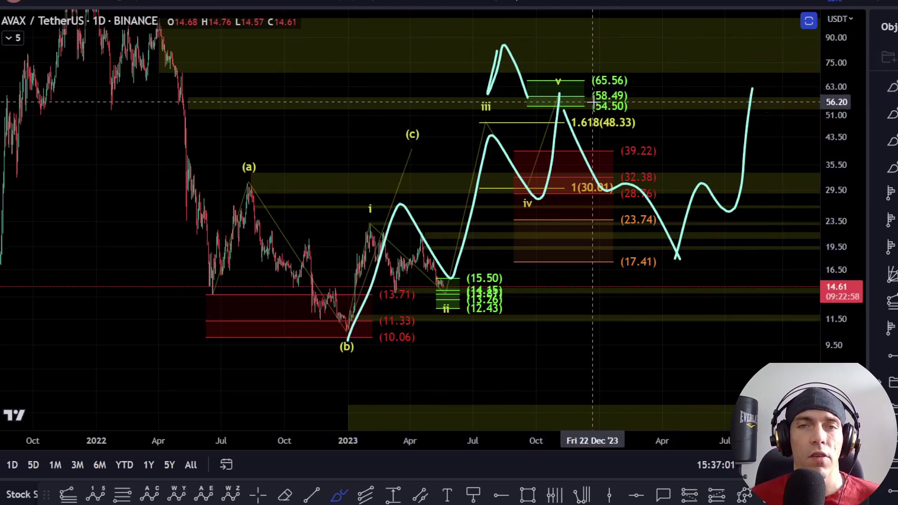
key("ctrl+z")
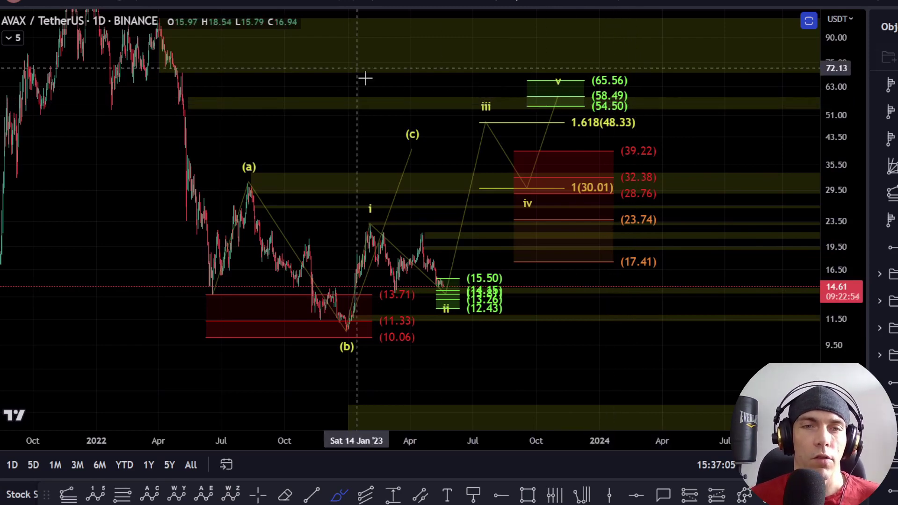
Step: Hide the (a)-(b)-(c) impulse count and show the A-B-C count with its five-wave decline and targets
scroll(444, 273, "down", 3)
left_click_drag(864, 255, 856, 336)
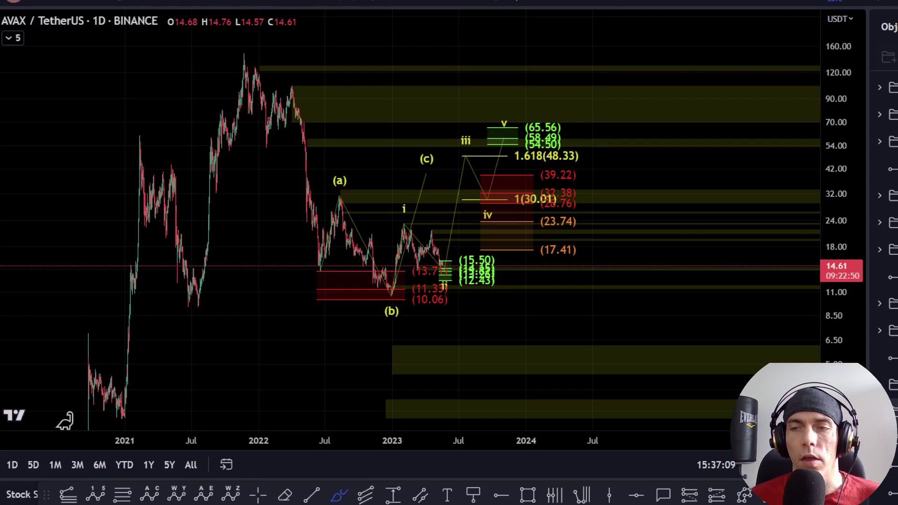
left_click(894, 412)
left_click(894, 304)
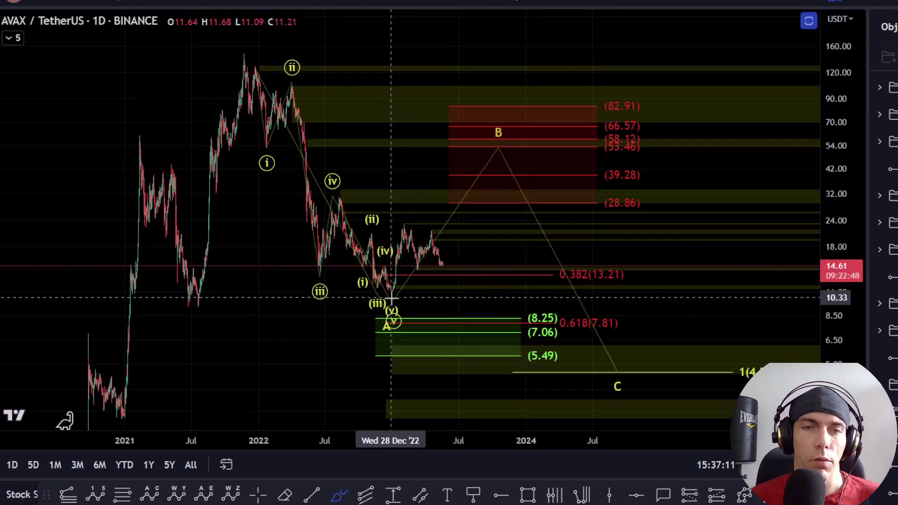
Step: Brush two alternative rises from the A low into the red B zone, one followed by a drop to about 5, and undo the strokes
mouse_move(392, 294)
left_mouse_down()
mouse_move(447, 227)
mouse_move(482, 141)
mouse_move(542, 208)
left_mouse_up()
mouse_move(555, 251)
left_mouse_down()
mouse_move(591, 201)
mouse_move(621, 127)
left_mouse_up()
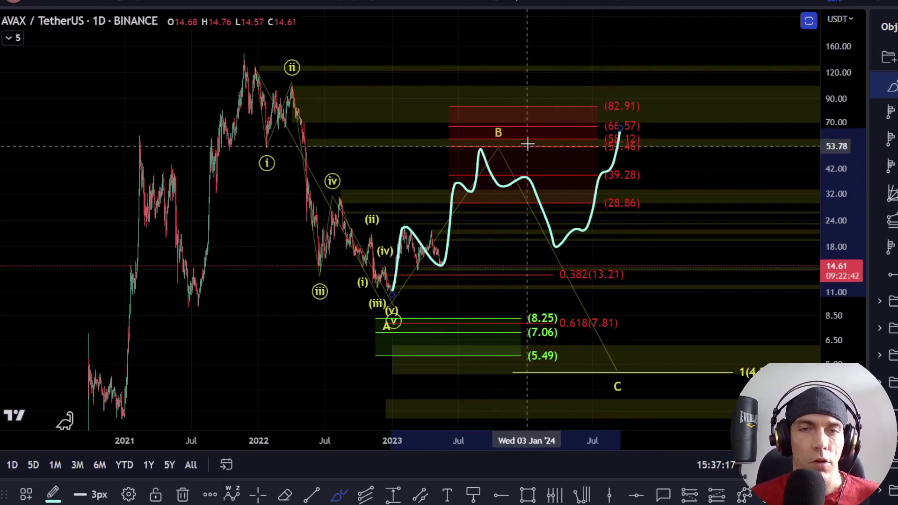
left_click_drag(621, 134, 744, 371)
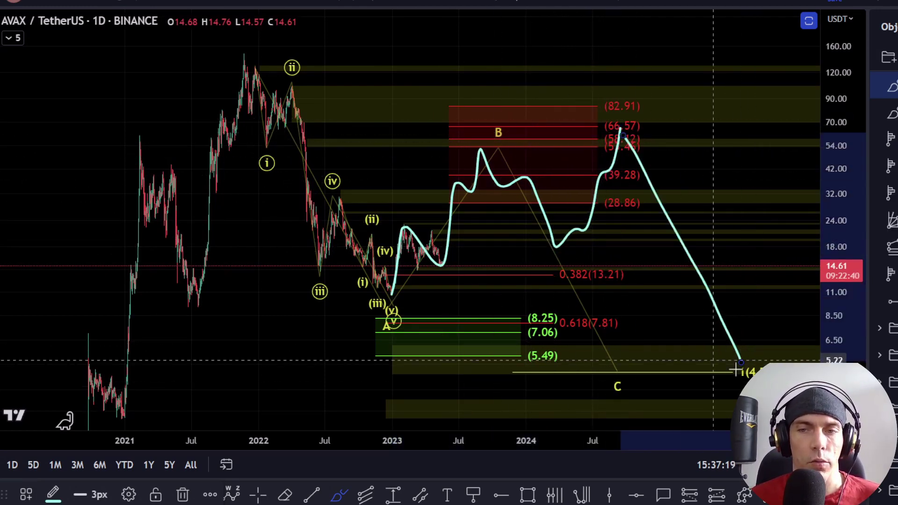
key("ctrl+z")
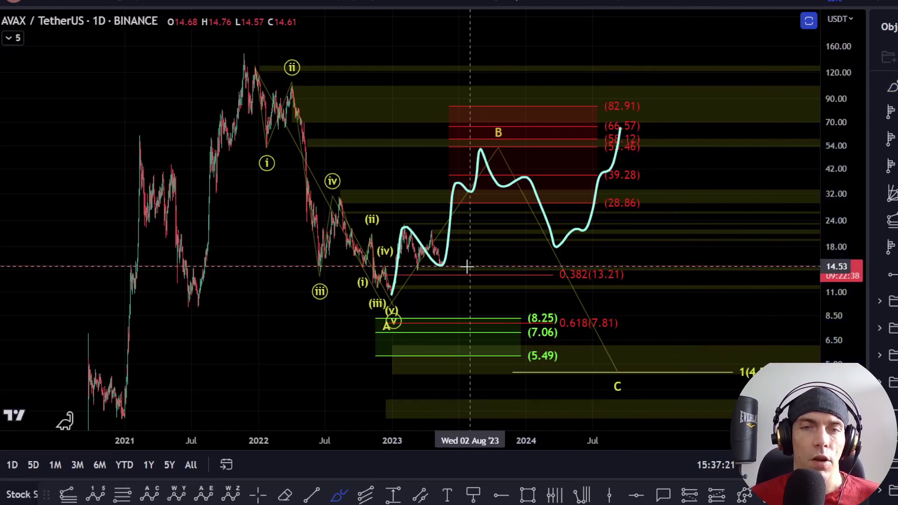
key("ctrl+z")
mouse_move(391, 300)
left_mouse_down()
mouse_move(419, 221)
mouse_move(489, 189)
mouse_move(505, 132)
left_mouse_up()
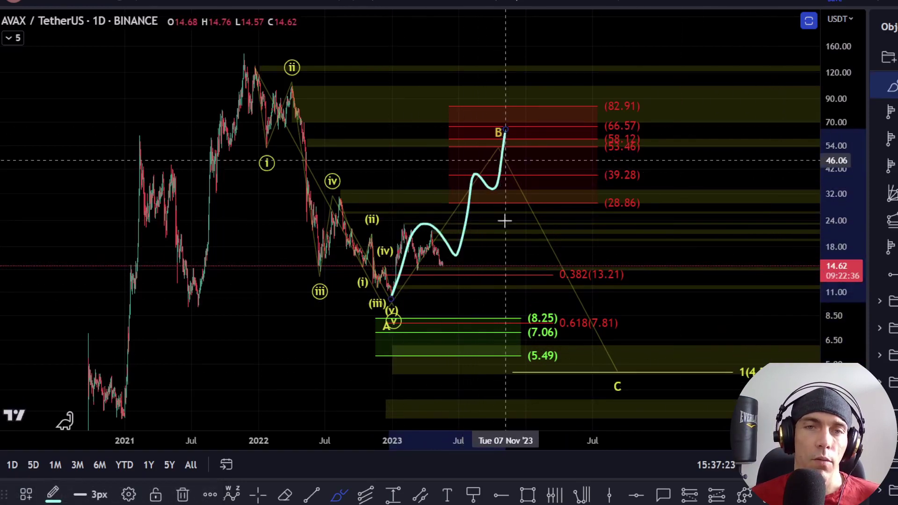
key("ctrl+z")
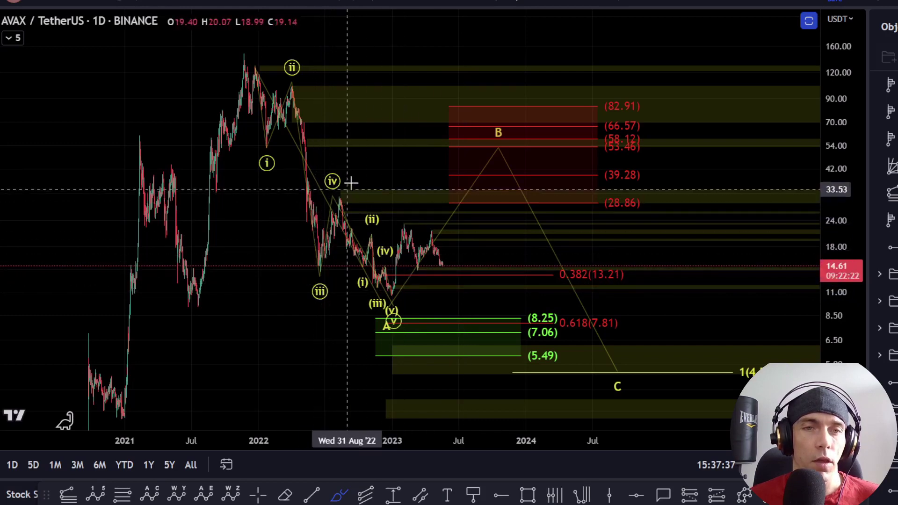
Step: Brush a 4 beside circled iv, undo its last stroke, and brush a sideways path from the A low that drops to wave C's level
mouse_move(380, 164)
left_mouse_down()
mouse_move(393, 201)
mouse_move(386, 216)
left_mouse_up()
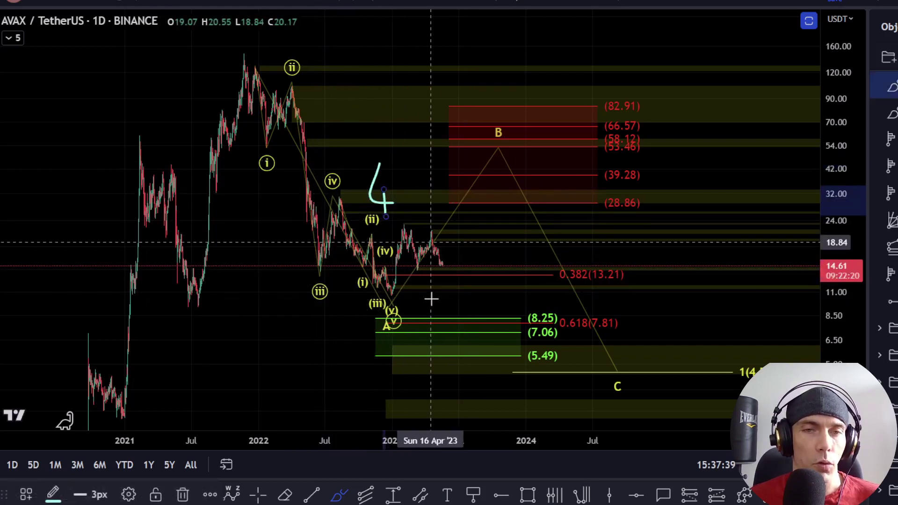
key("ctrl+z")
mouse_move(391, 294)
left_mouse_down()
mouse_move(408, 239)
mouse_move(460, 256)
mouse_move(501, 374)
left_mouse_up()
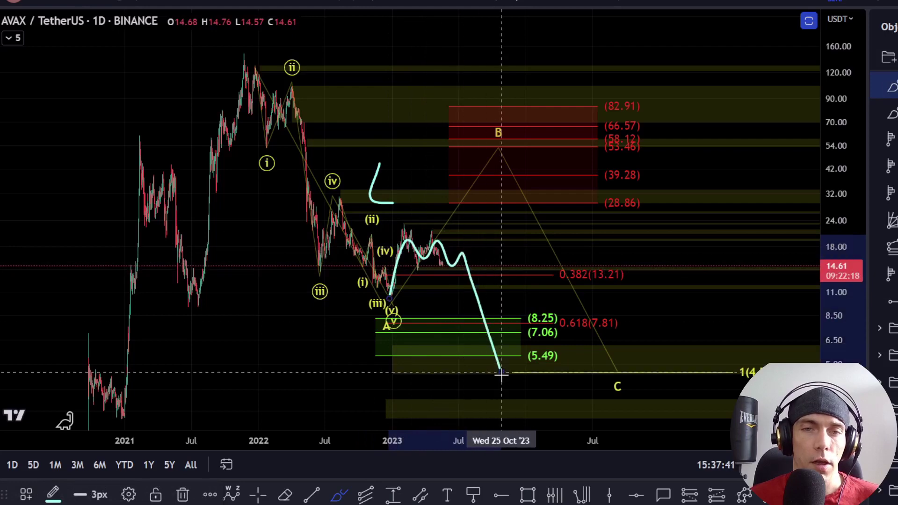
Step: Undo the brushed sideways path, hide the A-B-C count and show the (a)-(b)-(c) impulse count with its targets
key("ctrl+z")
key("ctrl+alt+h")
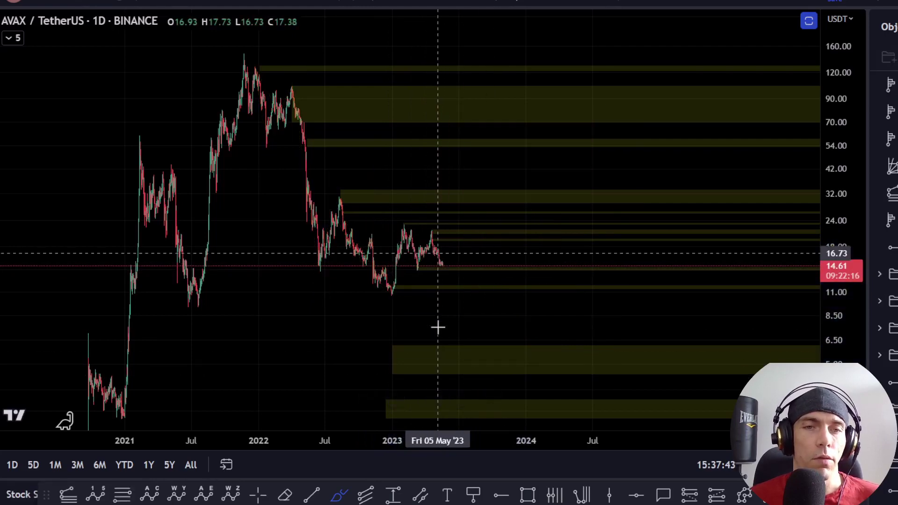
key("ctrl+alt+h")
Step: Brush a path down from the (a) high, a short line across that high and a short stroke below the (b) low, undoing each
mouse_move(343, 204)
left_mouse_down()
mouse_move(412, 239)
mouse_move(469, 311)
mouse_move(521, 337)
left_mouse_up()
key("ctrl+z")
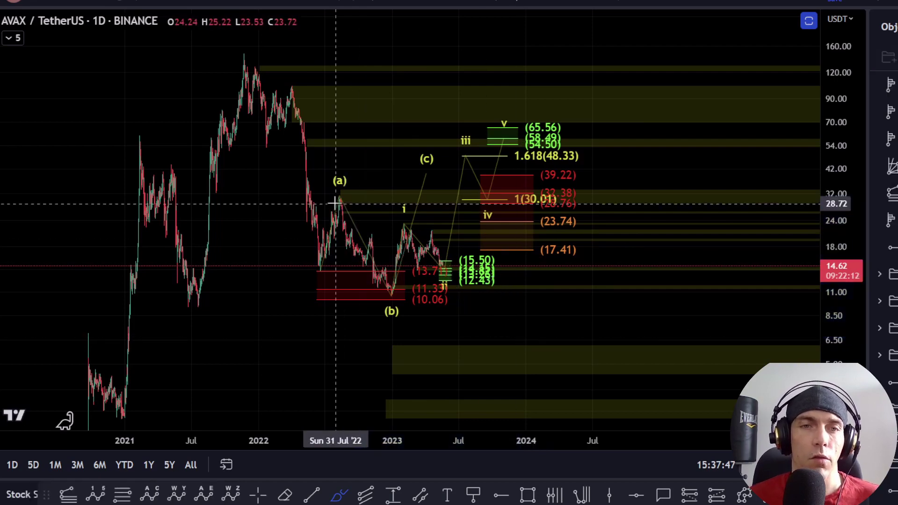
left_click_drag(327, 200, 363, 198)
key("ctrl+z")
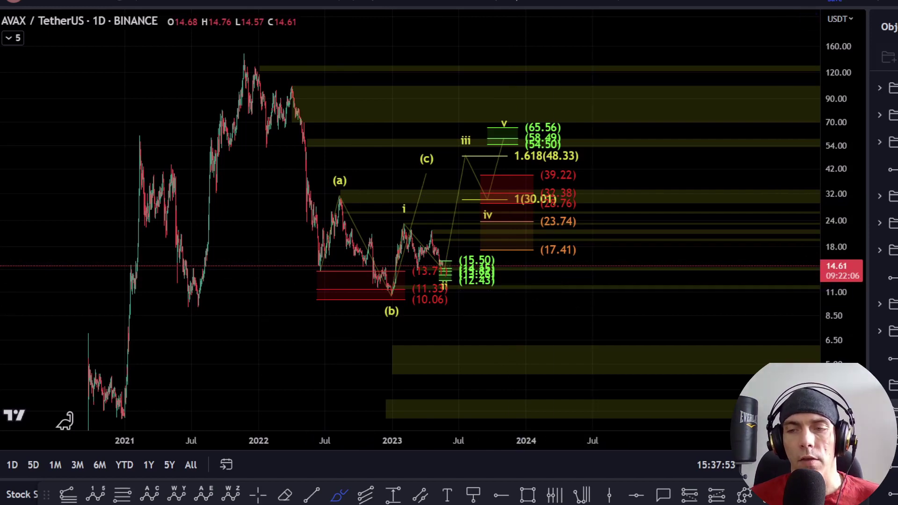
left_click_drag(360, 343, 405, 321)
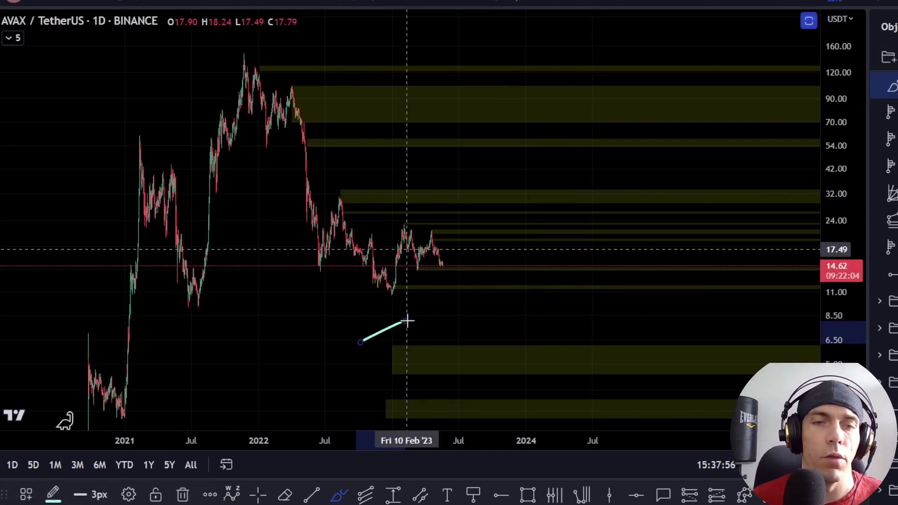
key("ctrl+z")
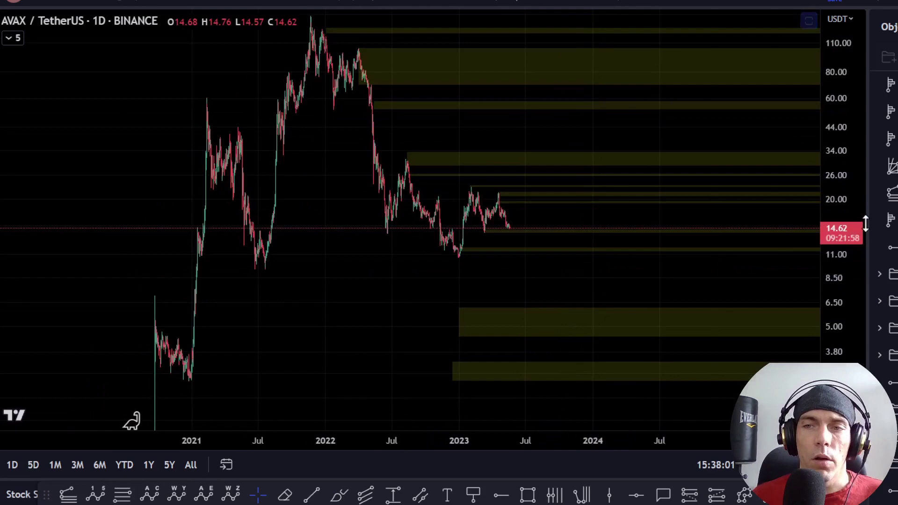
Step: Show the circled i–v count with its wave v targets at 91.19, 117.77 and 178.08
left_click_drag(865, 225, 867, 338)
left_click_drag(398, 333, 435, 318)
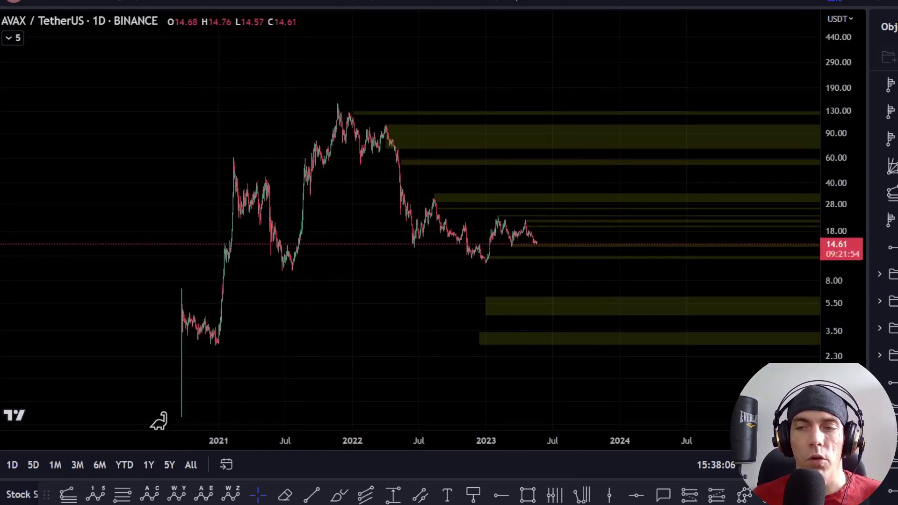
key("ctrl+alt+h")
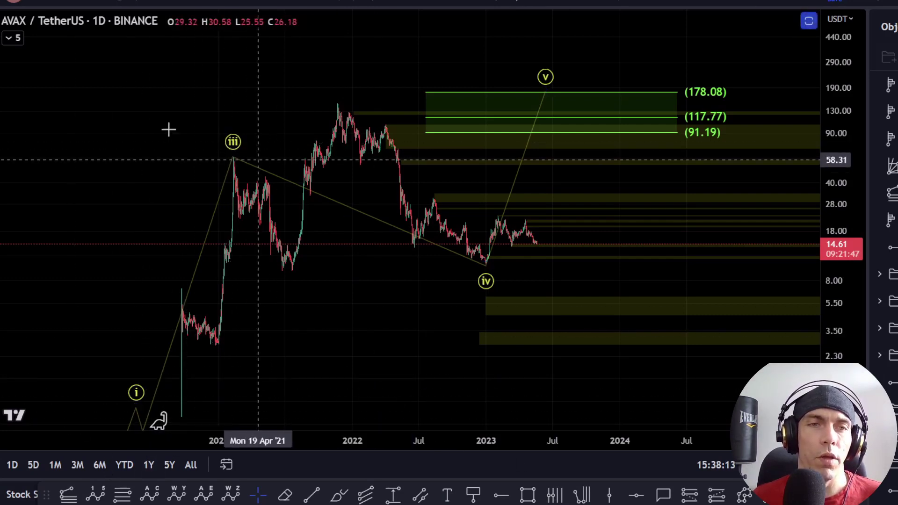
Step: Brush a mark at the circled iv low and a down-up-down path from circled iii to circled iv, removing both
left_click(341, 496)
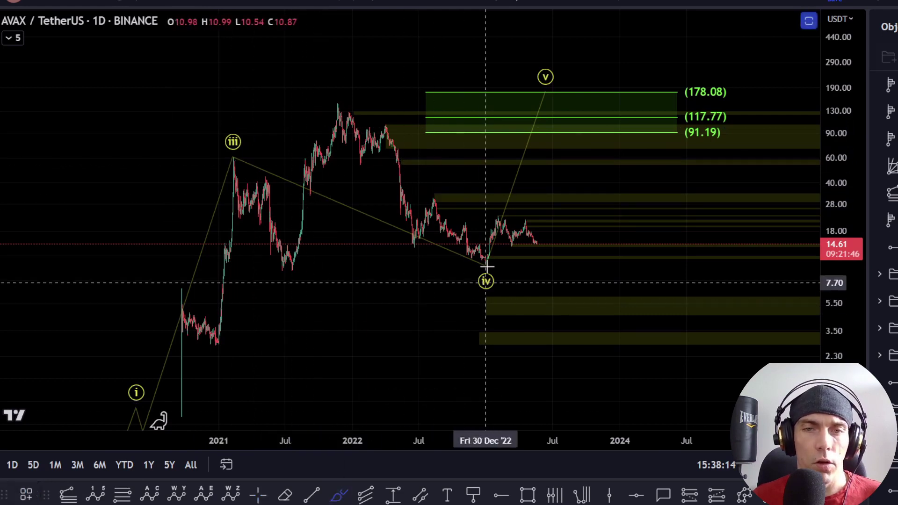
left_click_drag(491, 258, 491, 270)
key("Delete")
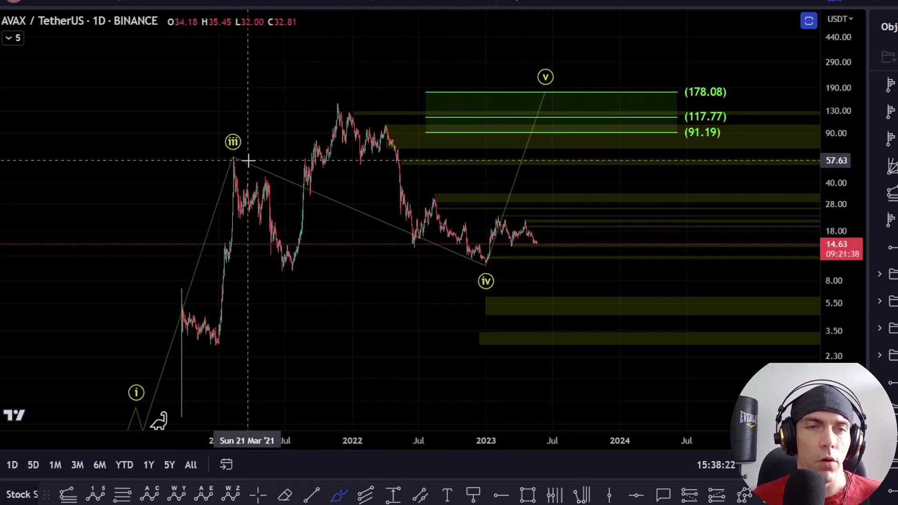
mouse_move(241, 162)
left_mouse_down()
mouse_move(282, 276)
mouse_move(345, 96)
left_mouse_up()
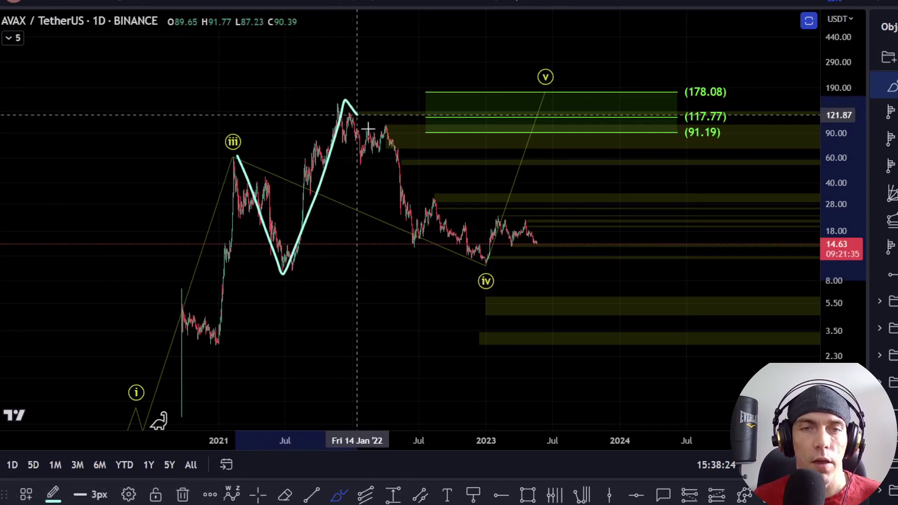
left_click_drag(368, 129, 482, 260)
key("ctrl+z")
Step: Draw a Fibonacci extension from the circled iii high via the July 2021 low, projected from about 147, and apply a flat template
scroll(370, 235, "up", 2)
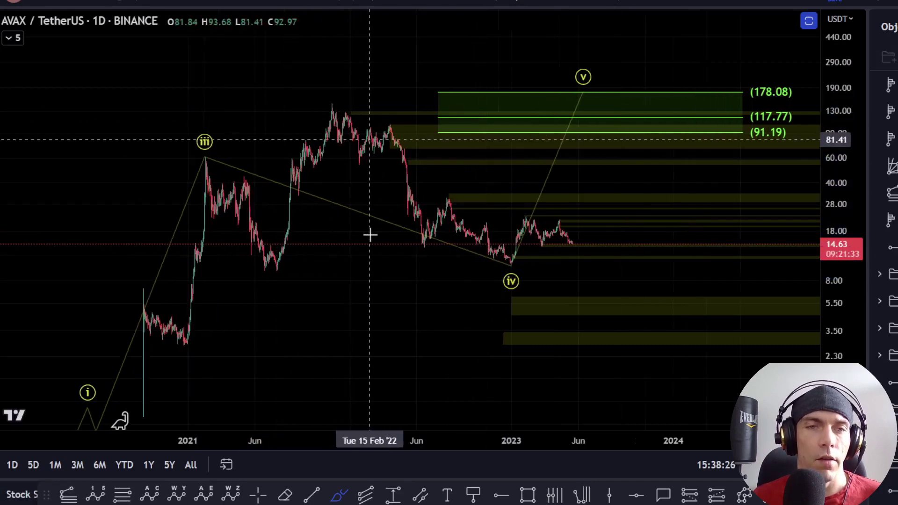
left_click(69, 497)
left_click(205, 157)
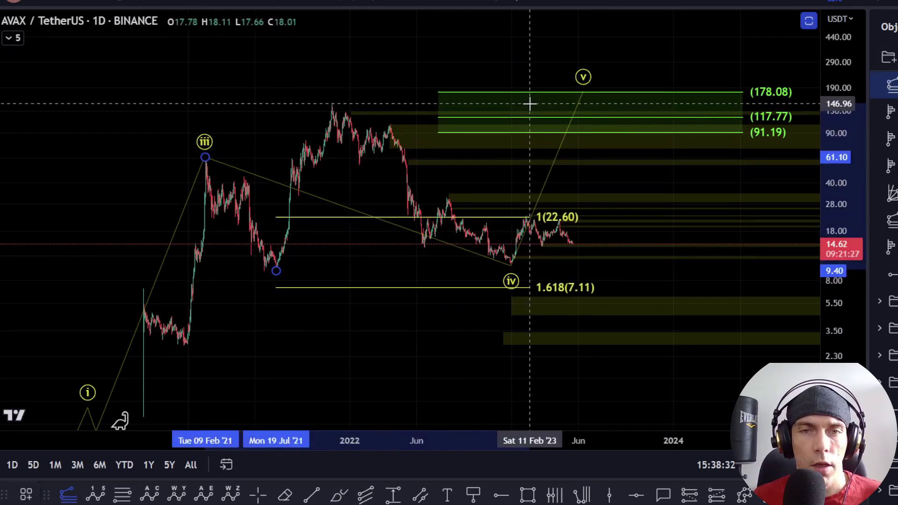
left_click(26, 496)
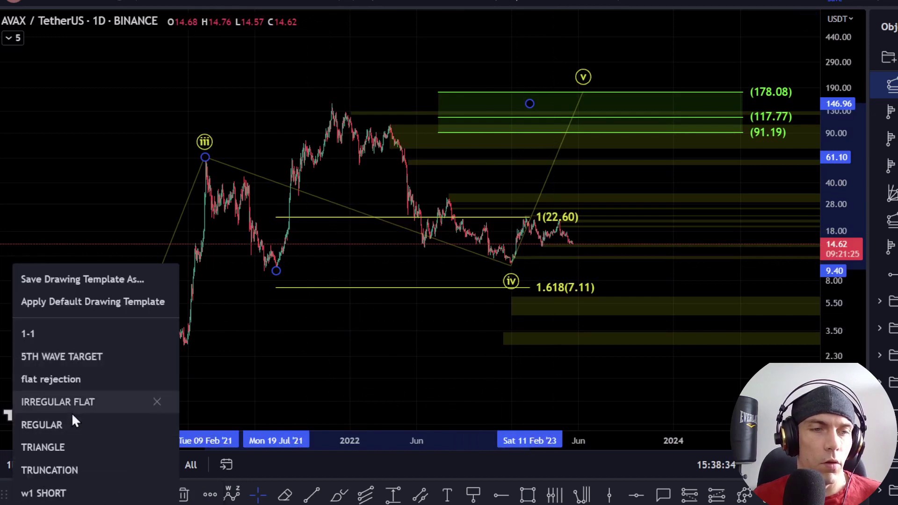
left_click(94, 384)
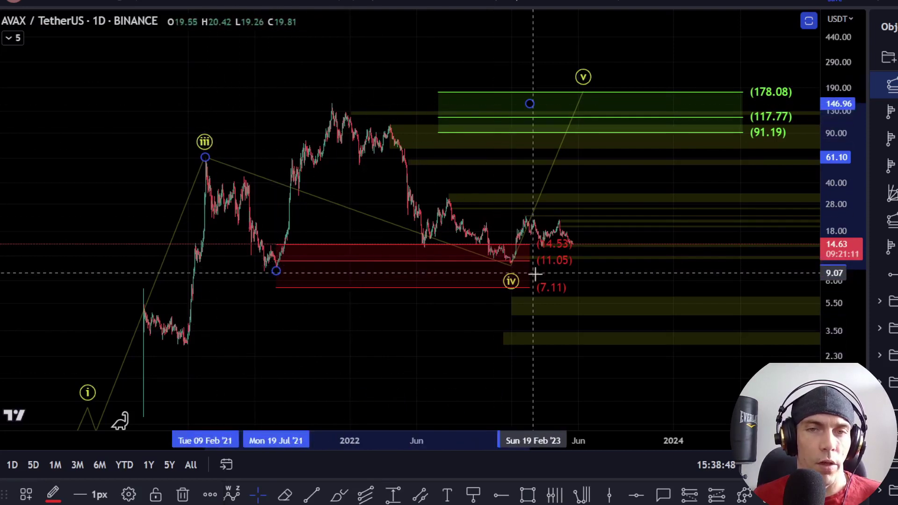
Step: Brush the rises from the July 2021 low toward the 2021 high and the down-up-down path from circled iii to iv, undoing the strokes
left_click(337, 496)
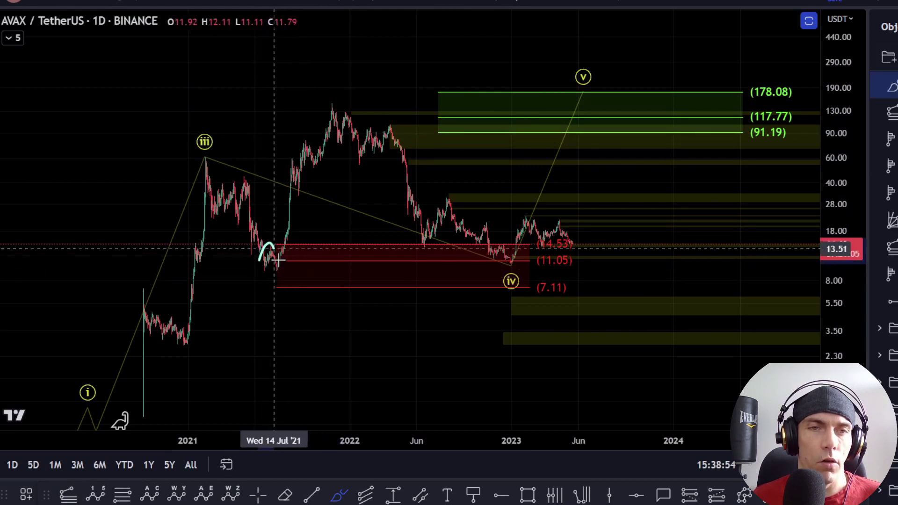
left_click_drag(277, 260, 301, 184)
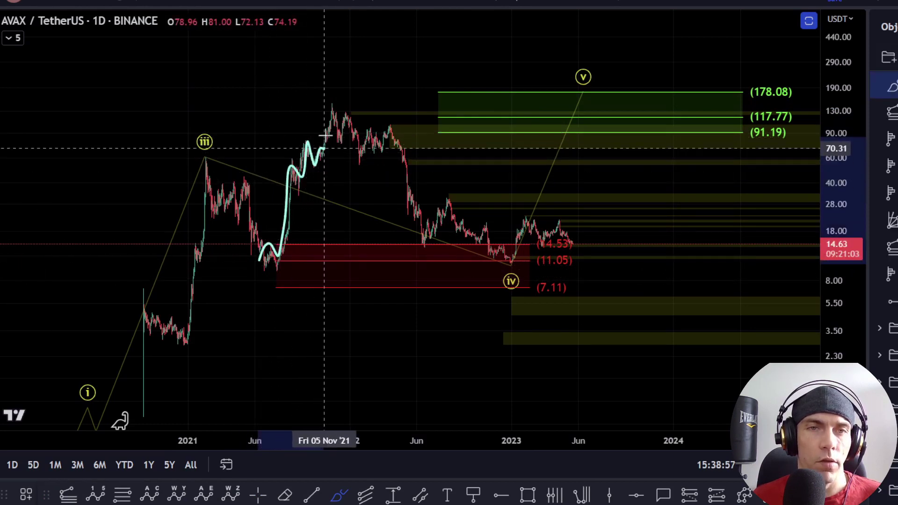
left_click_drag(324, 148, 341, 108)
mouse_move(261, 261)
left_mouse_down()
mouse_move(340, 92)
mouse_move(326, 87)
left_mouse_up()
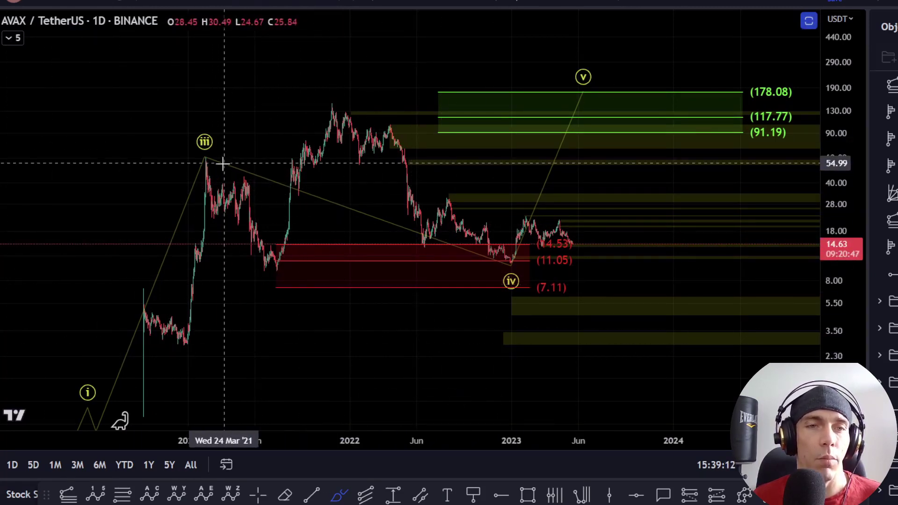
mouse_move(215, 161)
left_mouse_down()
mouse_move(295, 234)
mouse_move(365, 122)
mouse_move(515, 266)
left_mouse_up()
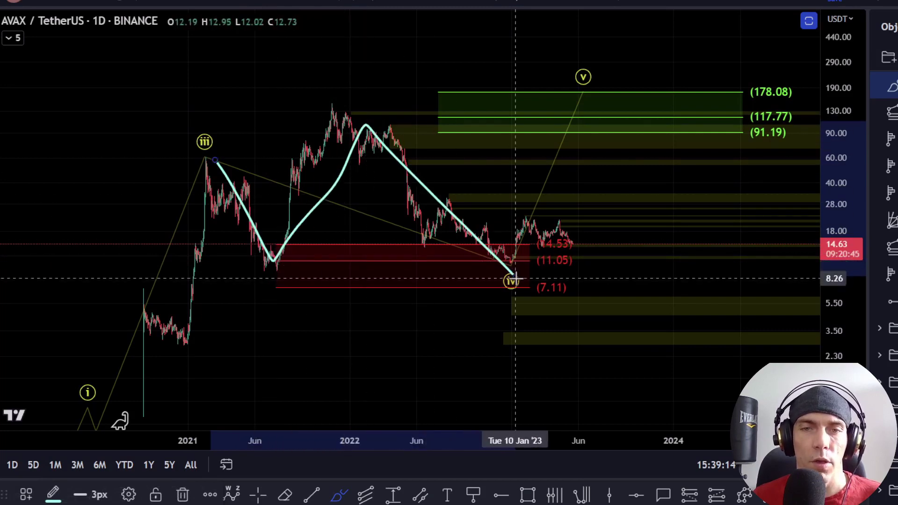
key("ctrl+z")
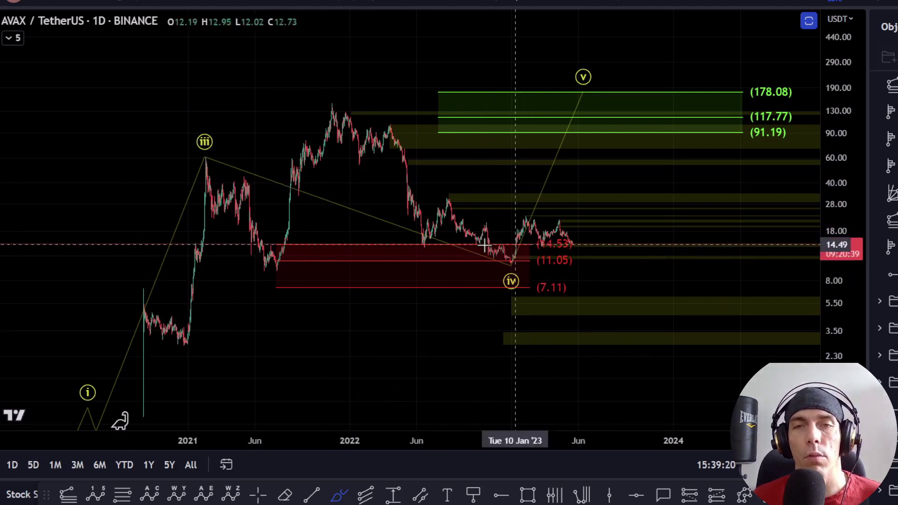
Step: Brush a line over the 2021 high and a stepped rise from circled iv past the 178.08 target, and delete both
left_click_drag(853, 313, 852, 236)
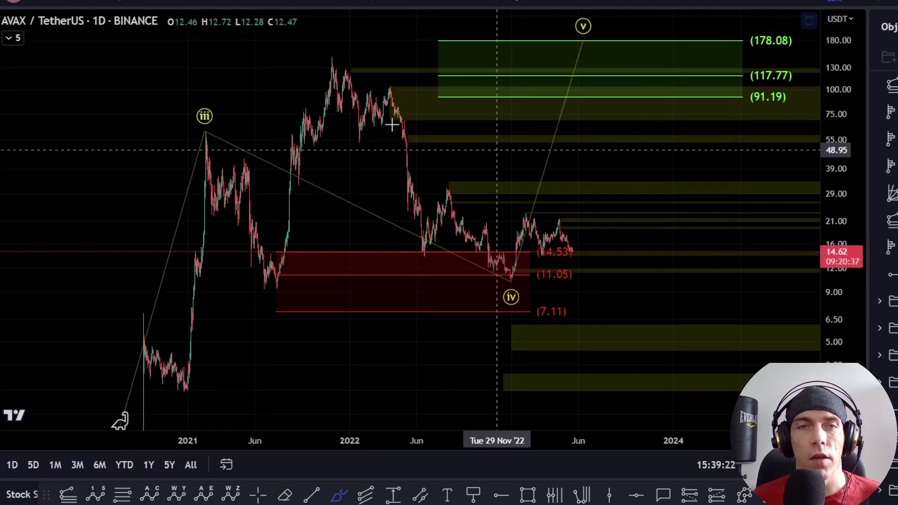
left_click_drag(324, 57, 369, 57)
key("Delete")
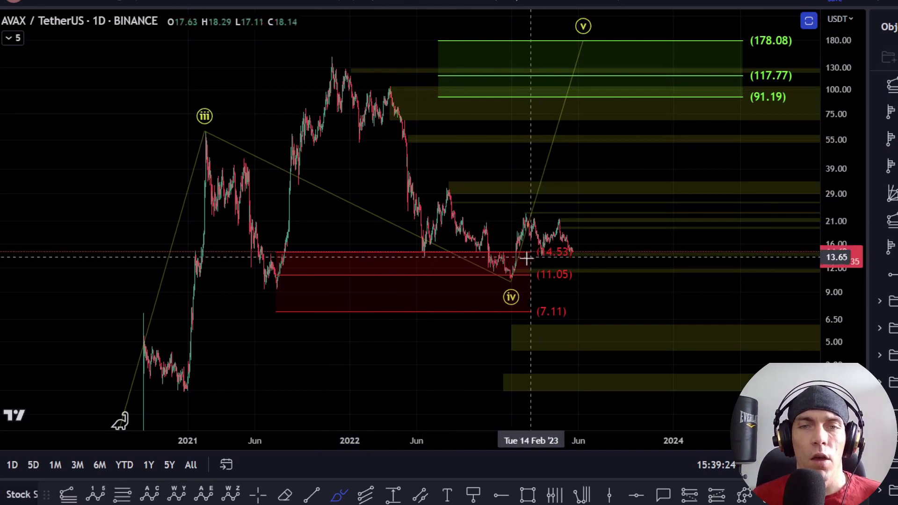
mouse_move(513, 278)
left_mouse_down()
mouse_move(531, 214)
mouse_move(579, 254)
mouse_move(612, 90)
mouse_move(658, 121)
mouse_move(674, 34)
left_mouse_up()
left_click(377, 50)
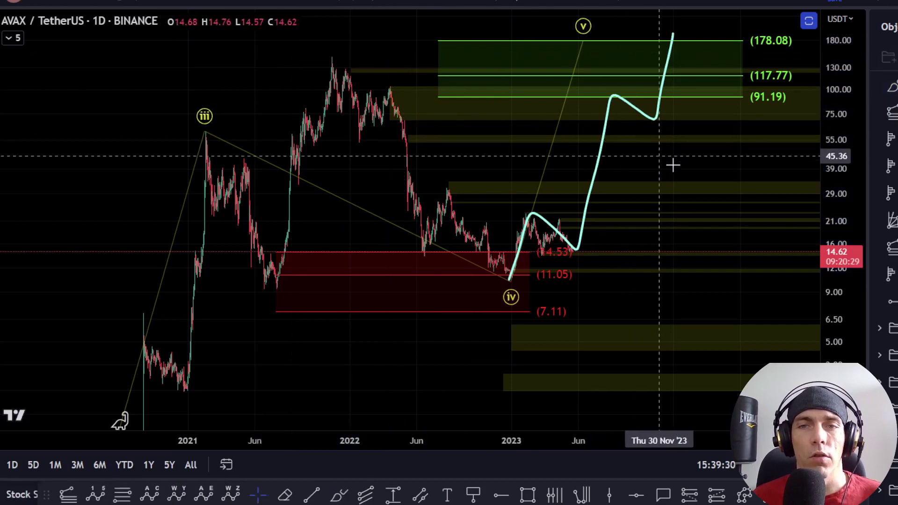
left_click_drag(666, 176, 598, 208)
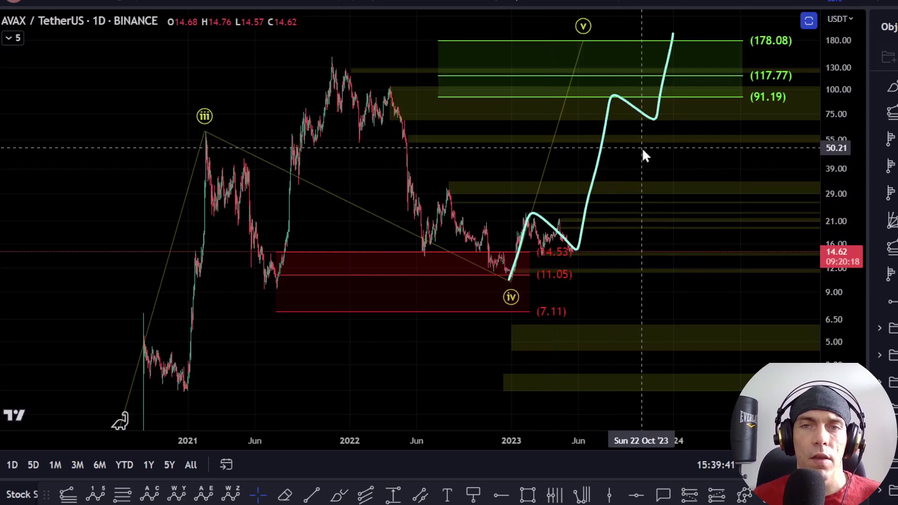
right_click(642, 148)
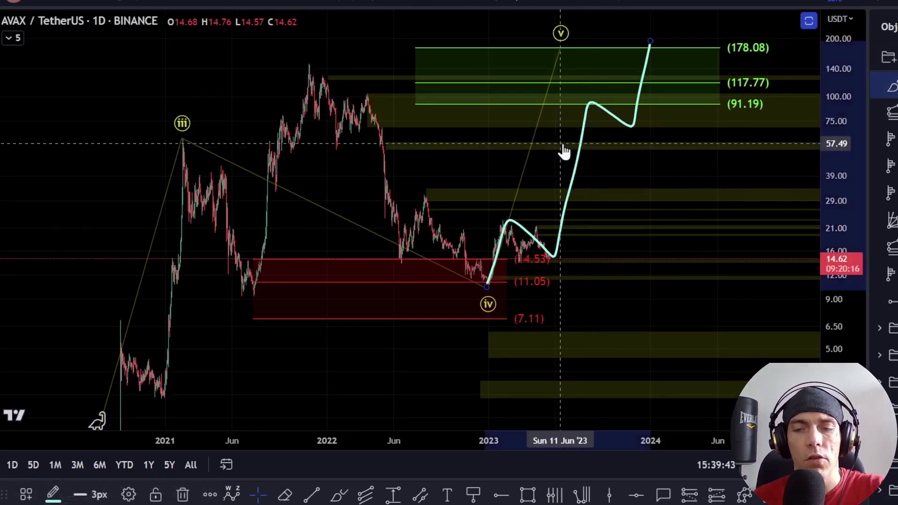
key("Delete")
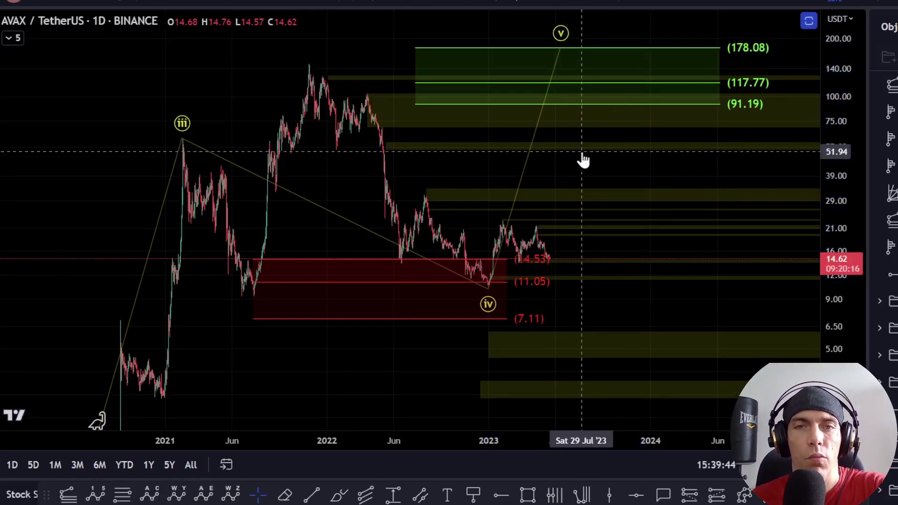
Step: Brush a horizontal line from the 2021 high and another mark around that high, deleting each
left_click(340, 497)
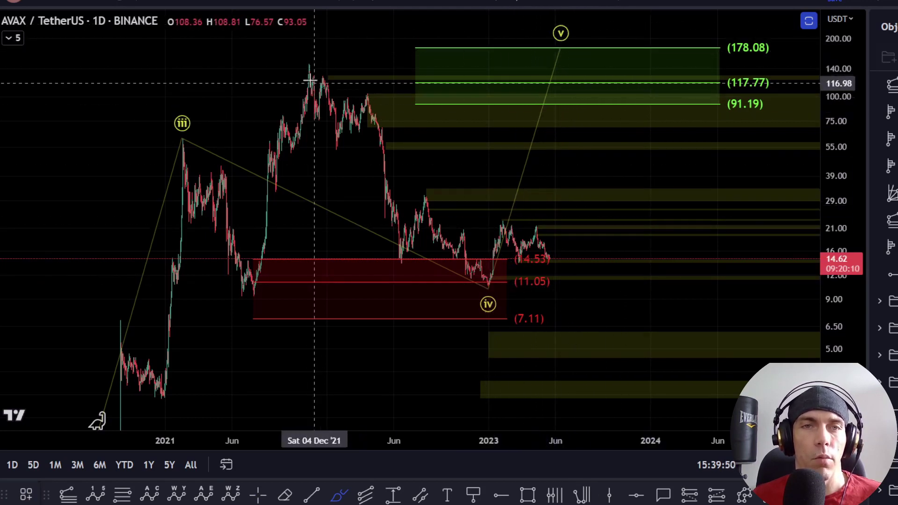
left_click_drag(297, 61, 403, 61)
key("Delete")
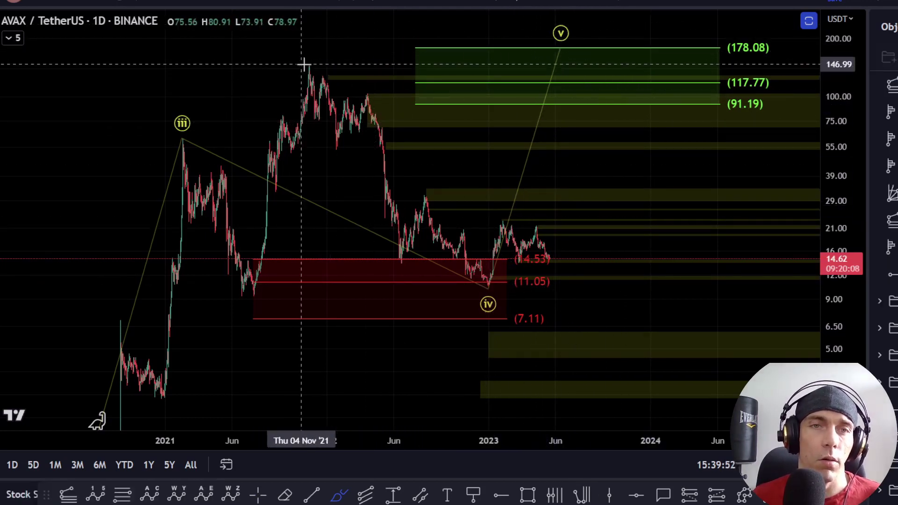
left_click_drag(319, 61, 312, 62)
key("Delete")
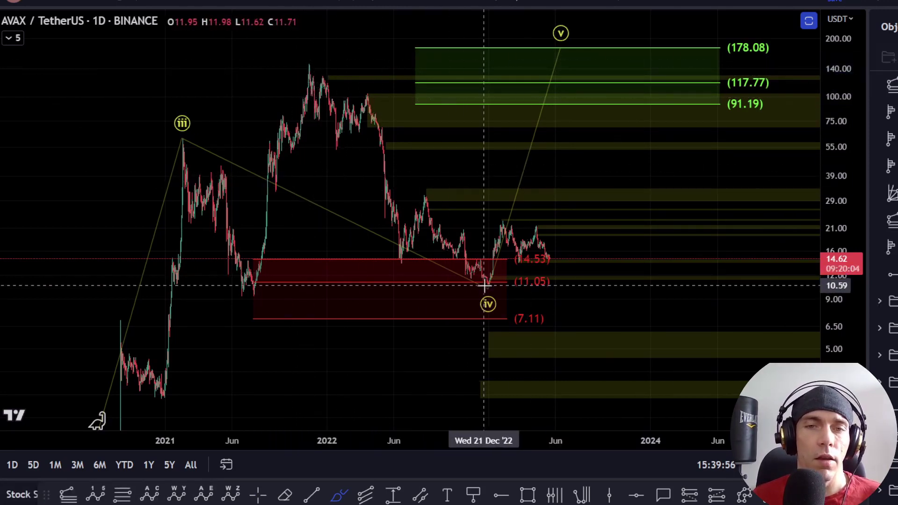
Step: Brush a five-wave rise from the circled iv low to about 105, and undo the extra stroke at its end
mouse_move(486, 284)
left_mouse_down()
mouse_move(569, 253)
mouse_move(646, 150)
mouse_move(660, 92)
left_mouse_up()
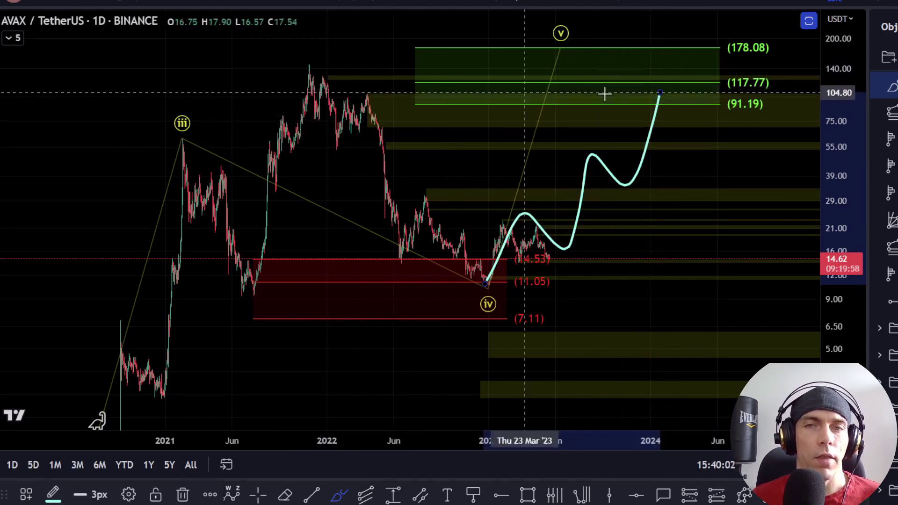
left_click_drag(673, 86, 632, 88)
key("ctrl+z")
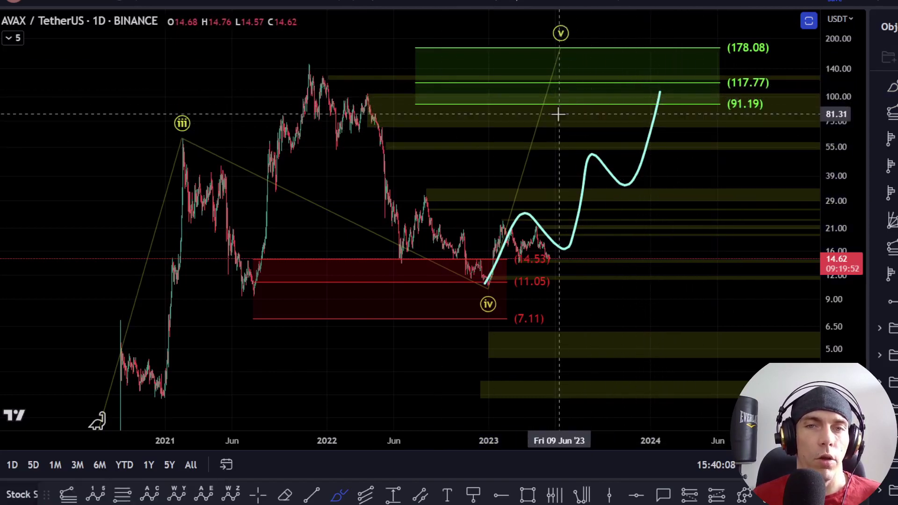
Step: Examine the text notes of the yellow zone between 69.51 and 103.62, and close its settings without changes
double_click(396, 112)
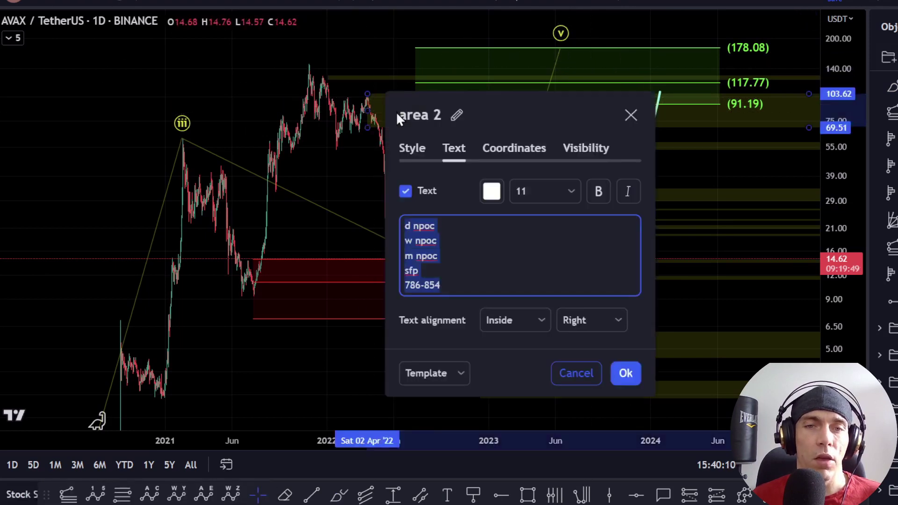
left_click(365, 180)
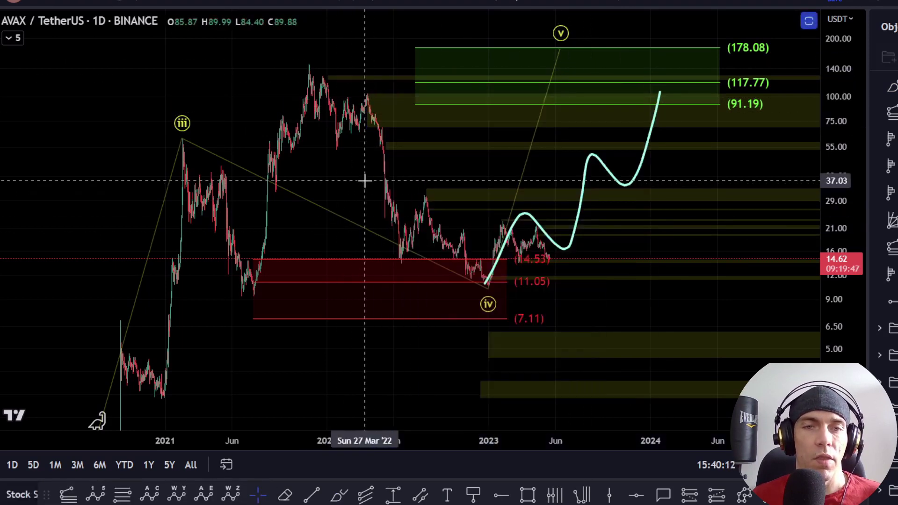
double_click(403, 117)
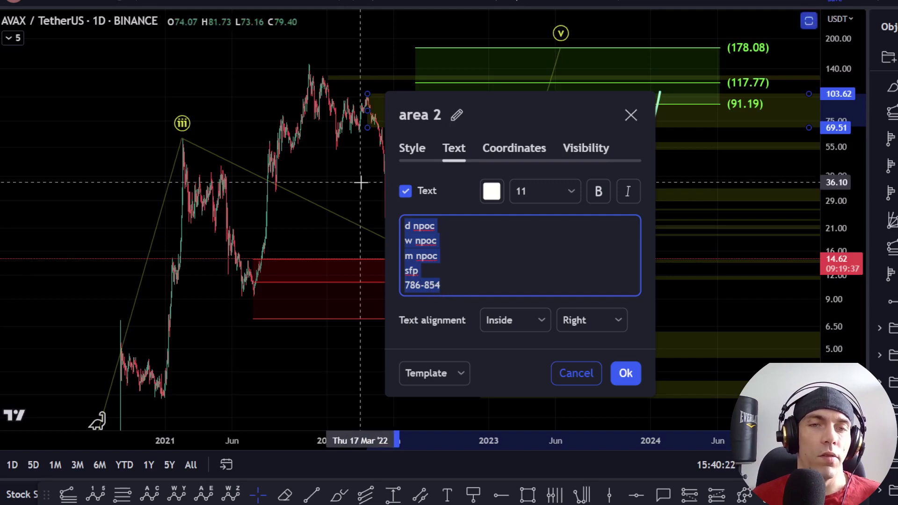
key("Escape")
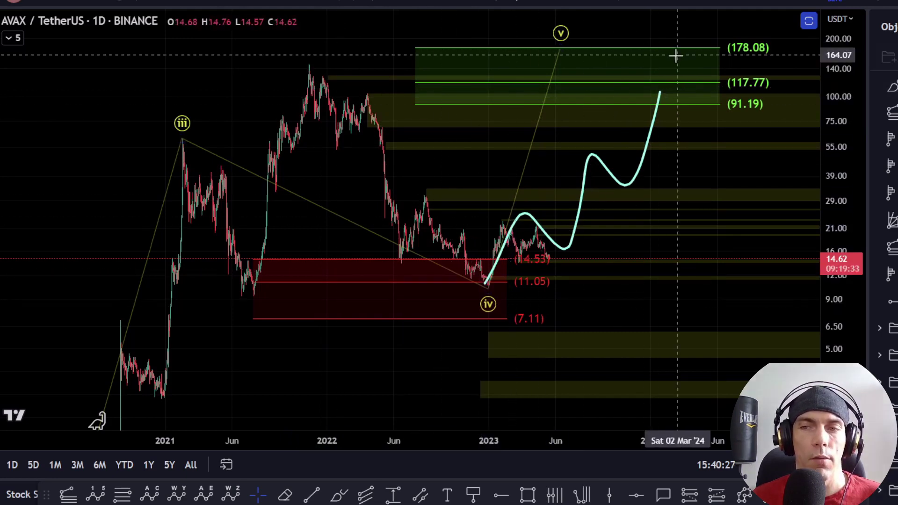
Step: Delete the brushed five-wave rise and switch the display to the circled a-b-c count
left_click(639, 173)
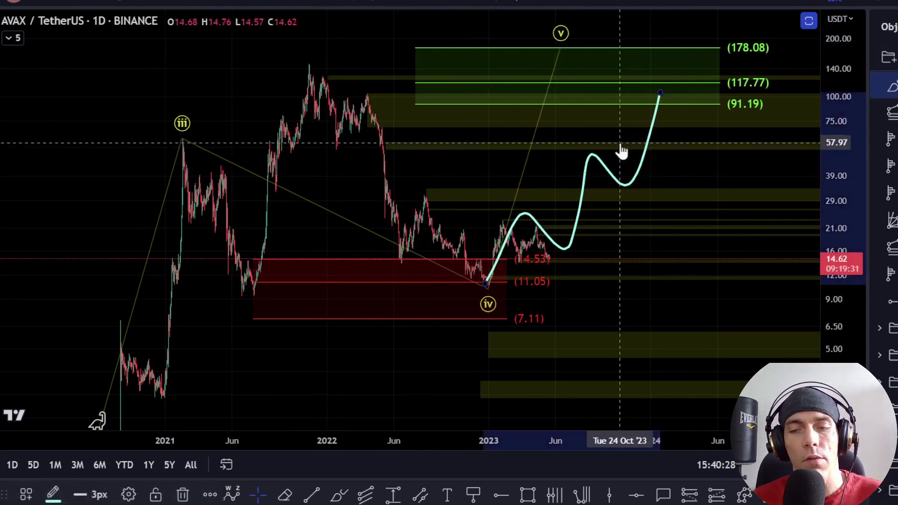
key("Delete")
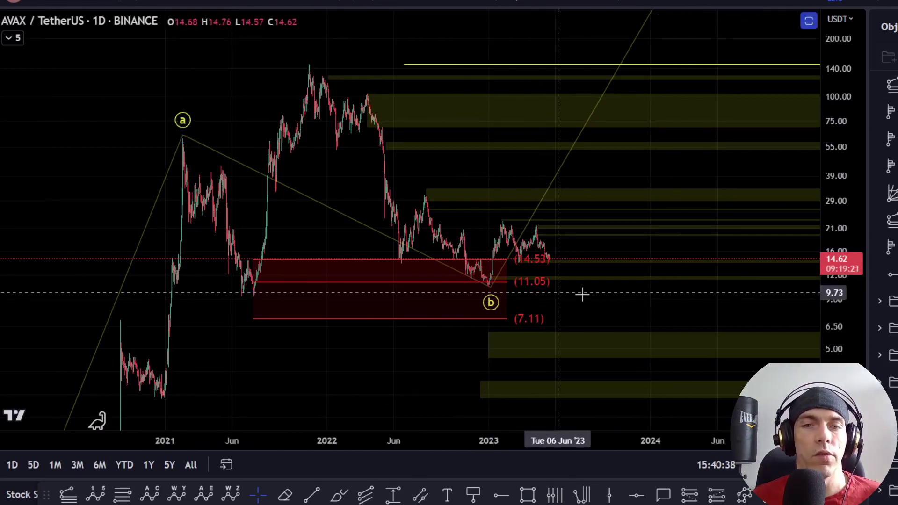
left_click_drag(617, 309, 571, 328)
scroll(561, 299, "down", 1)
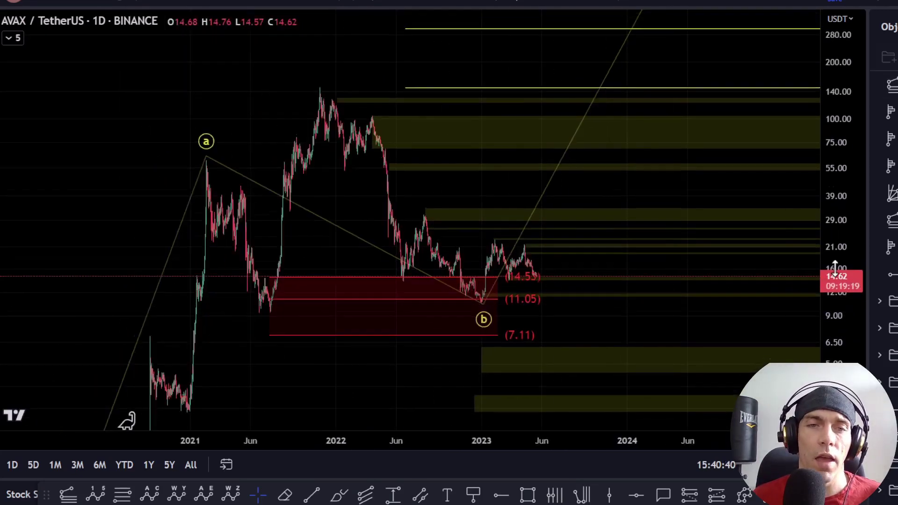
Step: Brush a short mark near circled a and a line below circled b, removing each
left_click(339, 495)
mouse_move(156, 147)
left_mouse_down()
mouse_move(171, 190)
mouse_move(190, 130)
left_mouse_up()
key("Delete")
left_click_drag(474, 308, 513, 335)
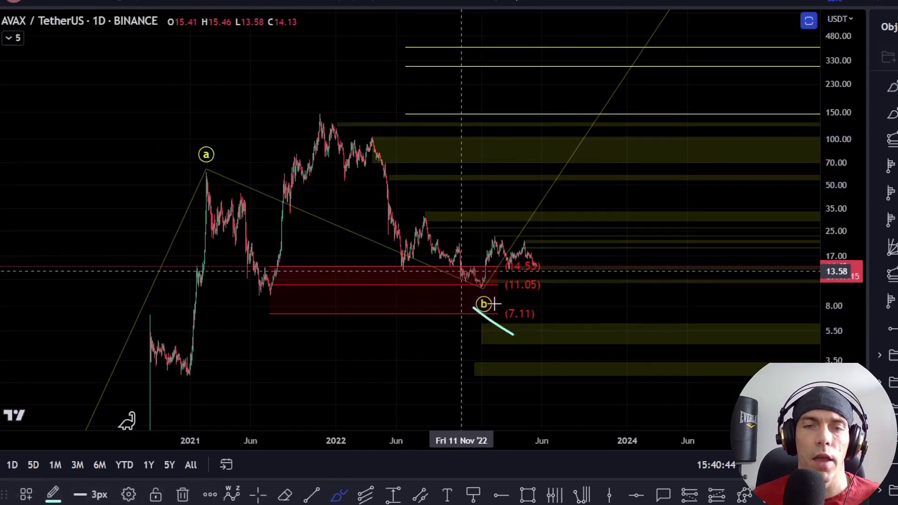
left_click_drag(838, 165, 839, 262)
key("ctrl+z")
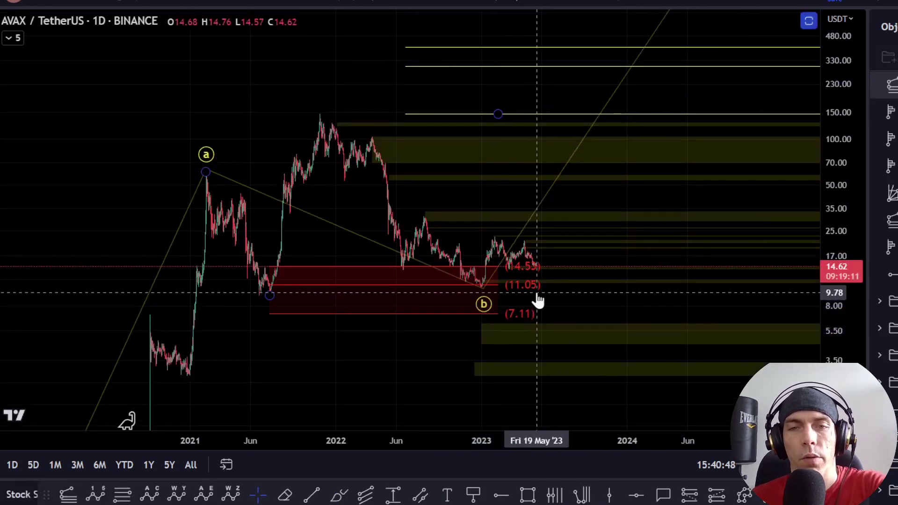
Step: Brush a circle around the 1 (750.12) target of circled c, and delete it
left_click_drag(566, 219, 505, 249)
scroll(505, 249, "down", 1)
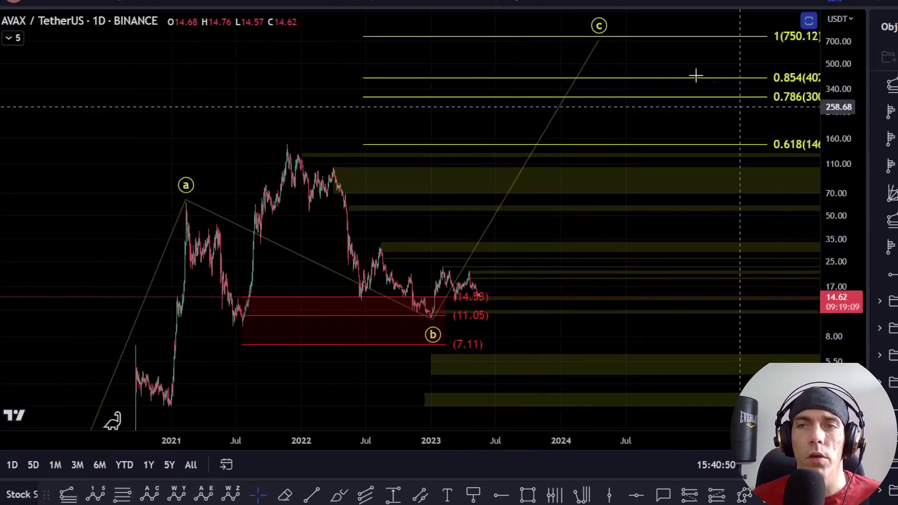
left_click_drag(695, 75, 650, 100)
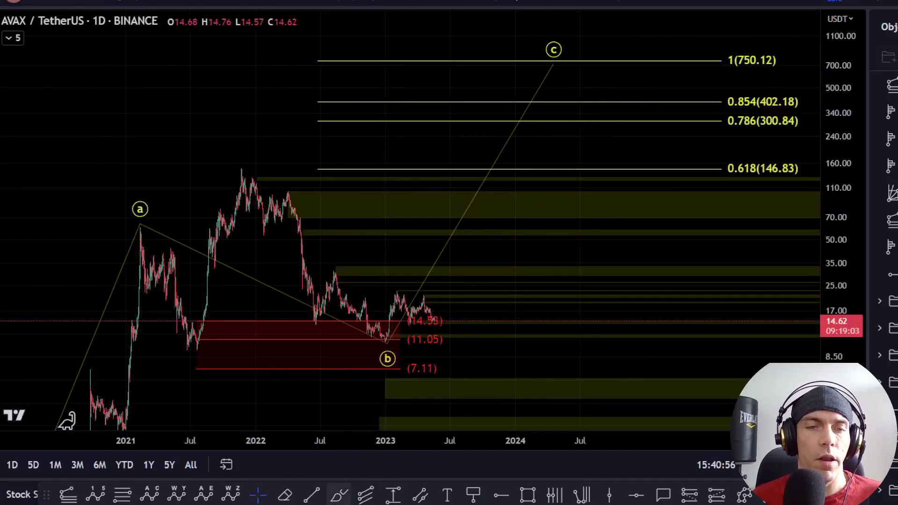
left_click_drag(774, 40, 791, 90)
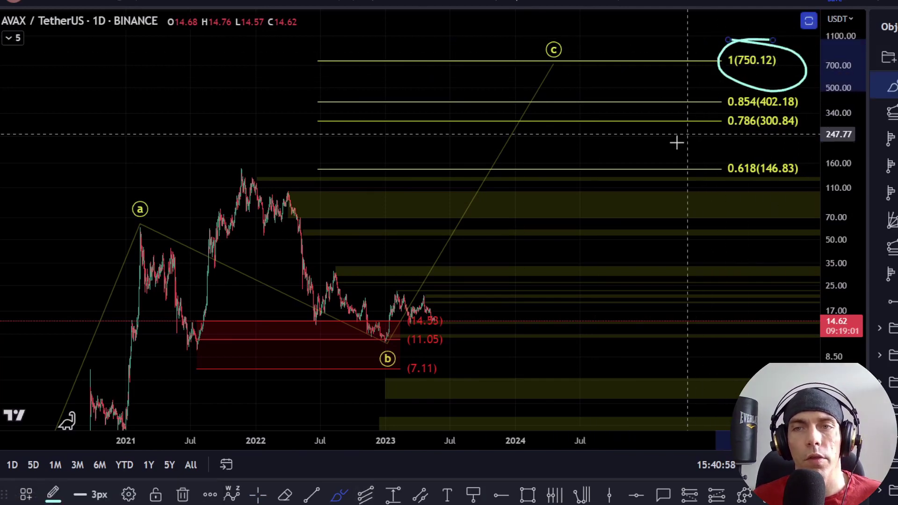
key("Delete")
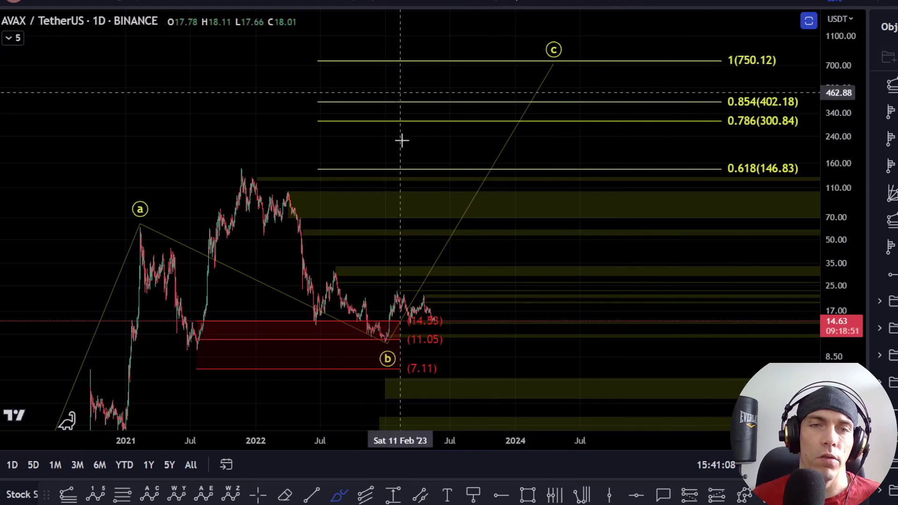
Step: Brush a horizontal line from the 2021 high and an underline below the 0.618 (146.83) target, undoing each
left_click_drag(226, 169, 338, 170)
key("ctrl+z")
left_click_drag(742, 182, 794, 182)
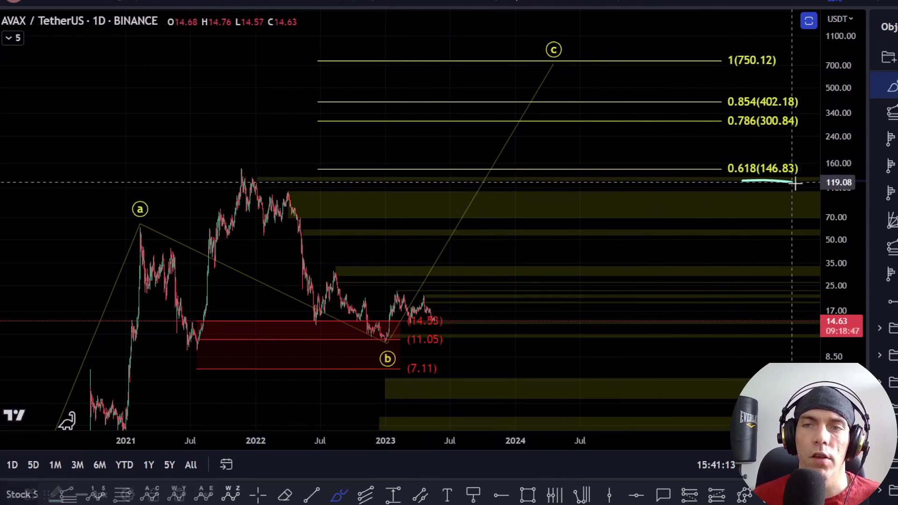
key("ctrl+z")
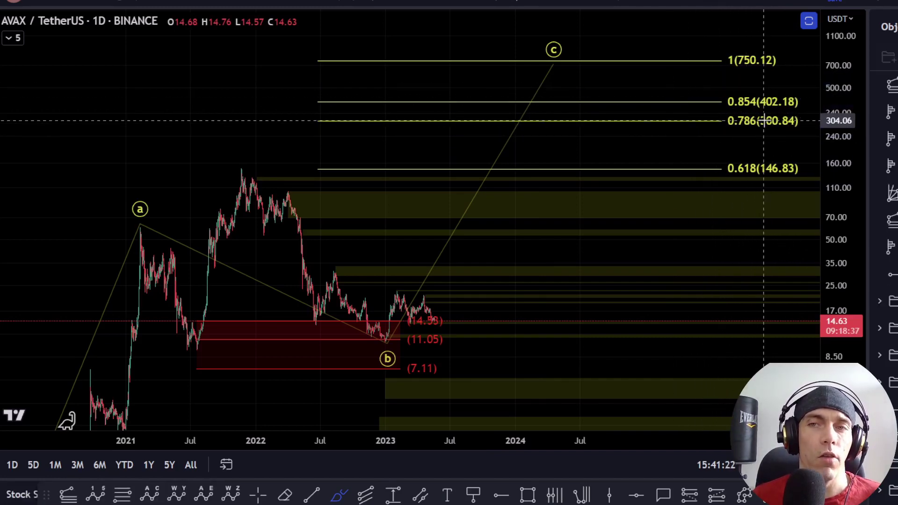
Step: Brush marks below the 0.854 (402.18) and 0.786 (300.84) targets and around 1 (750.12), removing each
left_click_drag(762, 109, 794, 109)
key("ctrl+z")
left_click_drag(756, 135, 806, 135)
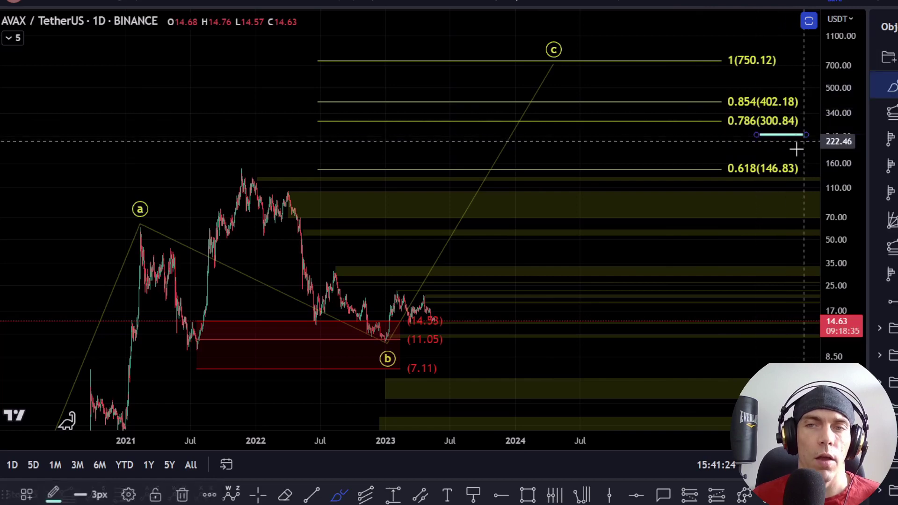
key("Delete")
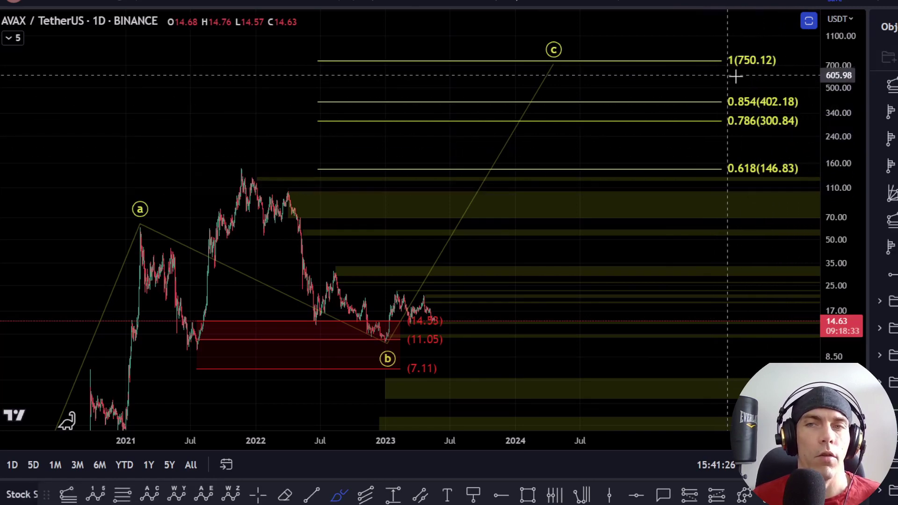
mouse_move(725, 48)
left_mouse_down()
mouse_move(775, 33)
mouse_move(739, 91)
left_mouse_up()
key("Delete")
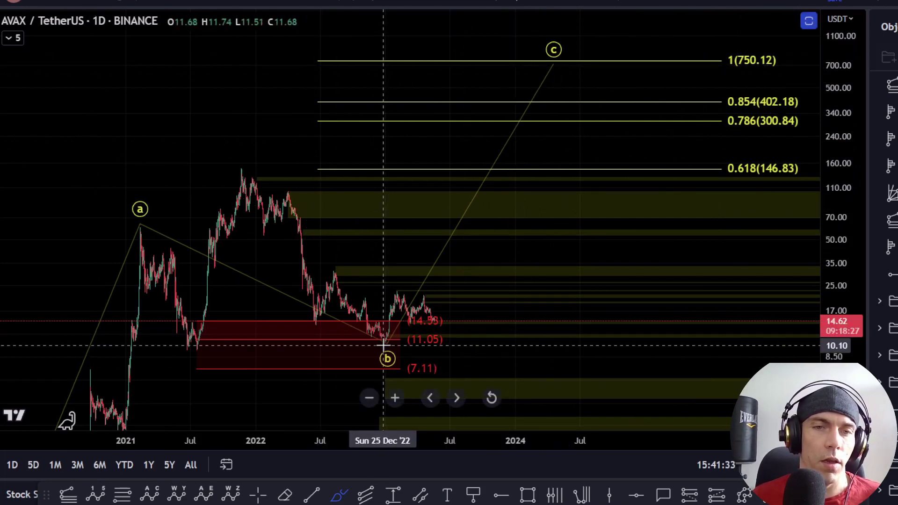
Step: Brush a stepped rise from the circled b low to about 58, and undo it
left_click_drag(382, 345, 487, 180)
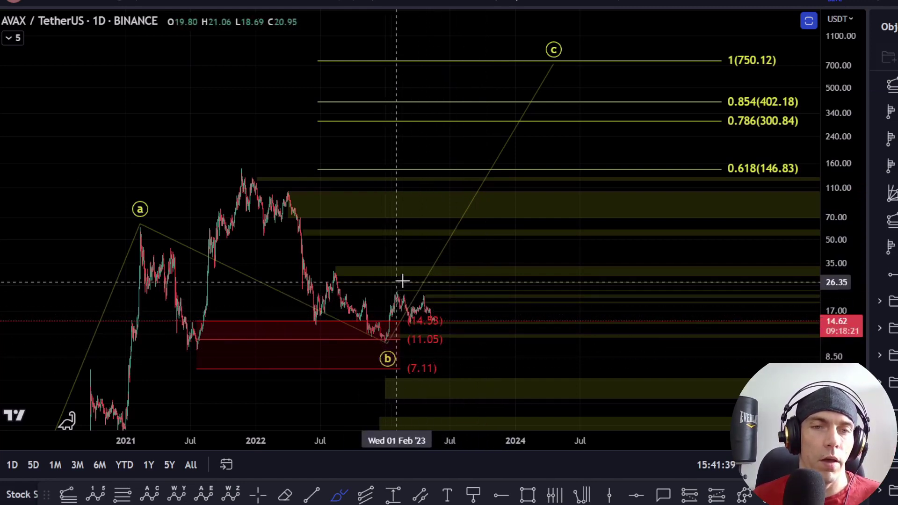
mouse_move(385, 339)
left_mouse_down()
mouse_move(406, 299)
mouse_move(440, 261)
mouse_move(473, 251)
mouse_move(481, 229)
left_mouse_up()
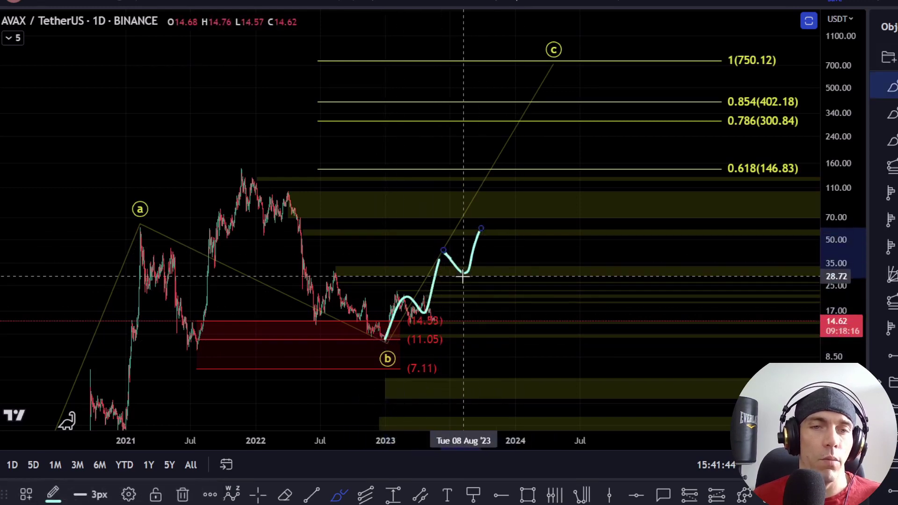
key("ctrl+z")
Step: Brush declines from the mid-2022 low, the August 2022 high and the current price toward the yellow zone below 7.11, undoing each
mouse_move(320, 323)
left_mouse_down()
mouse_move(352, 283)
mouse_move(431, 258)
mouse_move(472, 303)
mouse_move(504, 386)
left_mouse_up()
key("ctrl+z")
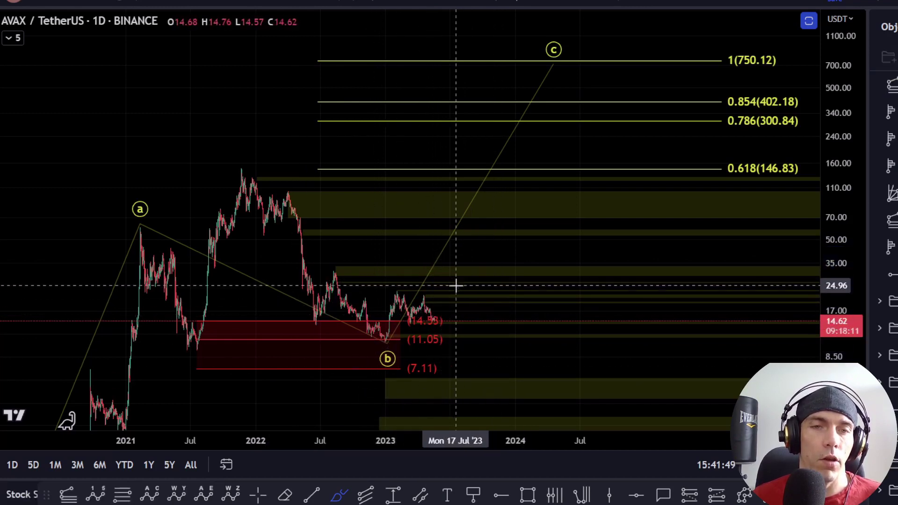
mouse_move(337, 269)
left_mouse_down()
mouse_move(370, 316)
mouse_move(497, 376)
left_mouse_up()
key("ctrl+z")
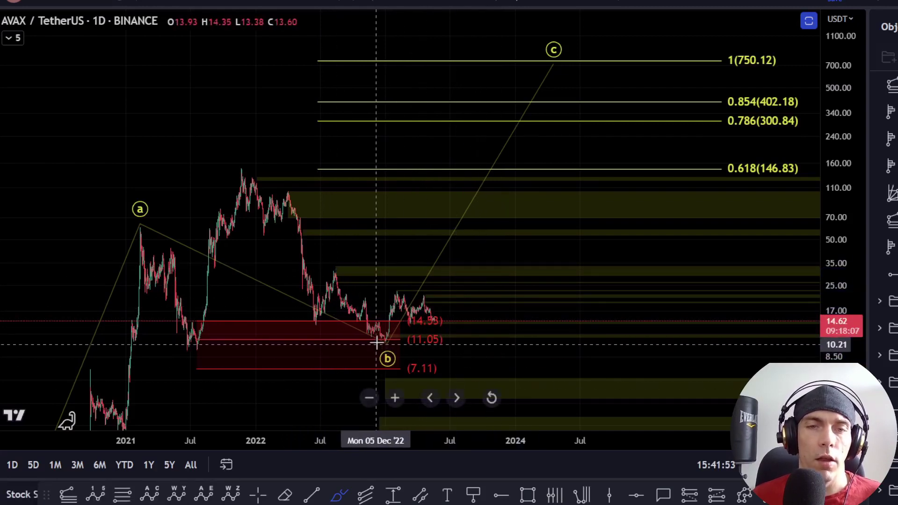
mouse_move(442, 311)
left_mouse_down()
mouse_move(453, 339)
mouse_move(497, 387)
left_mouse_up()
key("ctrl+z")
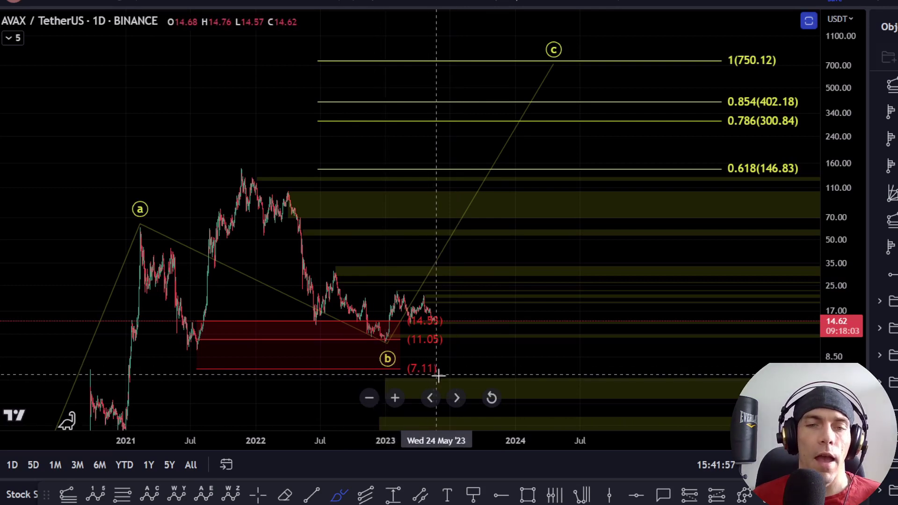
Step: Brush a rise from the yellow zone below 7.11 to about 55 and two declines into that zone, undoing each
mouse_move(459, 380)
left_mouse_down()
mouse_move(491, 294)
mouse_move(579, 236)
left_mouse_up()
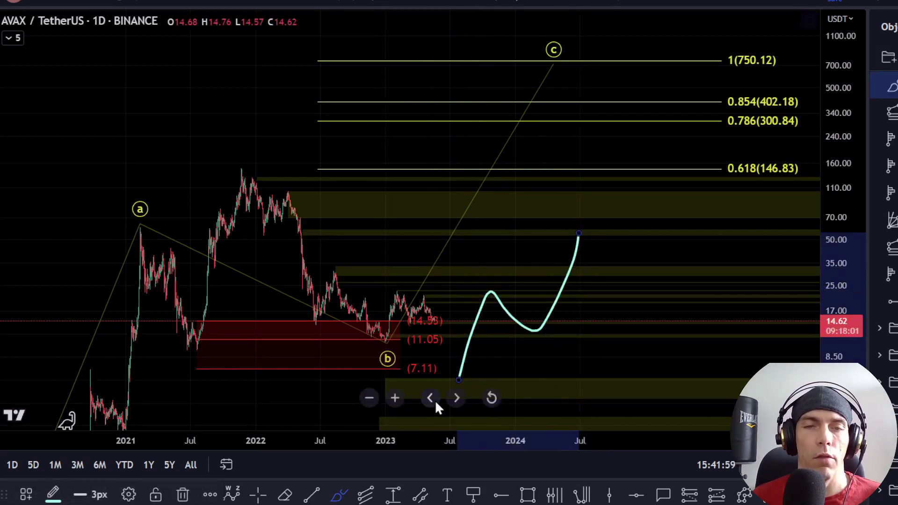
key("ctrl+z")
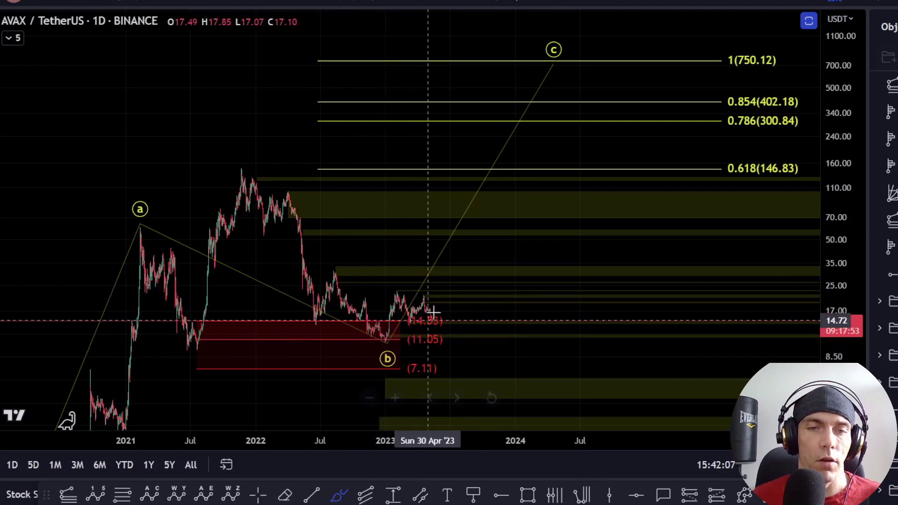
left_click_drag(341, 283, 486, 381)
key("ctrl+z")
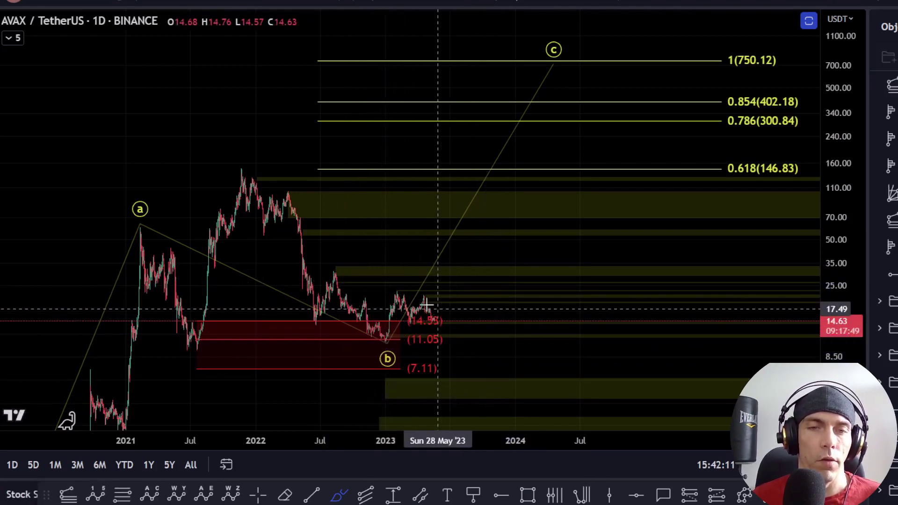
left_click_drag(428, 305, 484, 384)
key("ctrl+z")
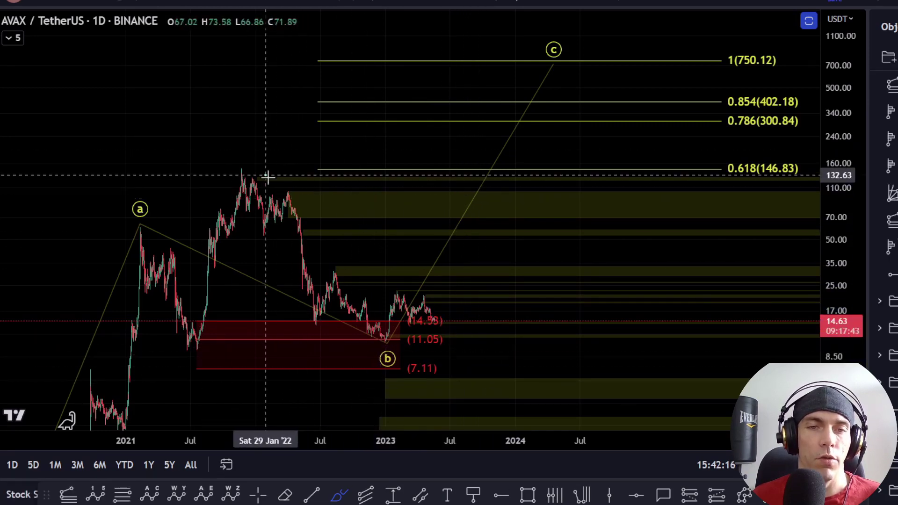
Step: Brush declines from the early-2022 high and the current price and a path up toward circled c, undoing the strokes
left_click_drag(268, 177, 375, 357)
mouse_move(440, 313)
left_mouse_down()
mouse_move(498, 217)
mouse_move(621, 418)
left_mouse_up()
key("ctrl+z")
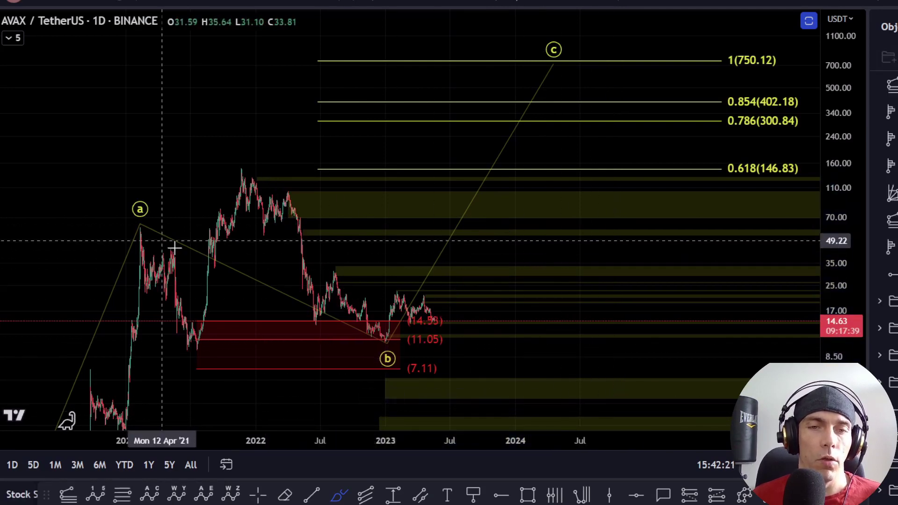
mouse_move(179, 250)
left_mouse_down()
mouse_move(385, 404)
mouse_move(561, 92)
left_mouse_up()
key("ctrl+z")
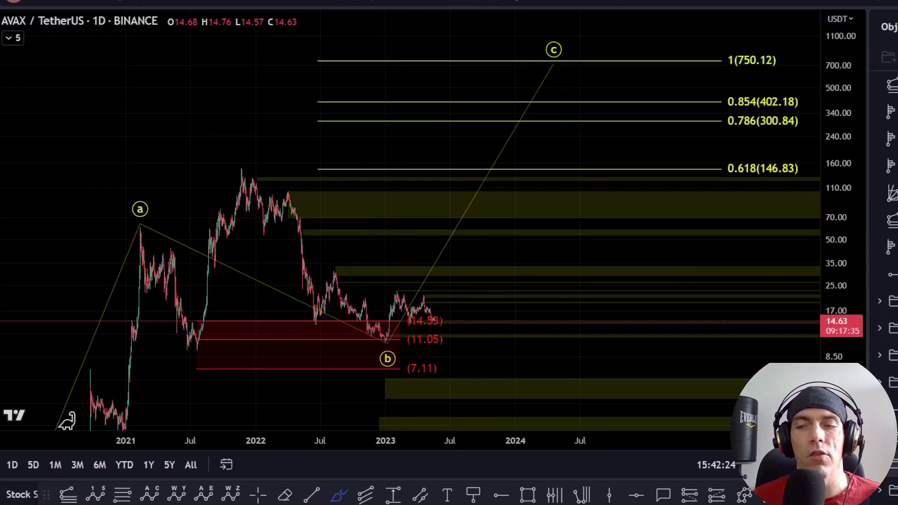
key("ctrl+z")
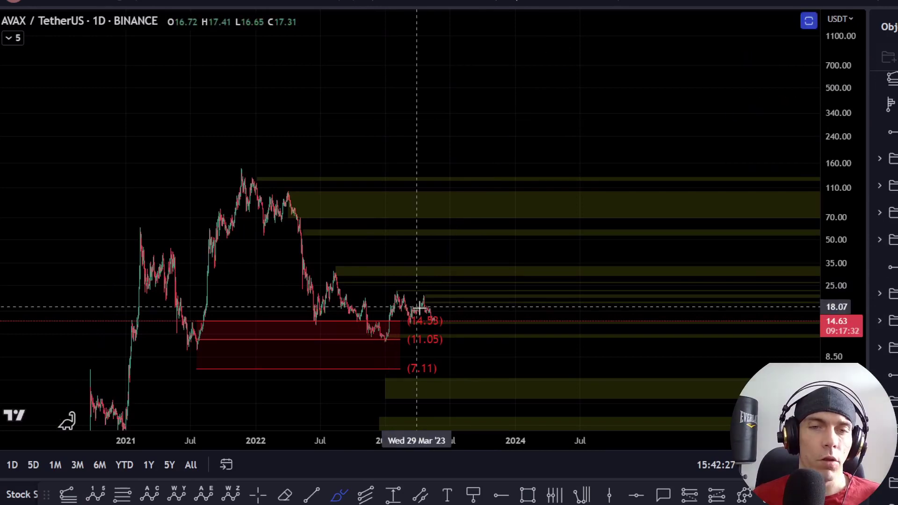
Step: Examine the volume profile across the late-2021 to April 2022 top, with the circled a-b-c count hidden
left_click_drag(503, 351, 548, 283)
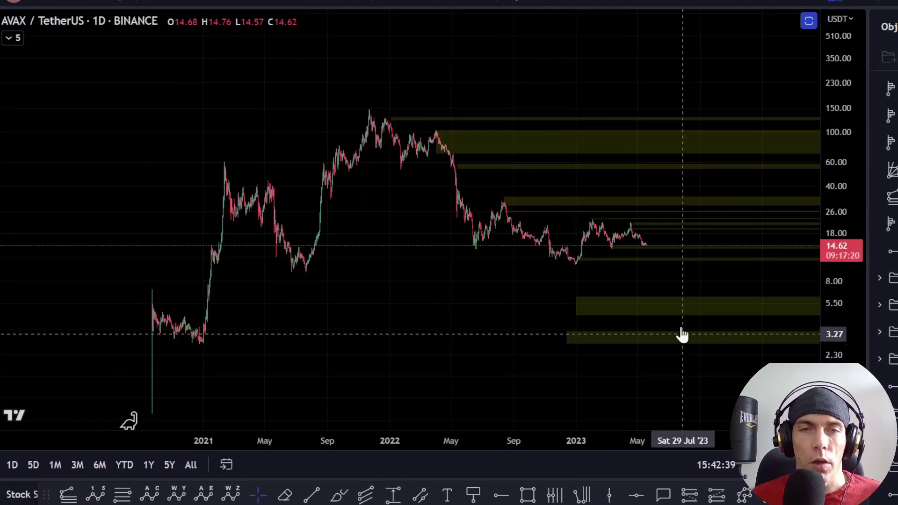
left_click_drag(623, 288, 593, 296)
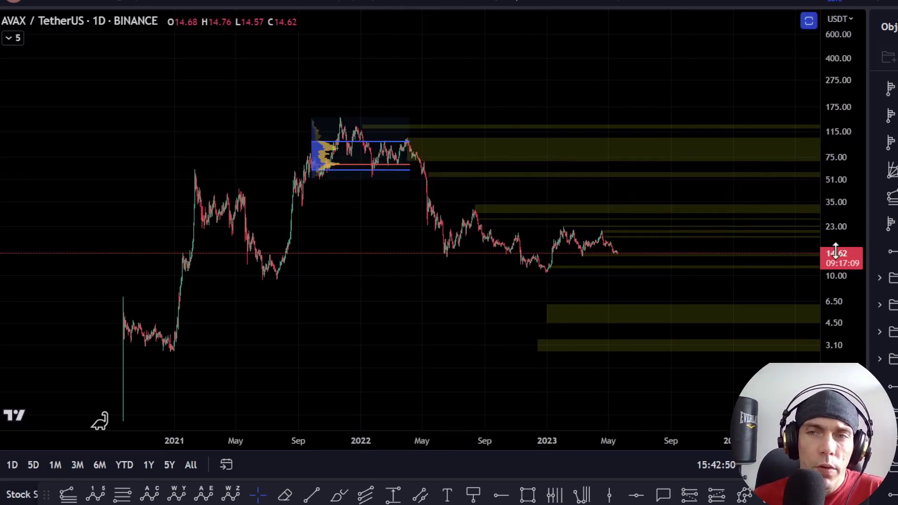
left_click_drag(837, 253, 860, 70)
left_click_drag(863, 176, 861, 121)
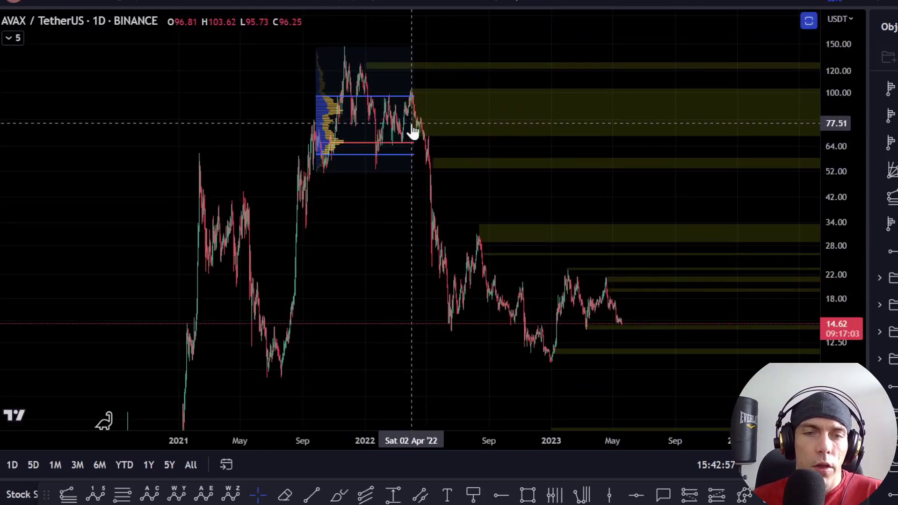
left_click(320, 135)
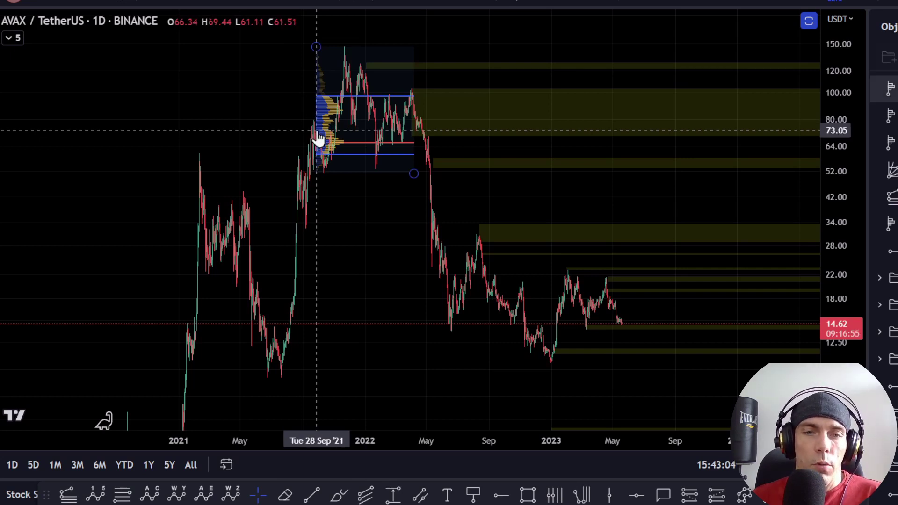
left_click(419, 134)
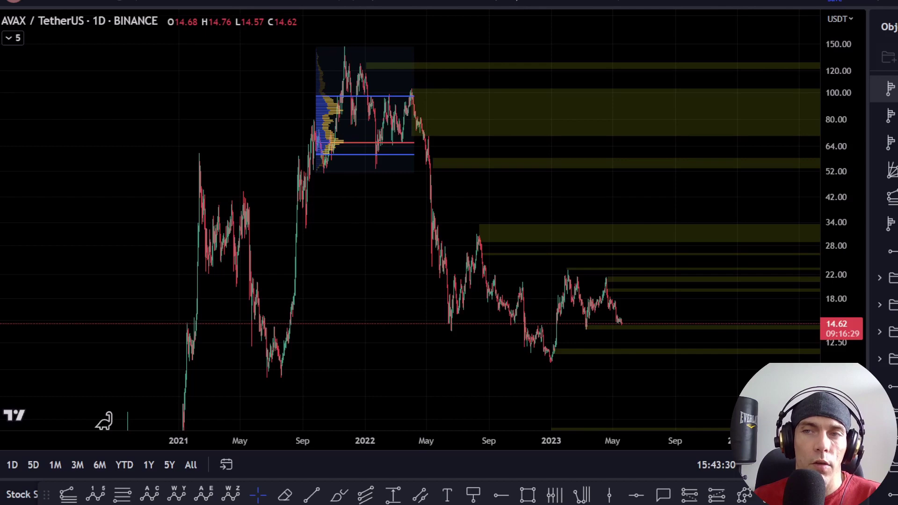
Step: Display the volume profile spanning early 2021 to May 2023 in place of the one over the top
key("Delete")
key("ctrl+z")
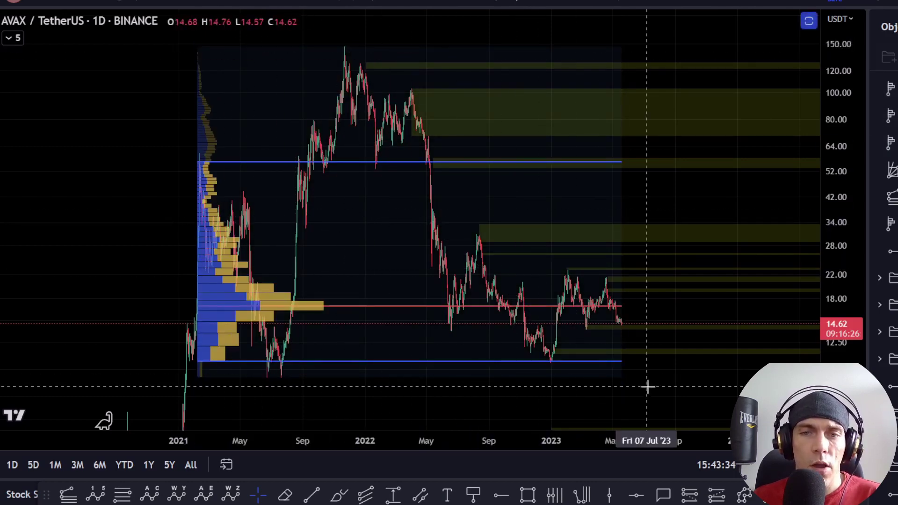
left_click_drag(686, 374, 662, 345)
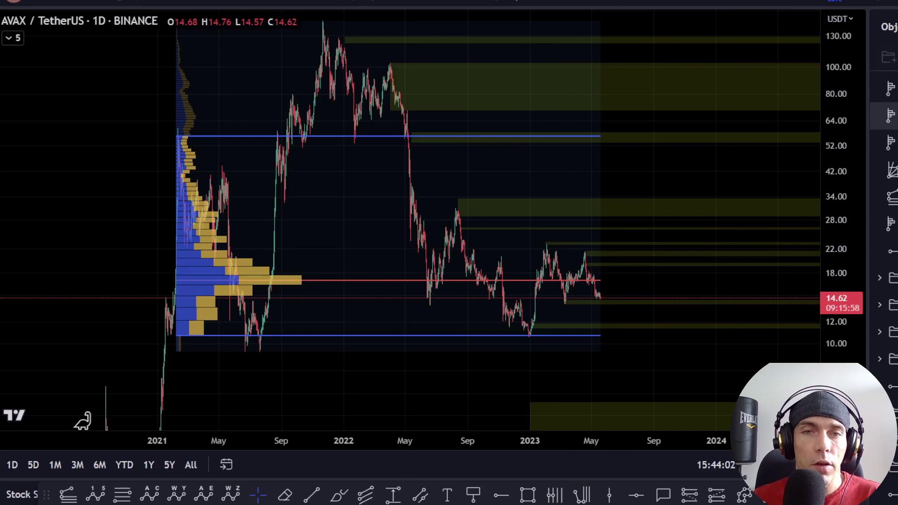
Step: Replace the displayed volume profile with the full-history one, and swap that for the fan of trend lines
left_click(894, 116)
left_click(894, 142)
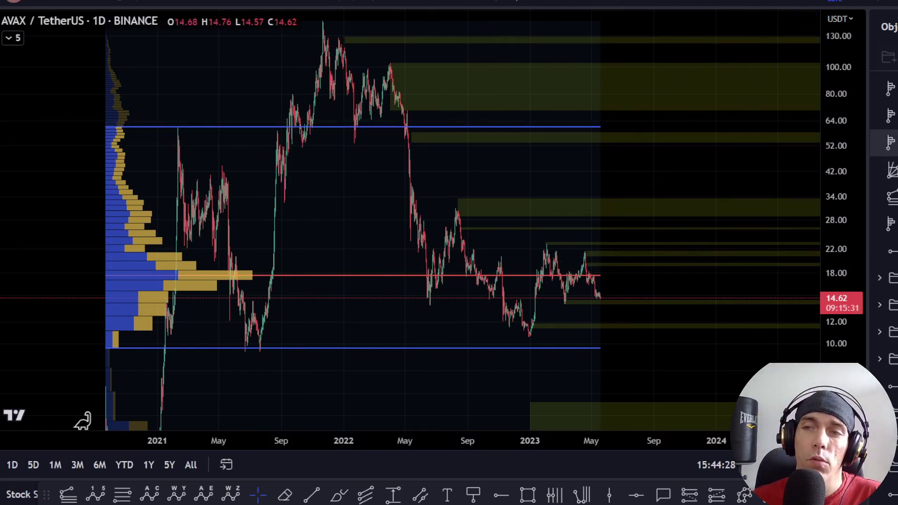
left_click(893, 142)
left_click(894, 170)
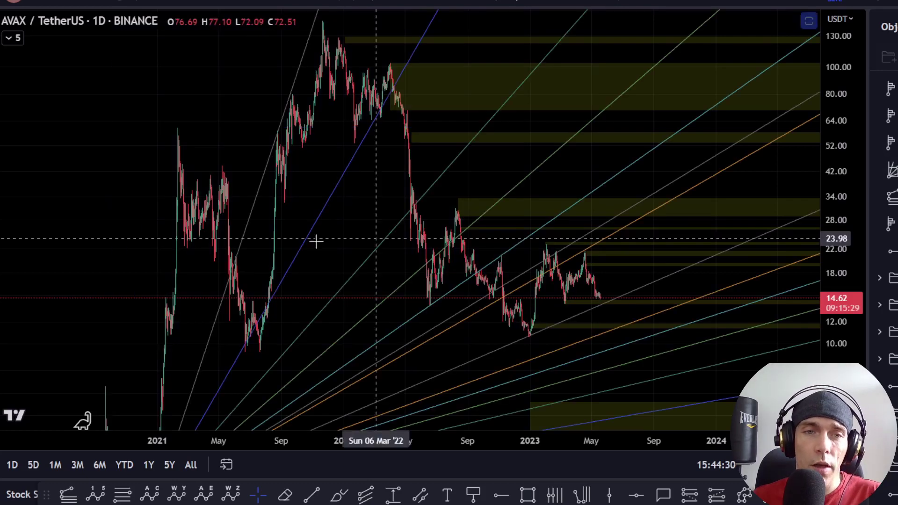
Step: Examine the fan lines against the 2023 price action and the highlighted support zones below the current price
left_click_drag(346, 258, 369, 196)
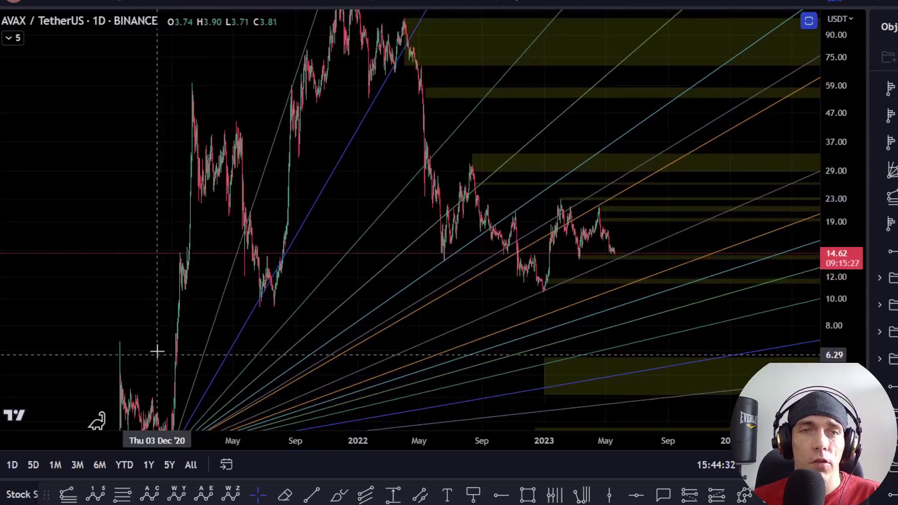
left_click_drag(837, 190, 837, 215)
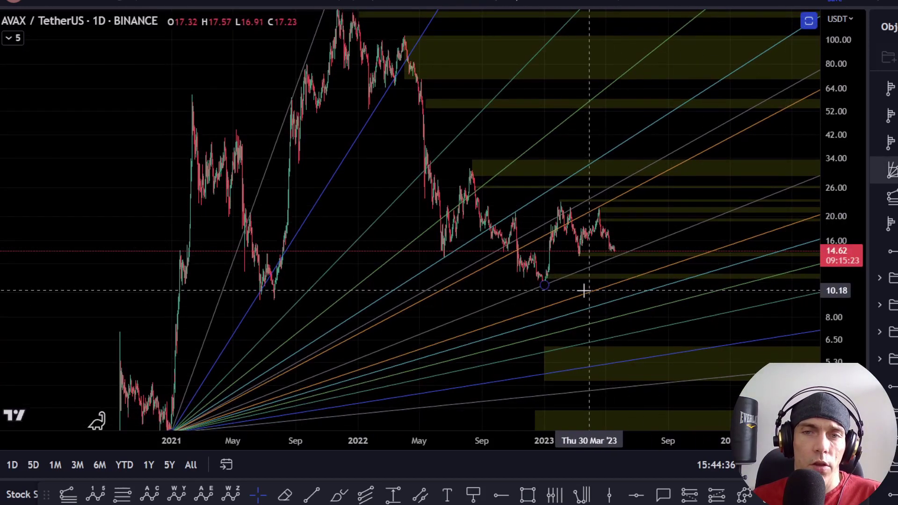
left_click_drag(842, 302, 855, 236)
scroll(537, 305, "up", 3)
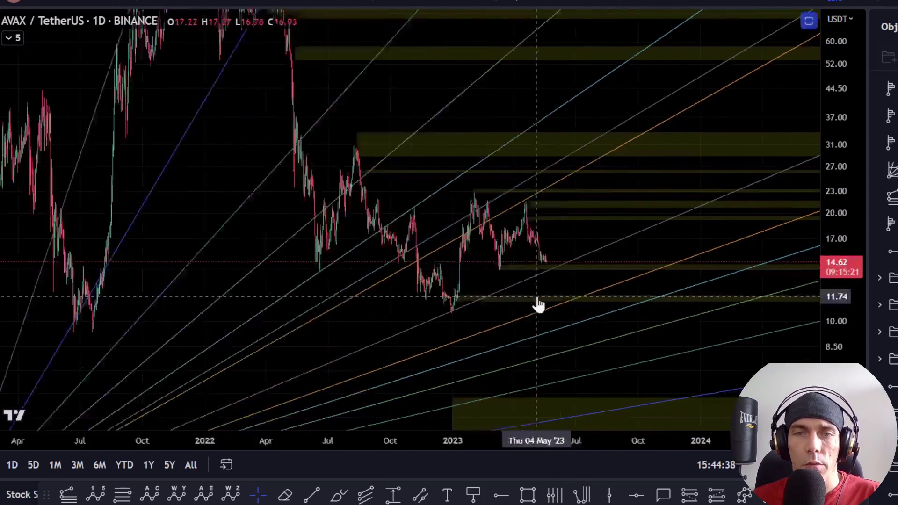
left_click_drag(512, 301, 520, 287)
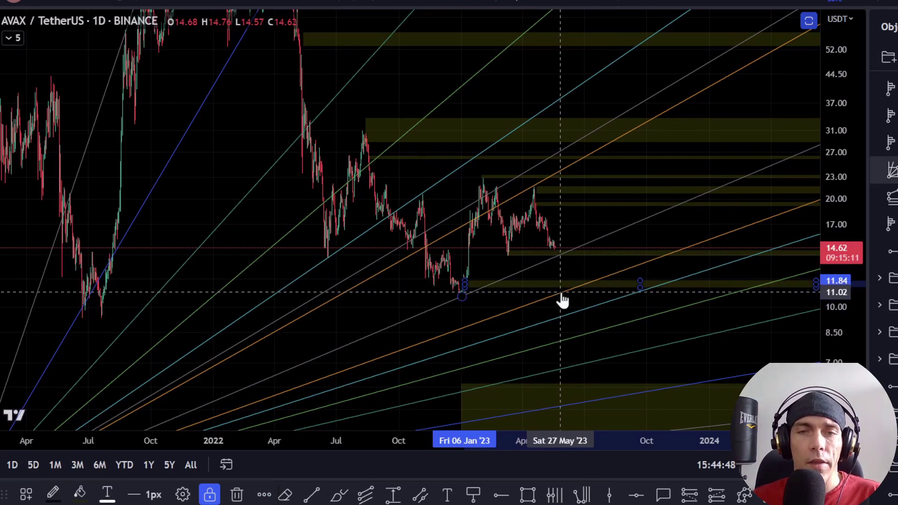
left_click_drag(554, 300, 551, 248)
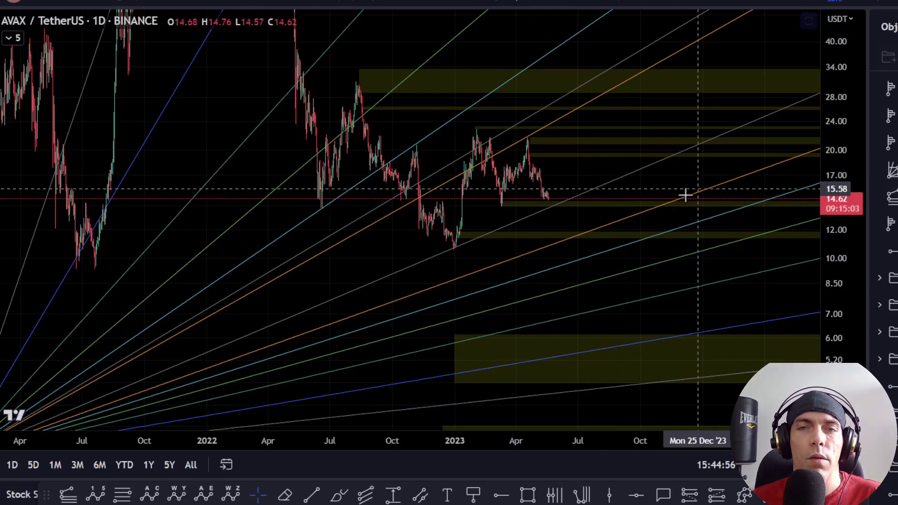
scroll(602, 239, "down", 5)
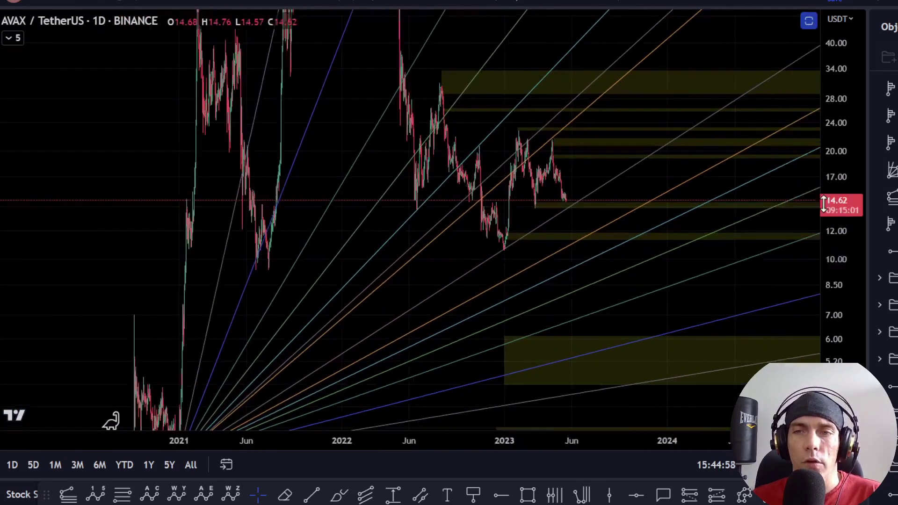
left_click_drag(852, 220, 852, 238)
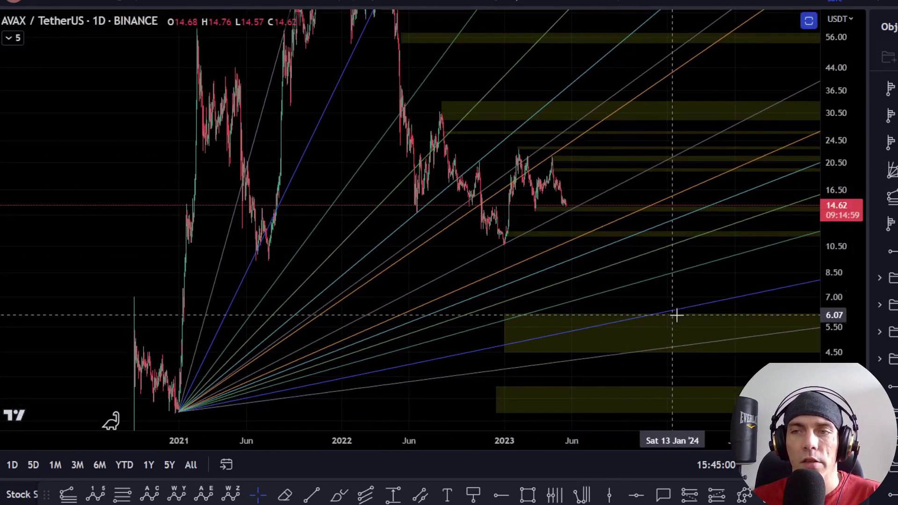